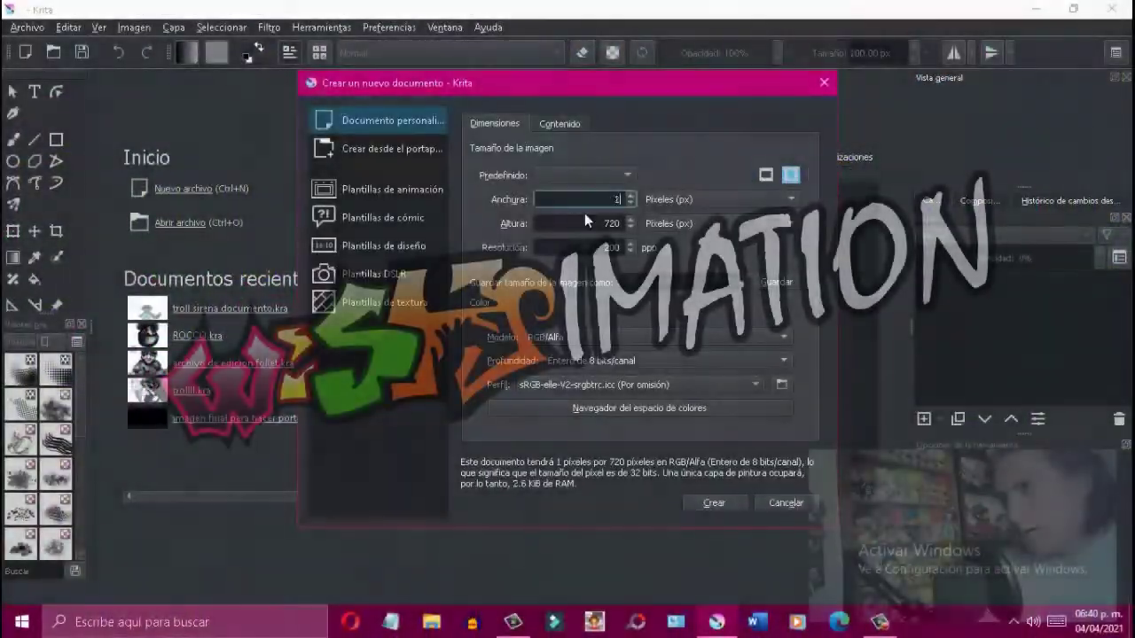
# Create a 2000 × 2000 px document and place the troll reference photo on the canvas.
pyautogui.write('2000')
pyautogui.doubleClick(624, 223)
pyautogui.press('BackSpace')
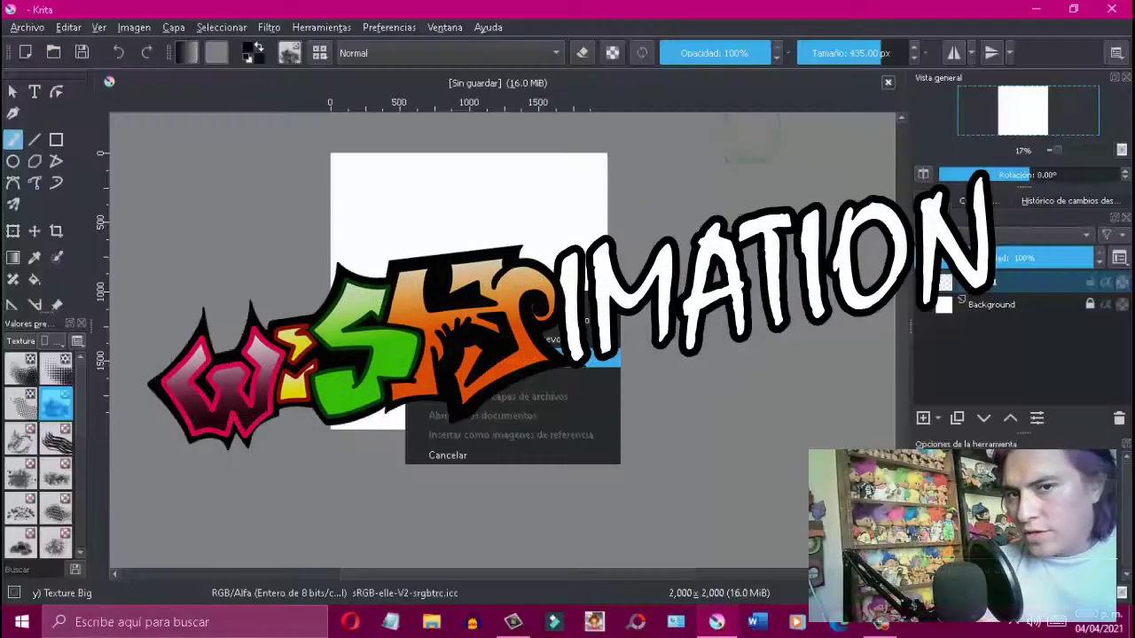
pyautogui.click(532, 358)
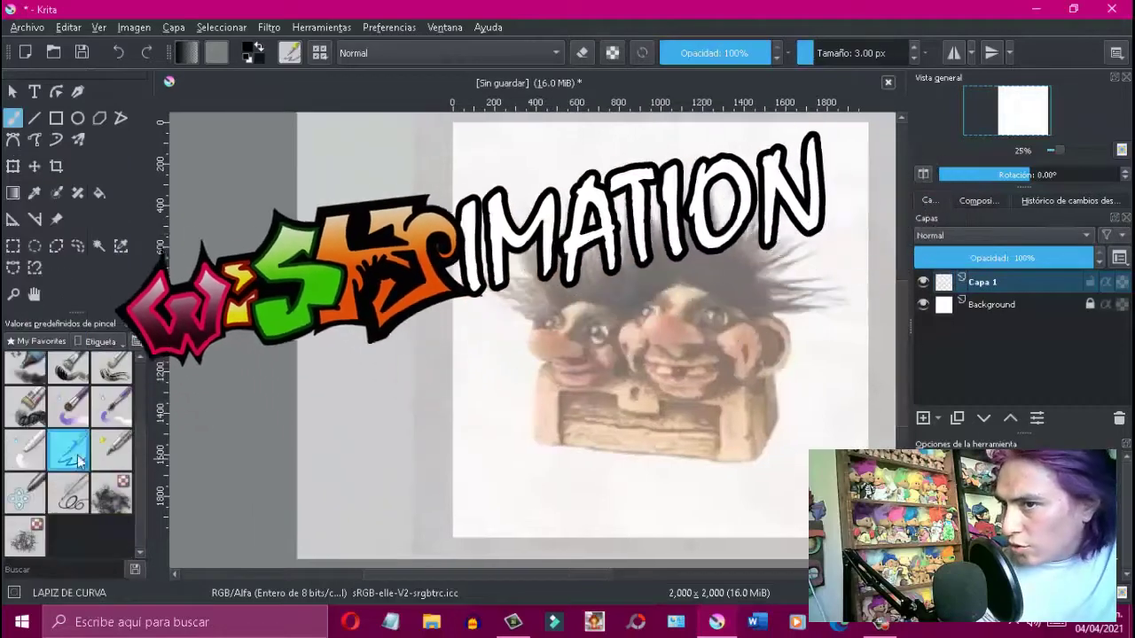
# Ink the chest's left outline and side with the curve pencil from the quick palette.
pyautogui.rightClick(574, 379)
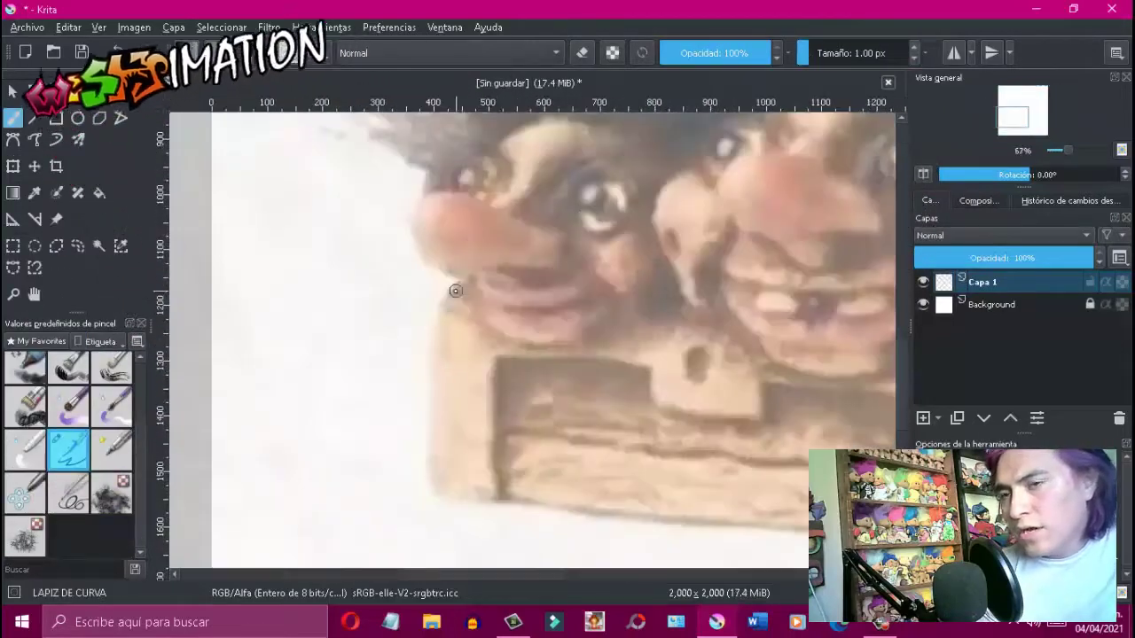
pyautogui.moveTo(455, 286); pyautogui.dragTo(447, 470)
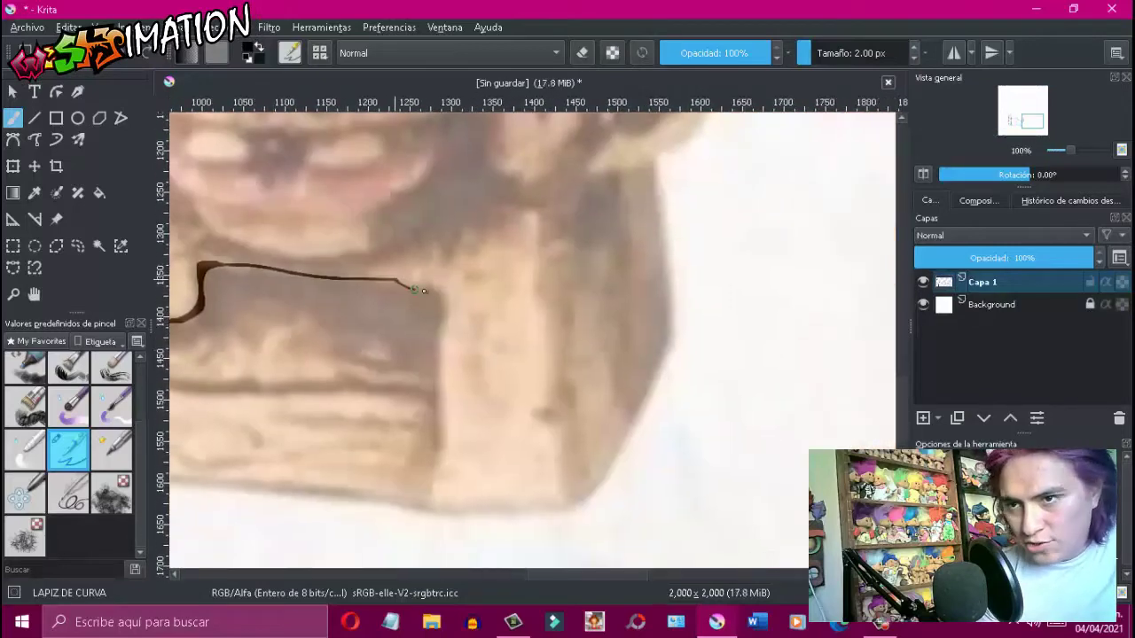
pyautogui.scroll(1, 396, 280)
pyautogui.moveTo(466, 376); pyautogui.dragTo(459, 529)
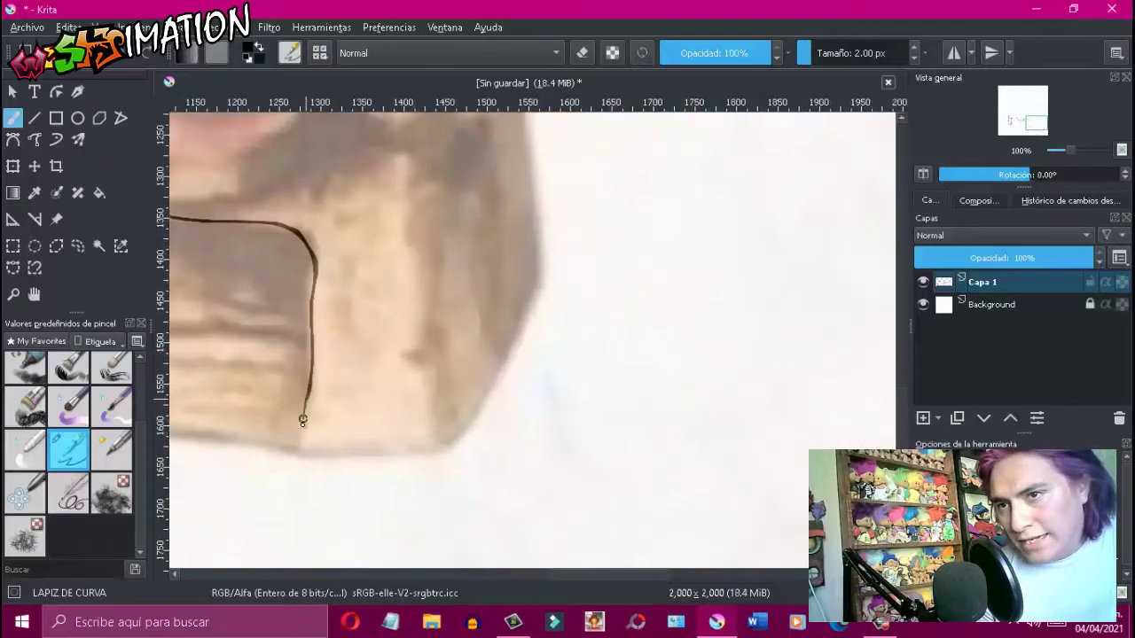
pyautogui.moveTo(517, 321); pyautogui.dragTo(534, 266)
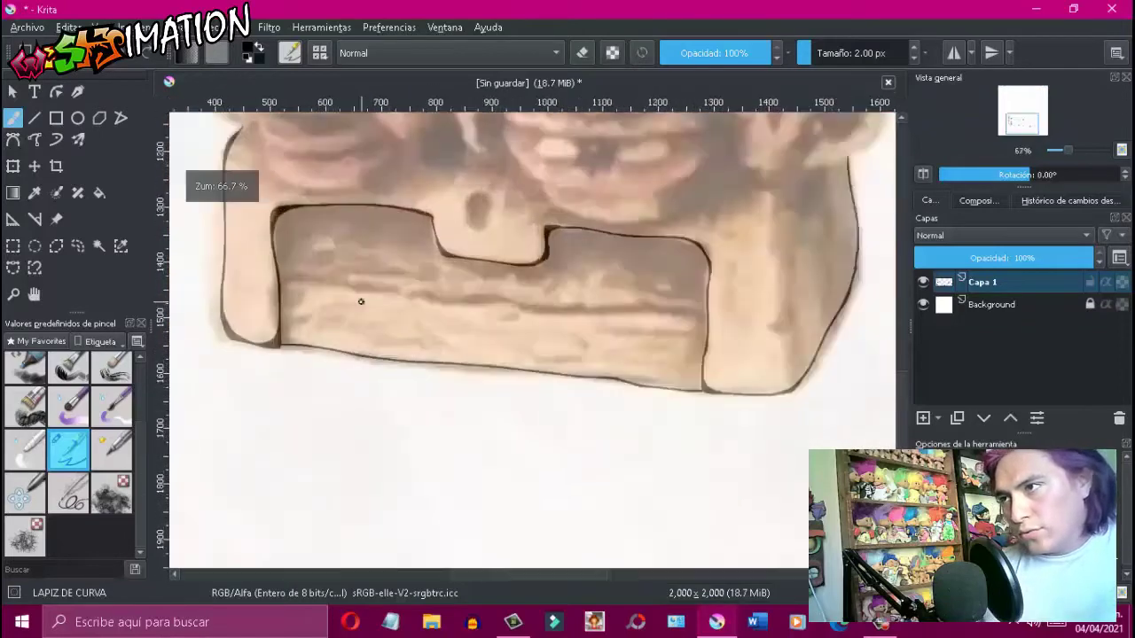
pyautogui.click(238, 263)
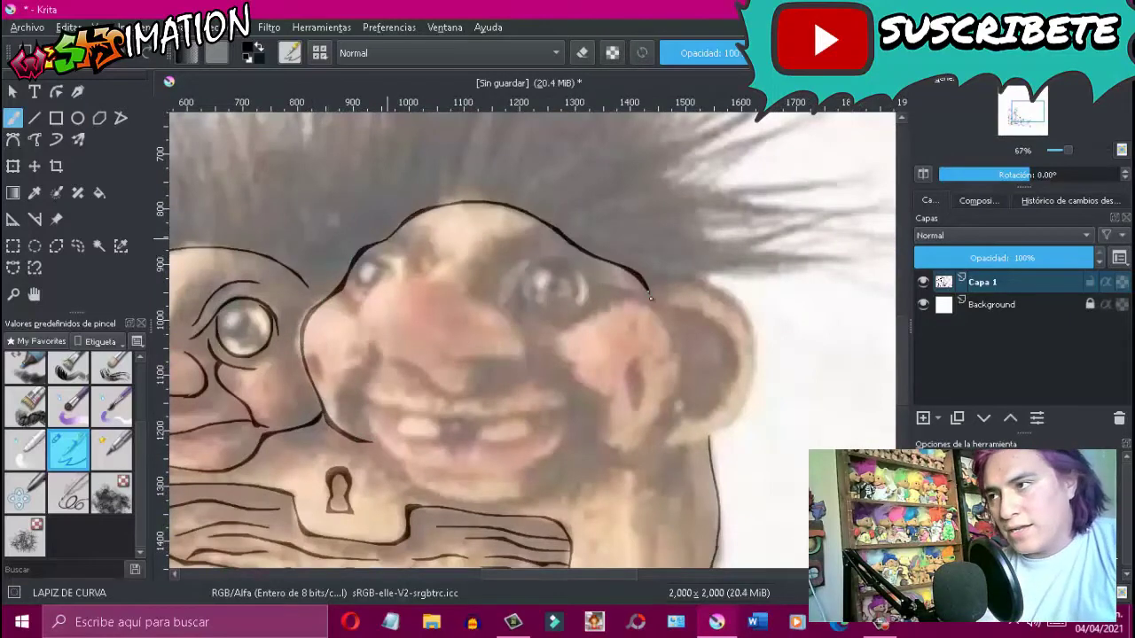
# Outline the right troll's jaw, lower face and the left side of the nose.
pyautogui.moveTo(614, 460); pyautogui.dragTo(377, 355)
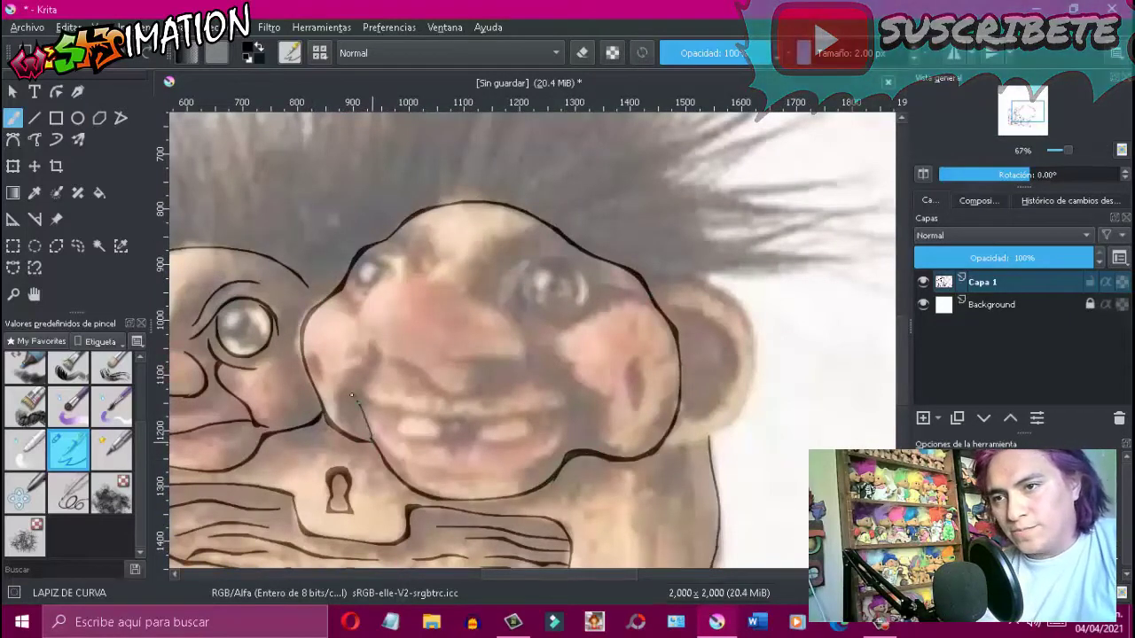
pyautogui.moveTo(426, 382); pyautogui.dragTo(395, 283)
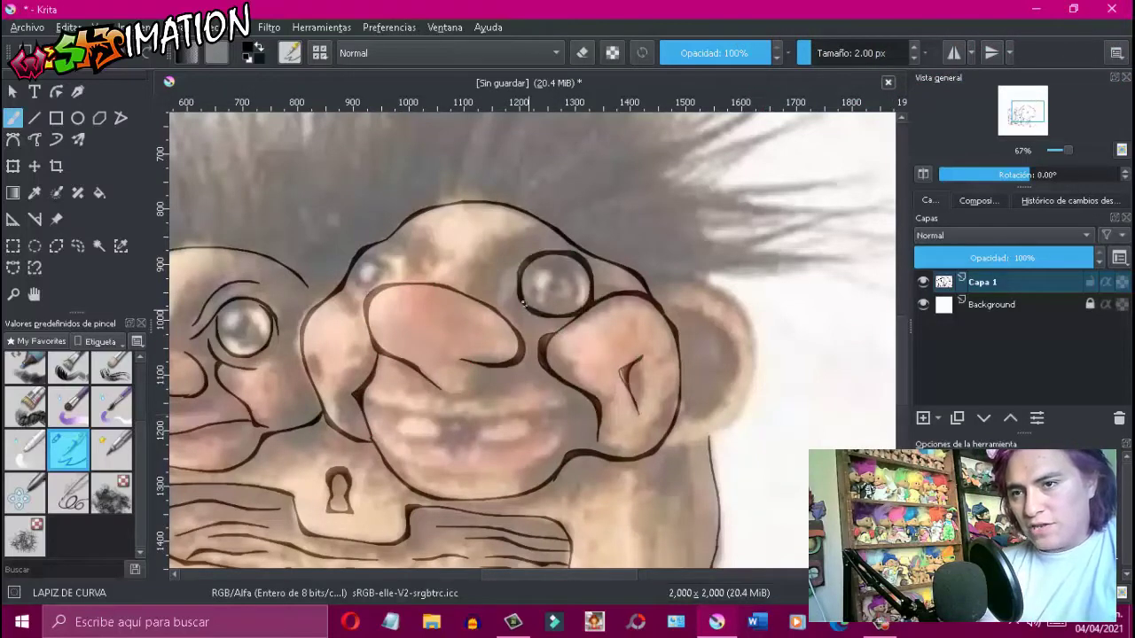
pyautogui.scroll(1, 418, 290)
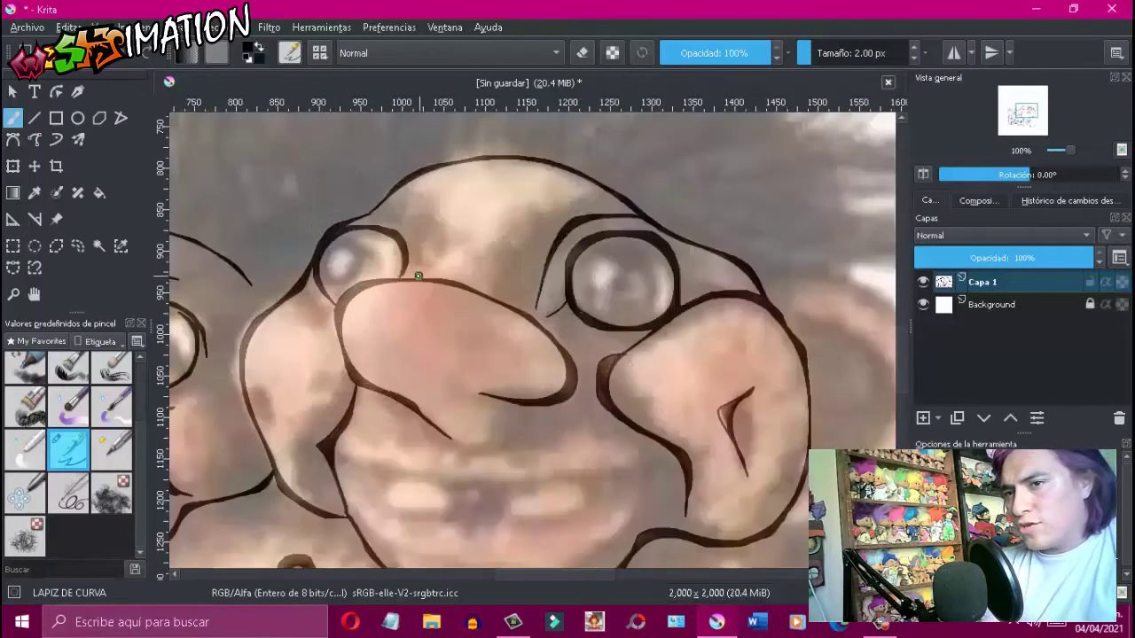
pyautogui.scroll(-2, 381, 266)
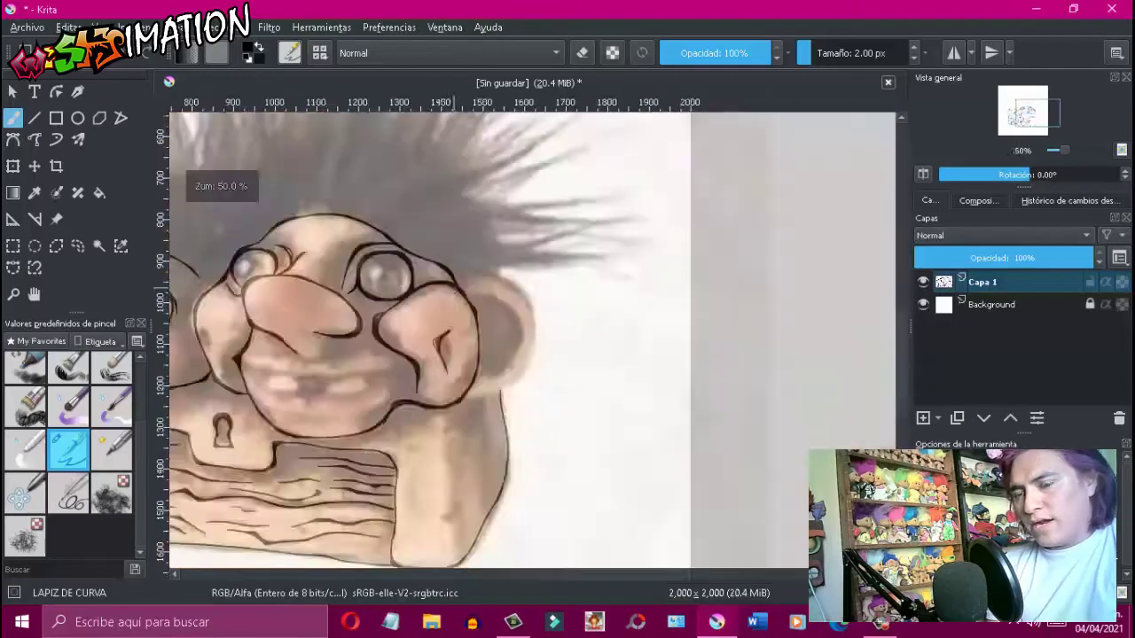
pyautogui.scroll(2, 444, 239)
# Ink the troll's ear outline from the top down and around.
pyautogui.moveTo(353, 217); pyautogui.dragTo(454, 235)
pyautogui.moveTo(494, 353); pyautogui.dragTo(410, 424)
pyautogui.scroll(-1, 416, 416)
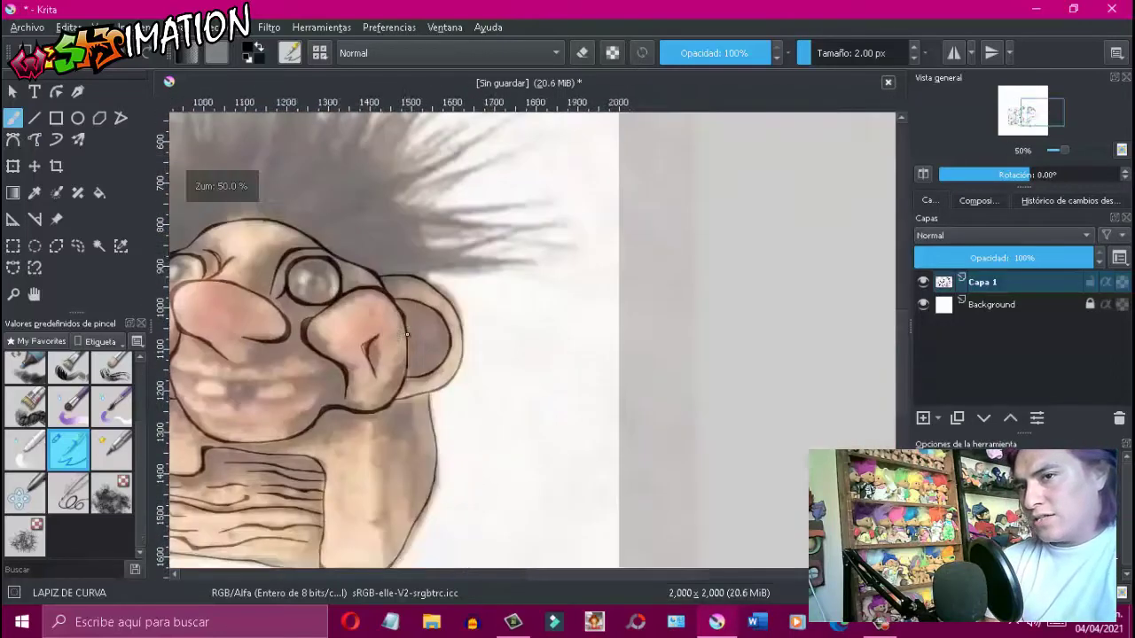
pyautogui.scroll(2, 568, 440)
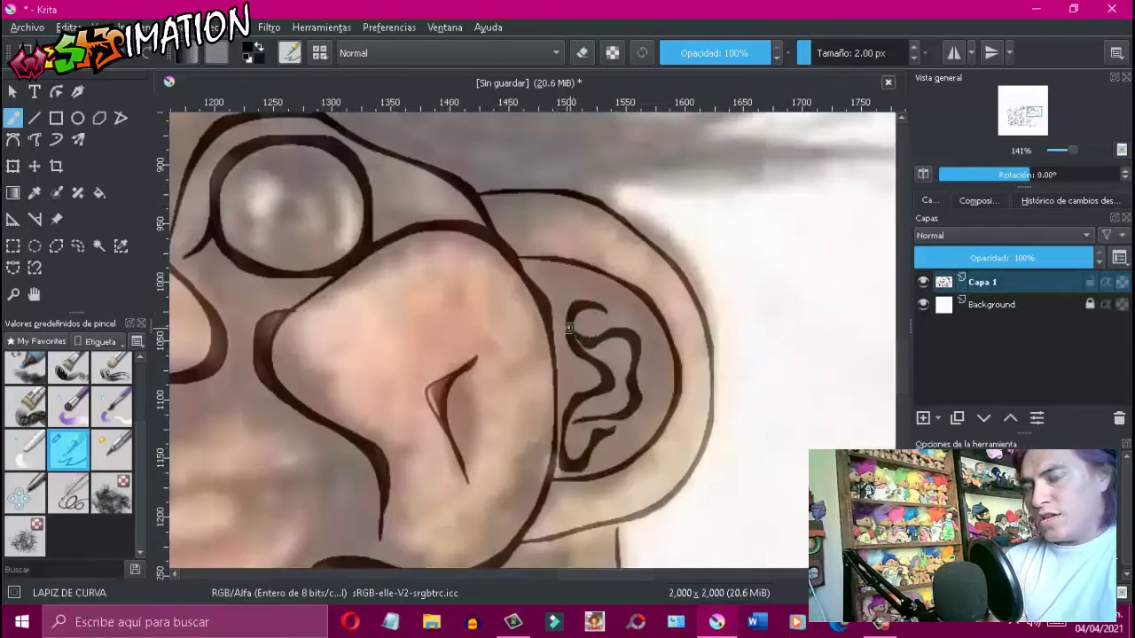
pyautogui.scroll(-2, 568, 329)
pyautogui.scroll(2, 448, 348)
pyautogui.scroll(-2, 336, 285)
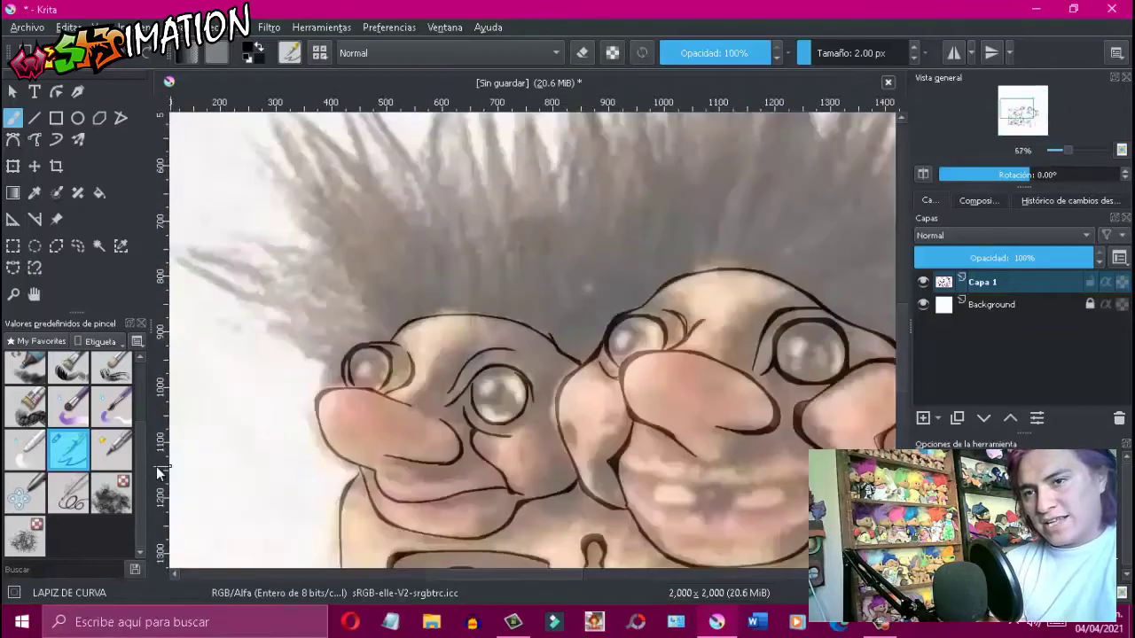
pyautogui.click(111, 450)
# Bring the left troll's hair into view and lower the brush opacity to 45%.
pyautogui.scroll(1, 343, 334)
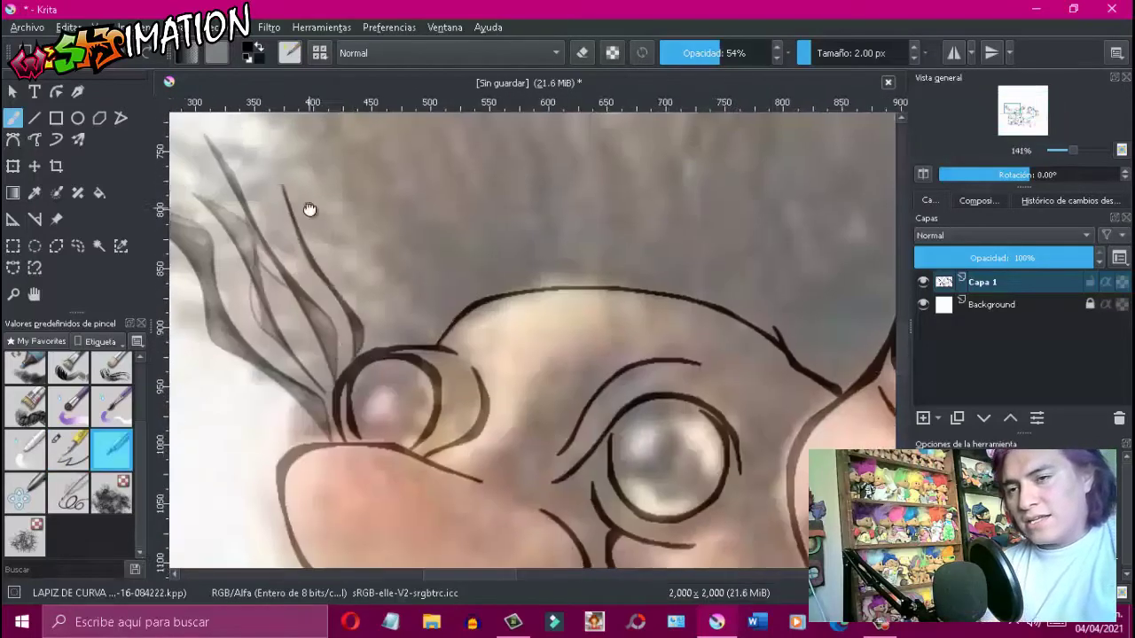
pyautogui.scroll(-2, 309, 207)
pyautogui.scroll(1, 763, 139)
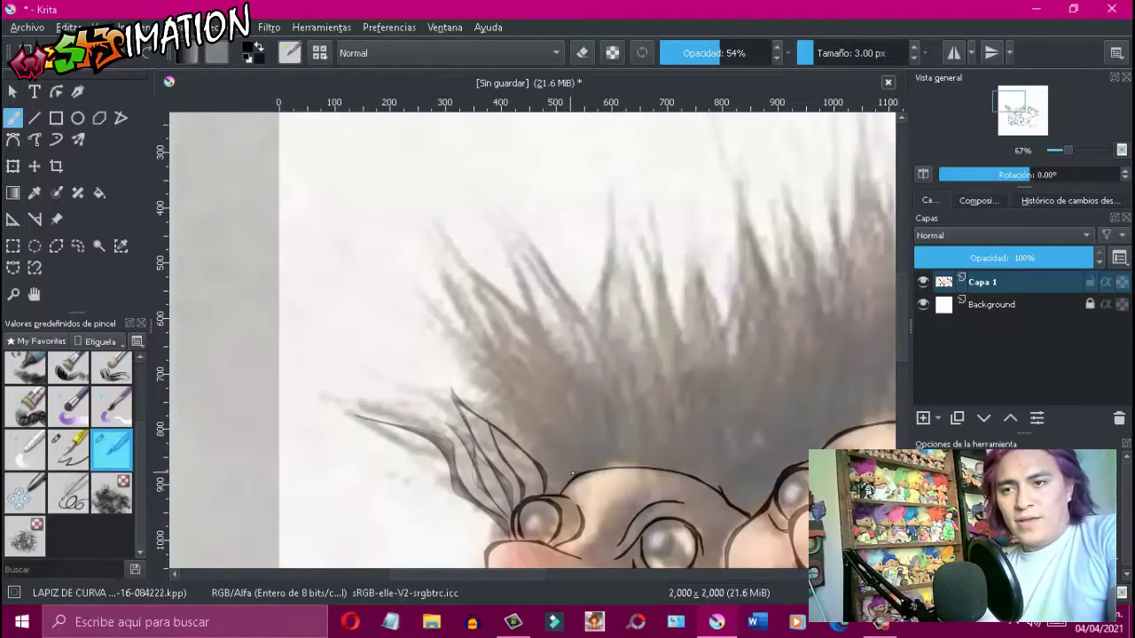
pyautogui.scroll(2, 594, 470)
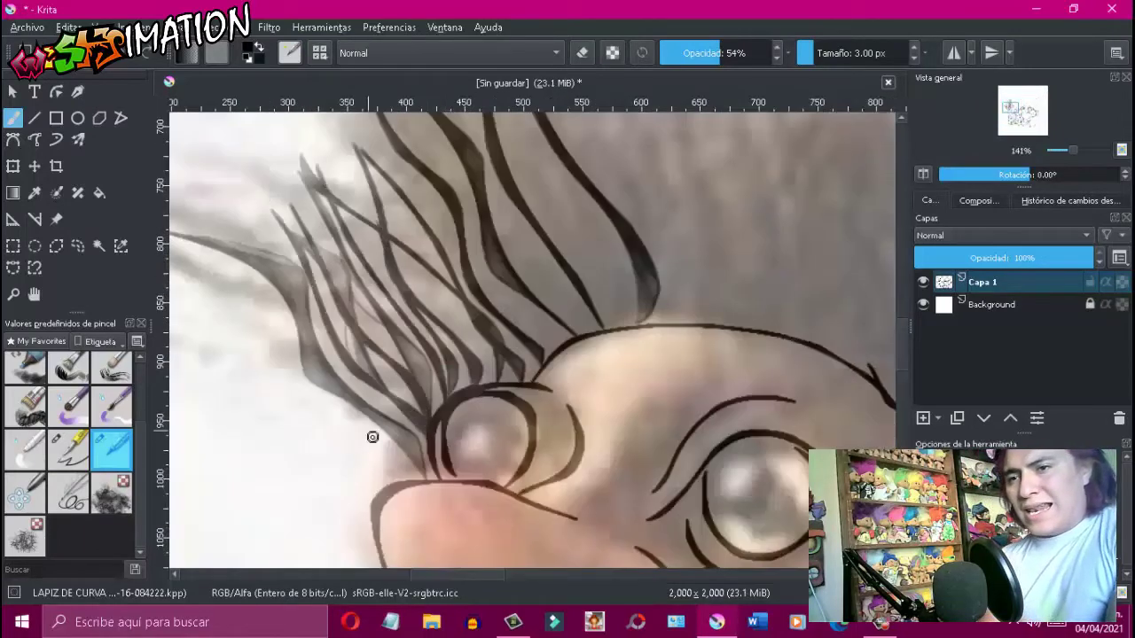
pyautogui.moveTo(372, 437); pyautogui.dragTo(265, 537)
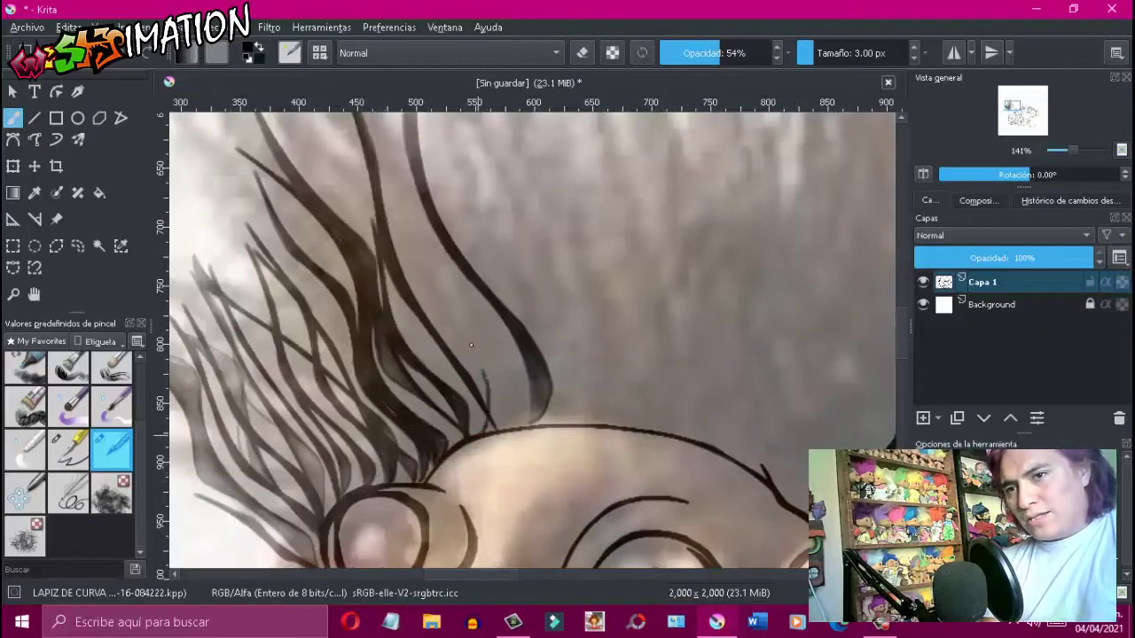
pyautogui.scroll(-1, 471, 345)
pyautogui.press('i')
pyautogui.scroll(-2, 449, 305)
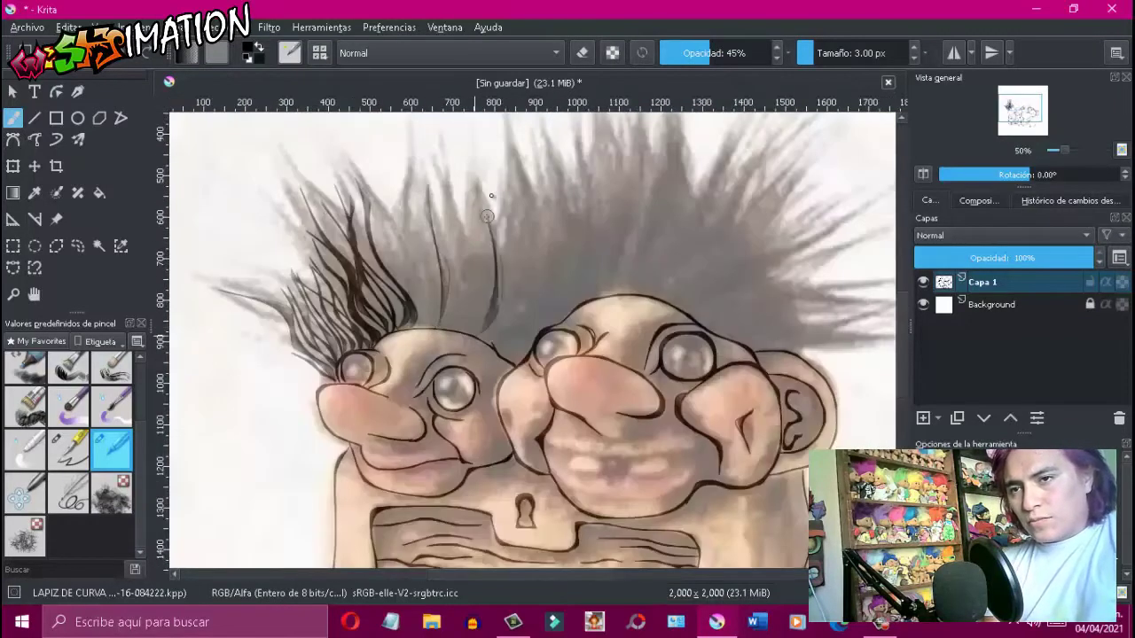
# Draw several wavy hair strands rising above both trolls' heads.
pyautogui.moveTo(608, 289); pyautogui.dragTo(643, 131)
pyautogui.scroll(1, 527, 230)
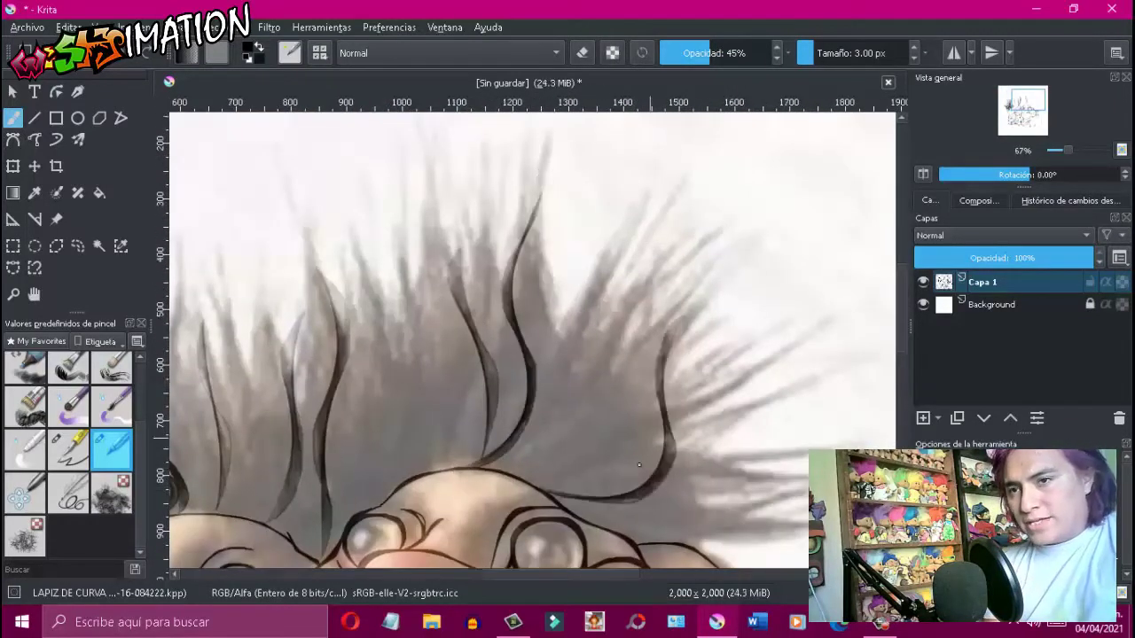
pyautogui.scroll(-3, 525, 482)
pyautogui.scroll(3, 497, 399)
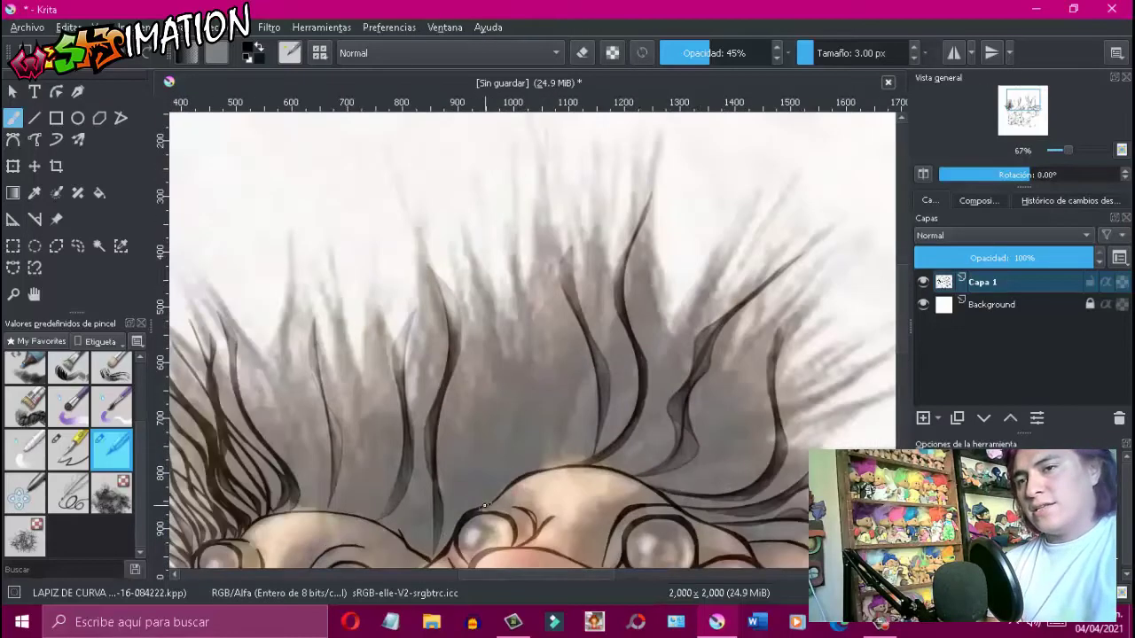
pyautogui.moveTo(505, 510); pyautogui.dragTo(497, 257)
pyautogui.moveTo(550, 475); pyautogui.dragTo(537, 249)
pyautogui.scroll(1, 376, 481)
pyautogui.scroll(-3, 443, 399)
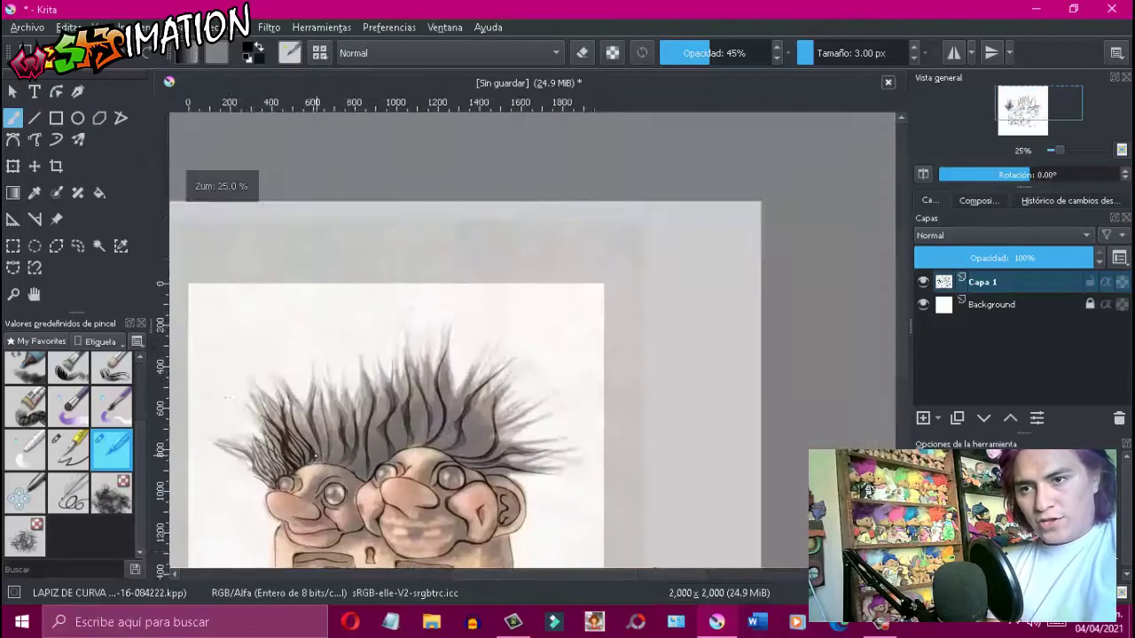
pyautogui.scroll(1, 515, 373)
# With the fine inking brush, add the right troll's two front teeth and a dark pupil.
pyautogui.scroll(1, 481, 355)
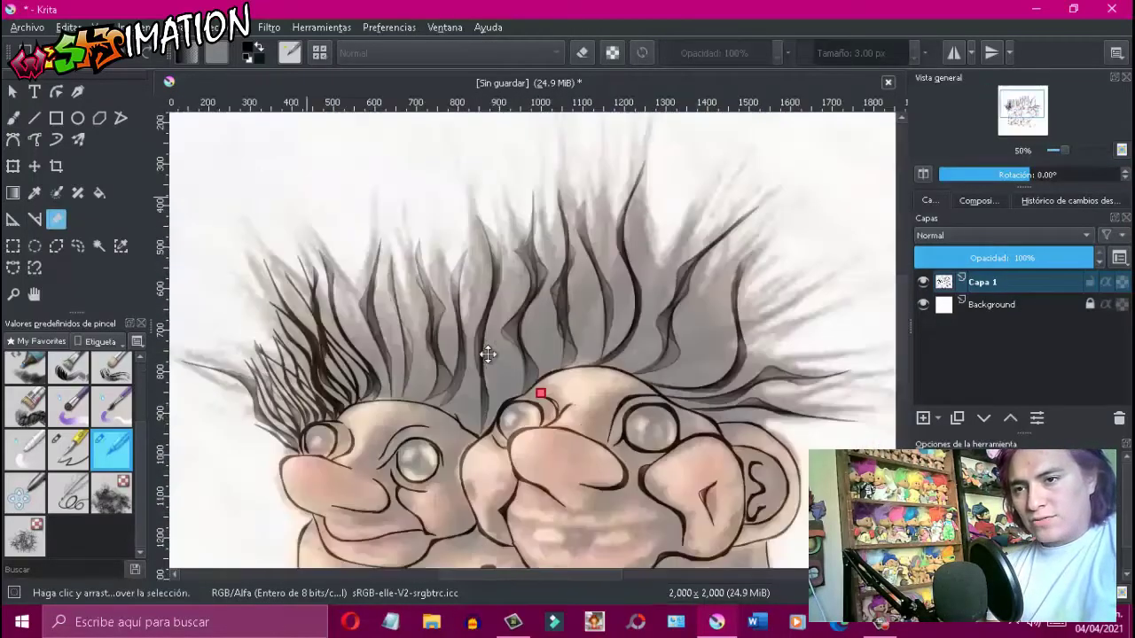
pyautogui.click(68, 450)
pyautogui.scroll(2, 426, 515)
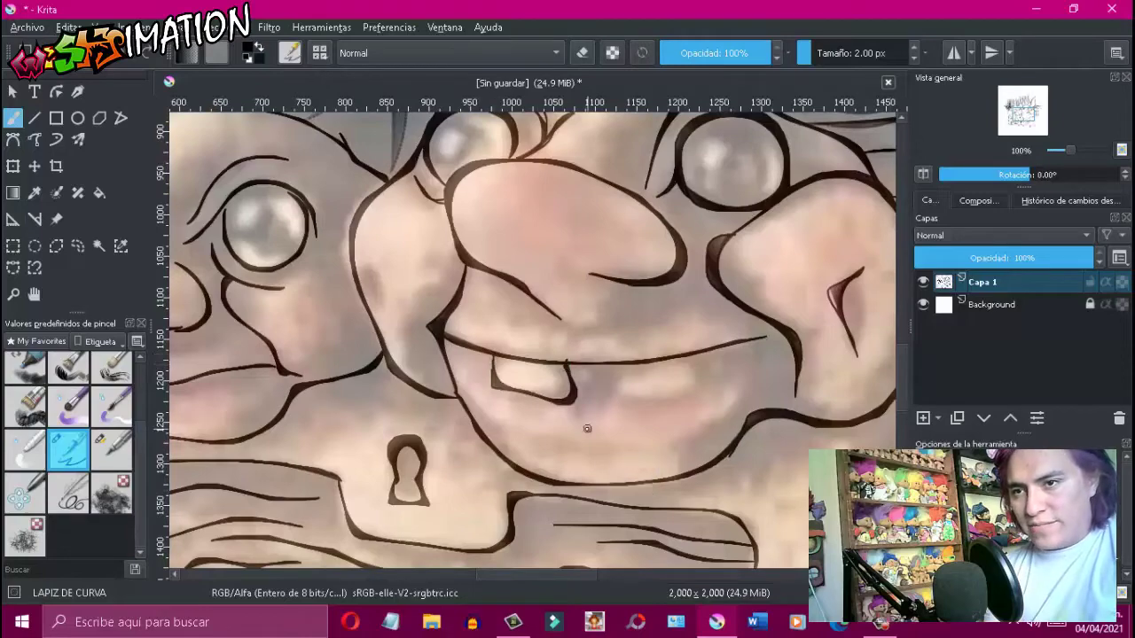
pyautogui.scroll(1, 587, 428)
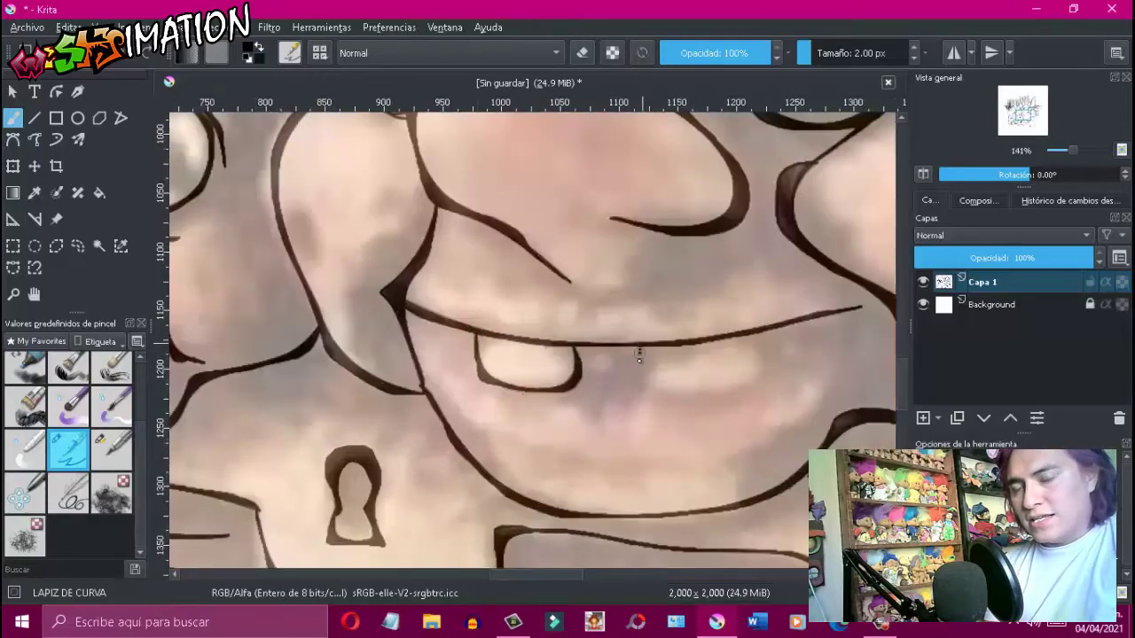
pyautogui.scroll(-1, 525, 347)
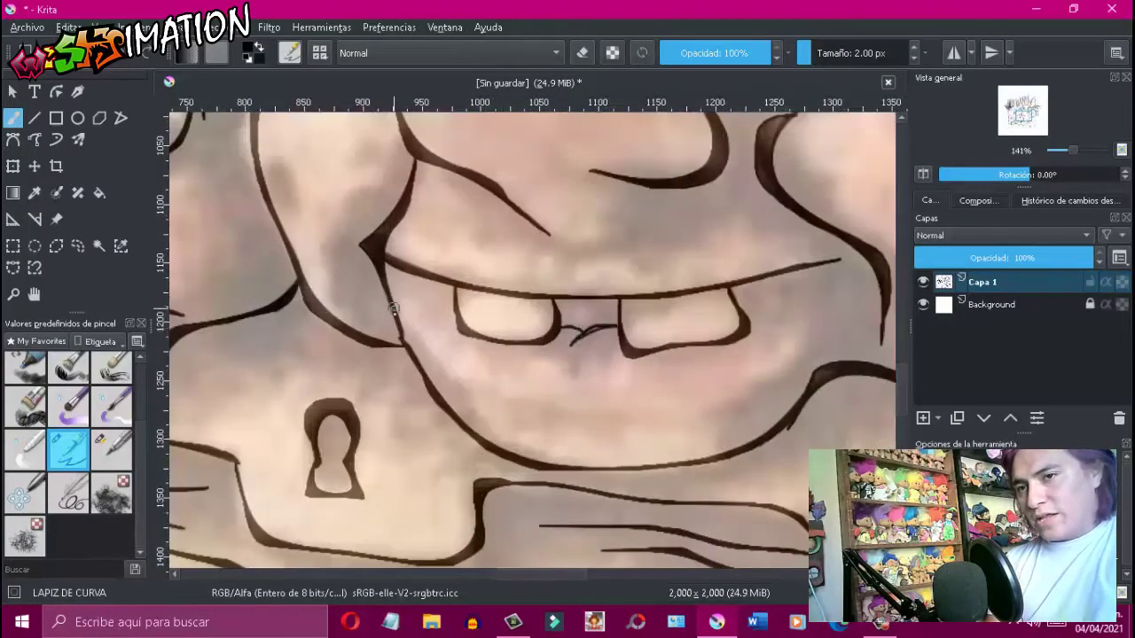
pyautogui.scroll(-3, 394, 309)
pyautogui.scroll(2, 497, 426)
pyautogui.scroll(-2, 556, 463)
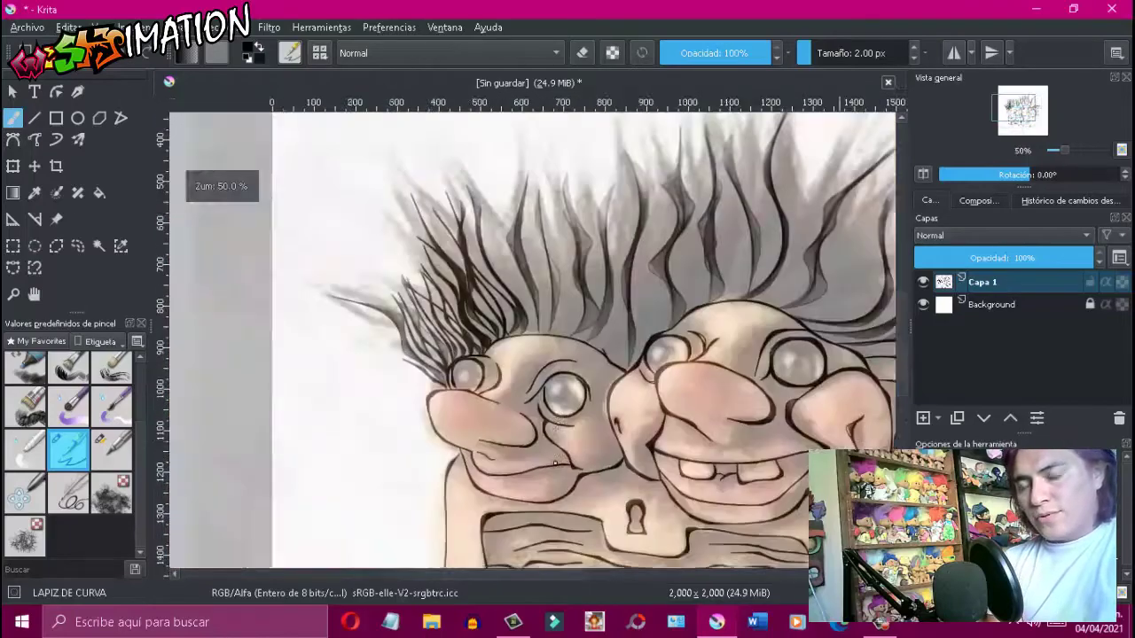
pyautogui.scroll(4, 554, 463)
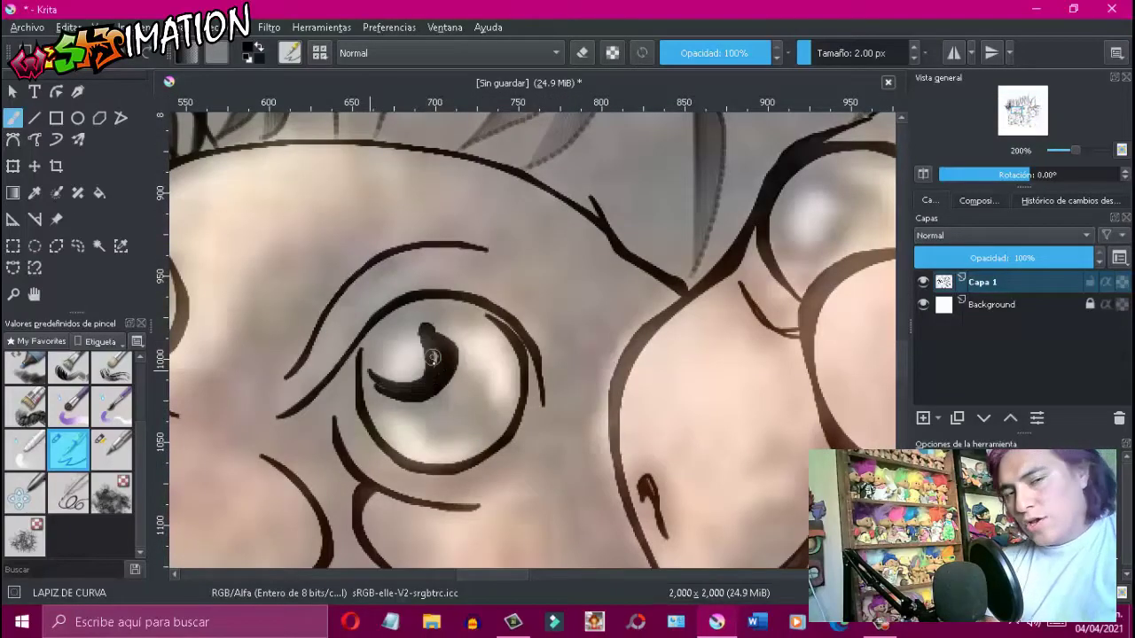
pyautogui.scroll(-2, 433, 357)
pyautogui.scroll(1, 432, 358)
pyautogui.scroll(-2, 461, 337)
pyautogui.scroll(2, 500, 282)
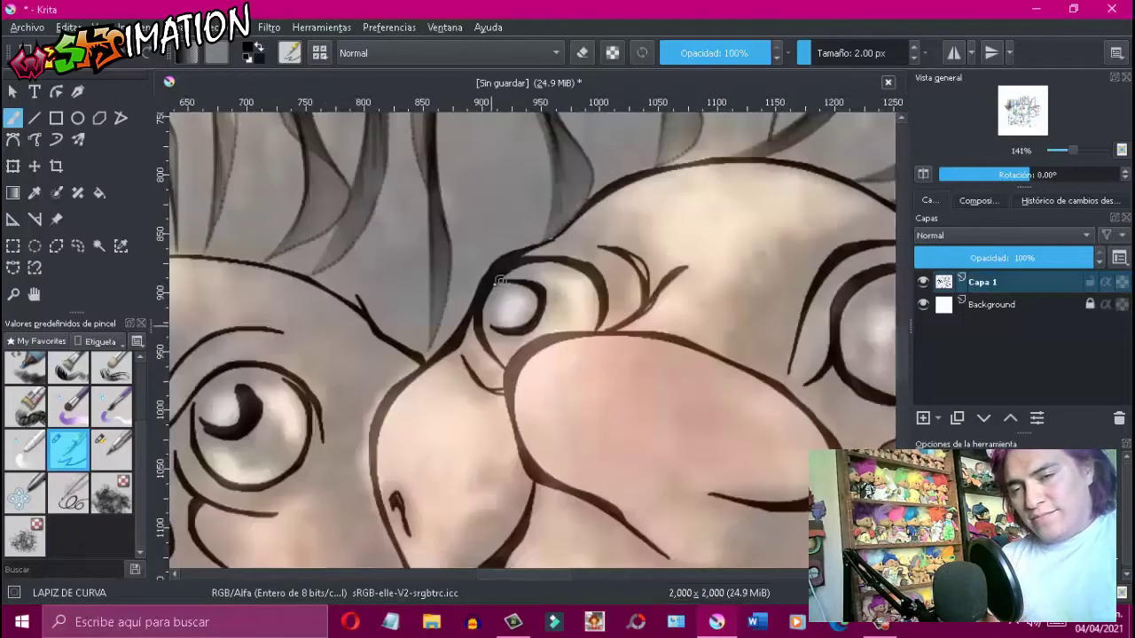
pyautogui.scroll(-2, 499, 282)
pyautogui.scroll(-2, 678, 355)
pyautogui.scroll(-2, 679, 355)
# Return to the freehand pencil brush and lower its opacity for hair strokes.
pyautogui.hotkey('ctrl', 't')
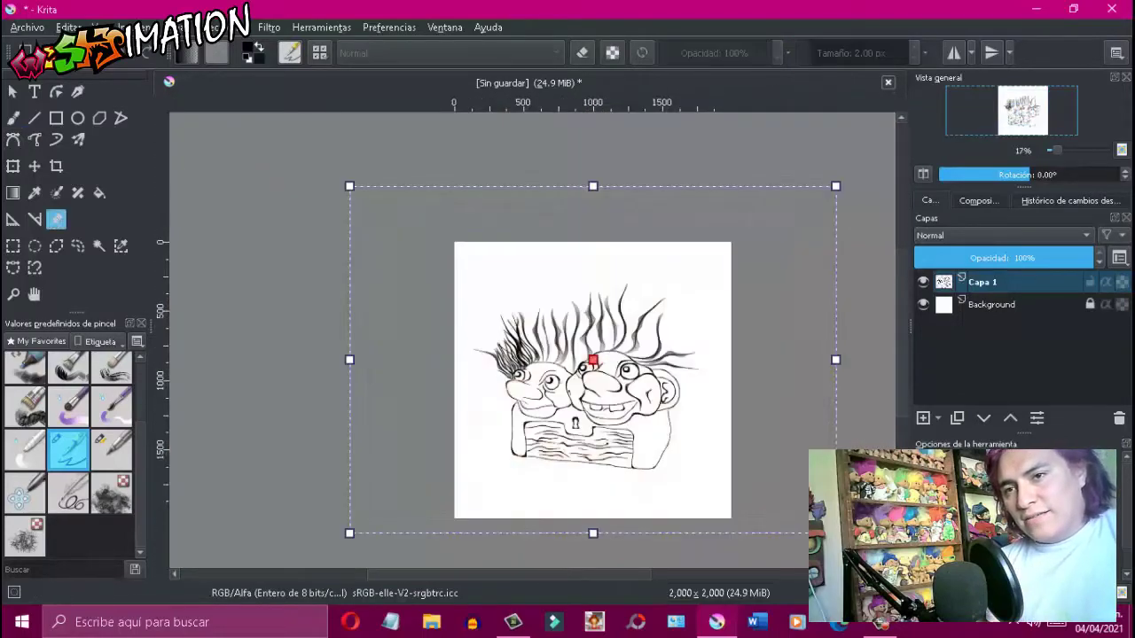
pyautogui.press('b')
pyautogui.scroll(5, 429, 376)
pyautogui.scroll(-4, 403, 213)
pyautogui.press('o')
pyautogui.press('o')
pyautogui.press('o')
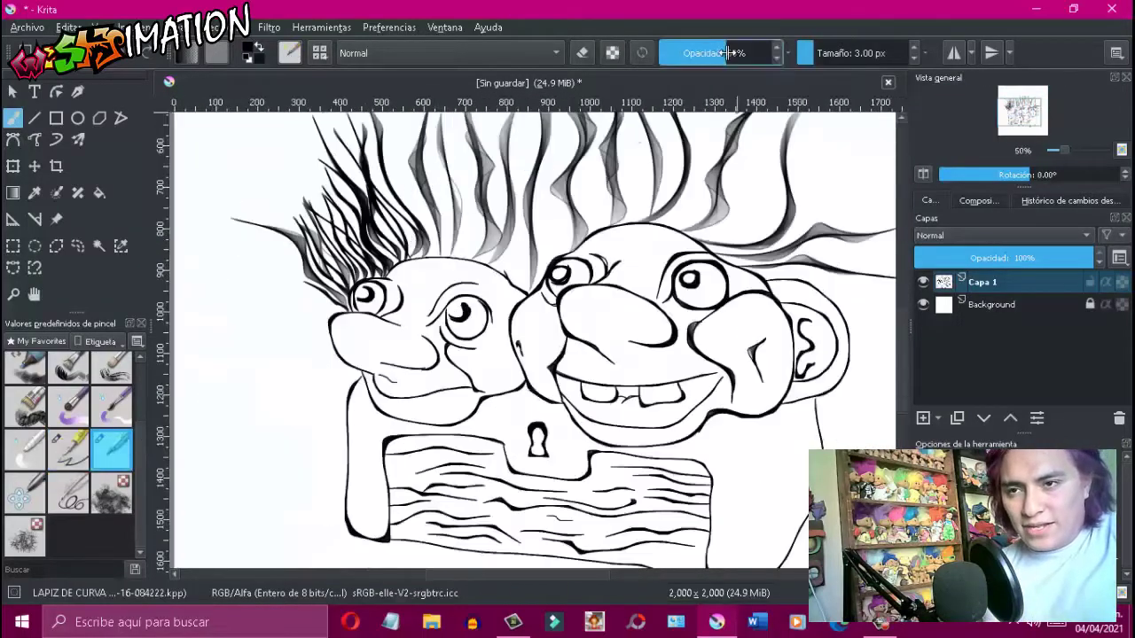
pyautogui.scroll(4, 436, 464)
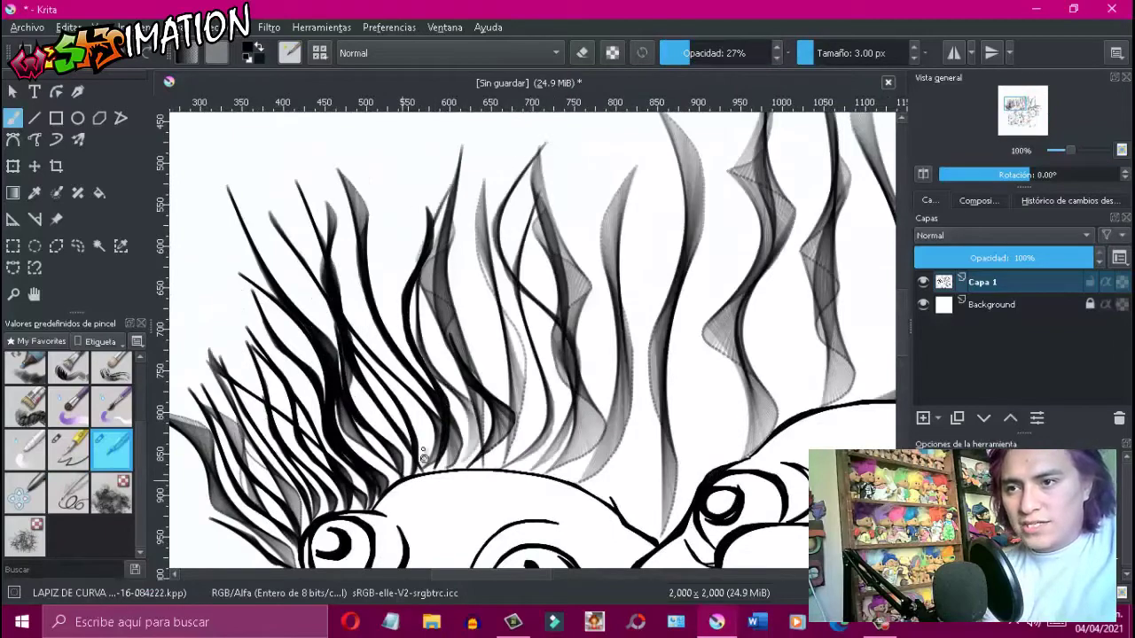
# Draw dark hair strands over the troll's head, filling gaps in the hair.
pyautogui.moveTo(446, 458); pyautogui.dragTo(461, 142)
pyautogui.moveTo(537, 155); pyautogui.dragTo(490, 406)
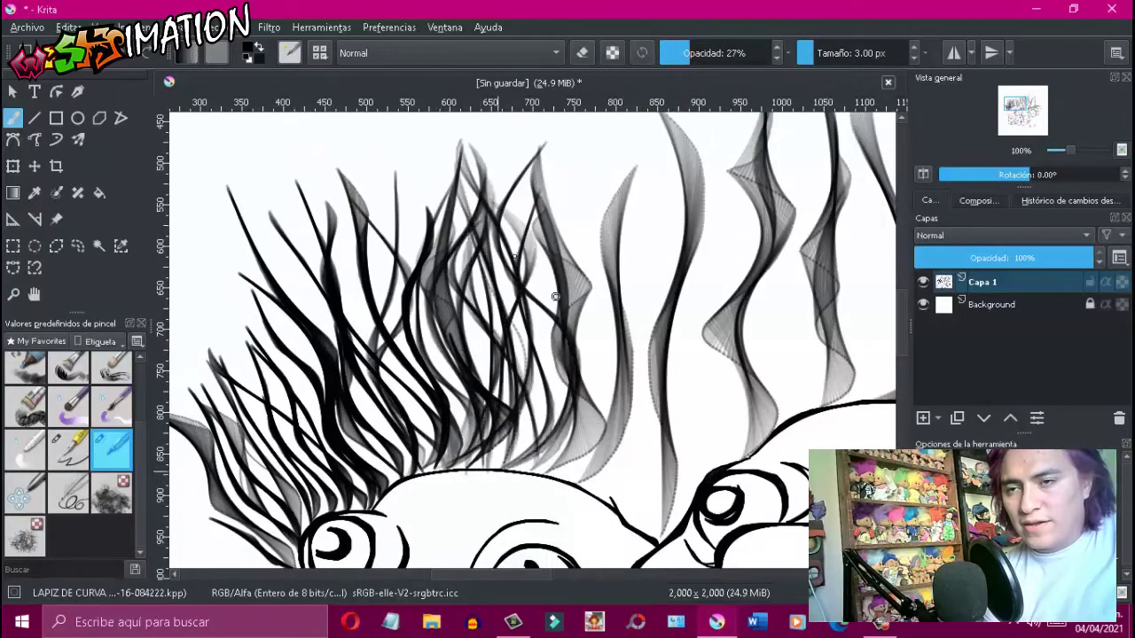
pyautogui.moveTo(555, 296); pyautogui.dragTo(568, 470)
pyautogui.moveTo(621, 302); pyautogui.dragTo(621, 496)
pyautogui.moveTo(638, 124); pyautogui.dragTo(585, 381)
pyautogui.moveTo(706, 505); pyautogui.dragTo(527, 421)
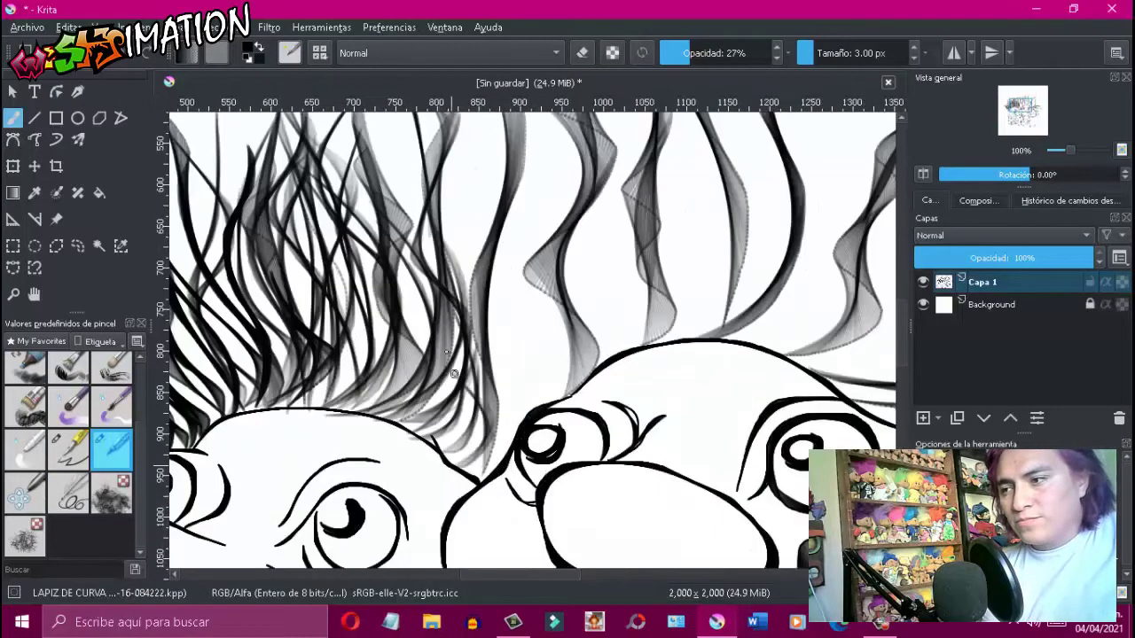
pyautogui.moveTo(454, 374); pyautogui.dragTo(479, 173)
pyautogui.moveTo(417, 233); pyautogui.dragTo(430, 390)
# Add more strands lower down and into the dense hair area.
pyautogui.scroll(-3, 444, 354)
pyautogui.scroll(3, 461, 355)
pyautogui.moveTo(483, 222); pyautogui.dragTo(408, 546)
pyautogui.moveTo(568, 209)
pyautogui.mouseDown()
pyautogui.moveTo(529, 325)
pyautogui.moveTo(496, 515)
pyautogui.mouseUp()
pyautogui.scroll(-3, 497, 443)
pyautogui.scroll(3, 479, 399)
pyautogui.moveTo(501, 248); pyautogui.dragTo(482, 403)
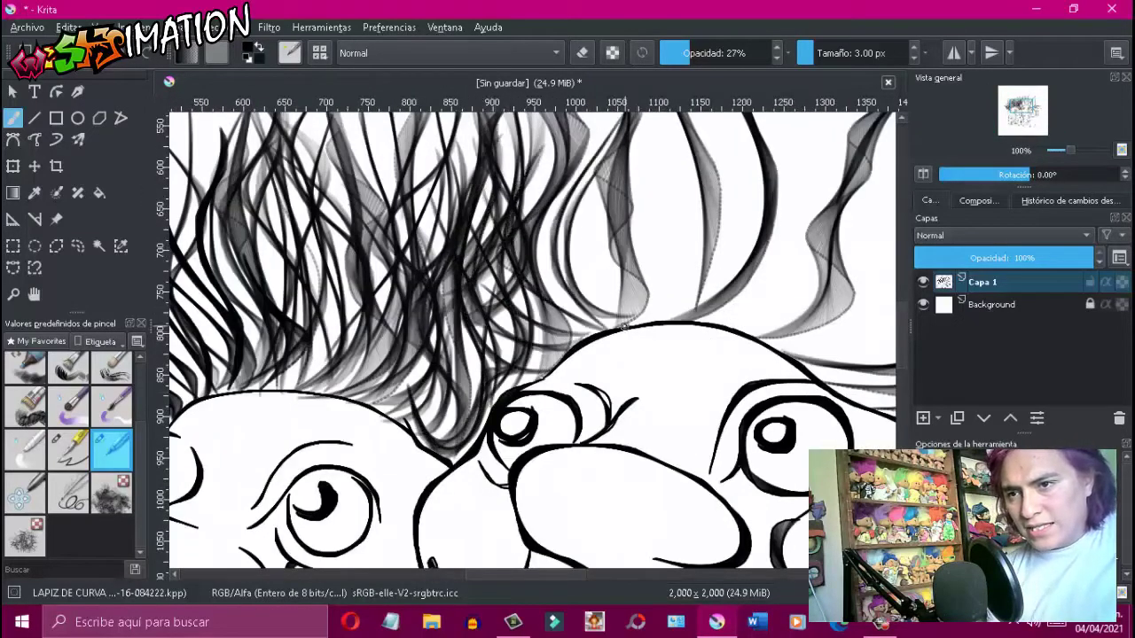
pyautogui.scroll(-3, 579, 162)
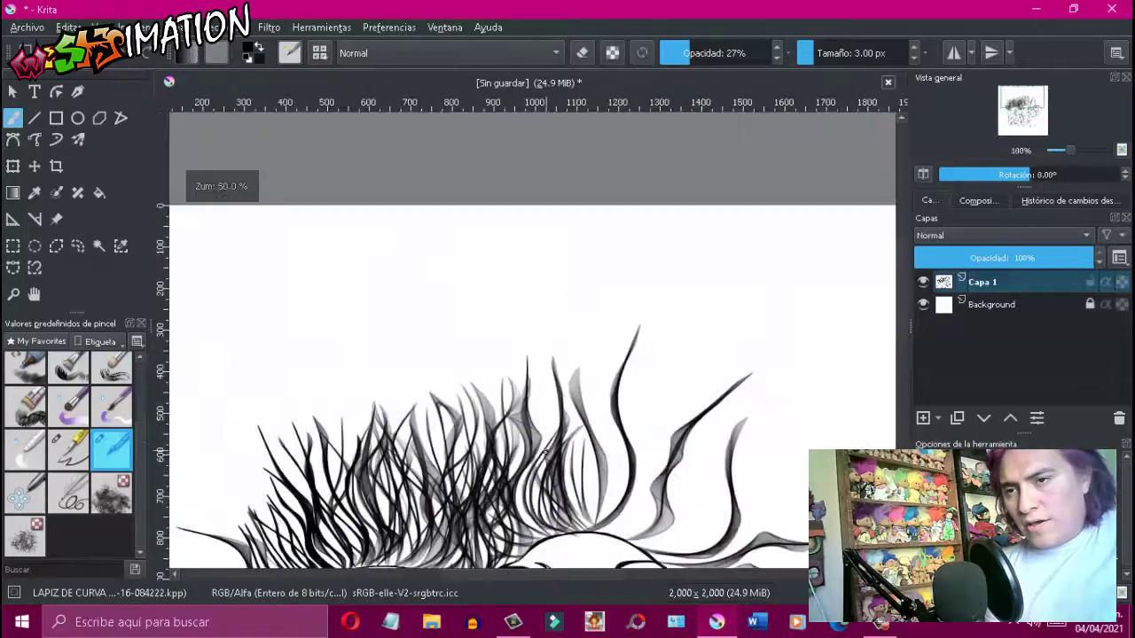
pyautogui.scroll(4, 549, 355)
pyautogui.moveTo(612, 151)
pyautogui.mouseDown()
pyautogui.moveTo(514, 448)
pyautogui.moveTo(622, 369)
pyautogui.mouseUp()
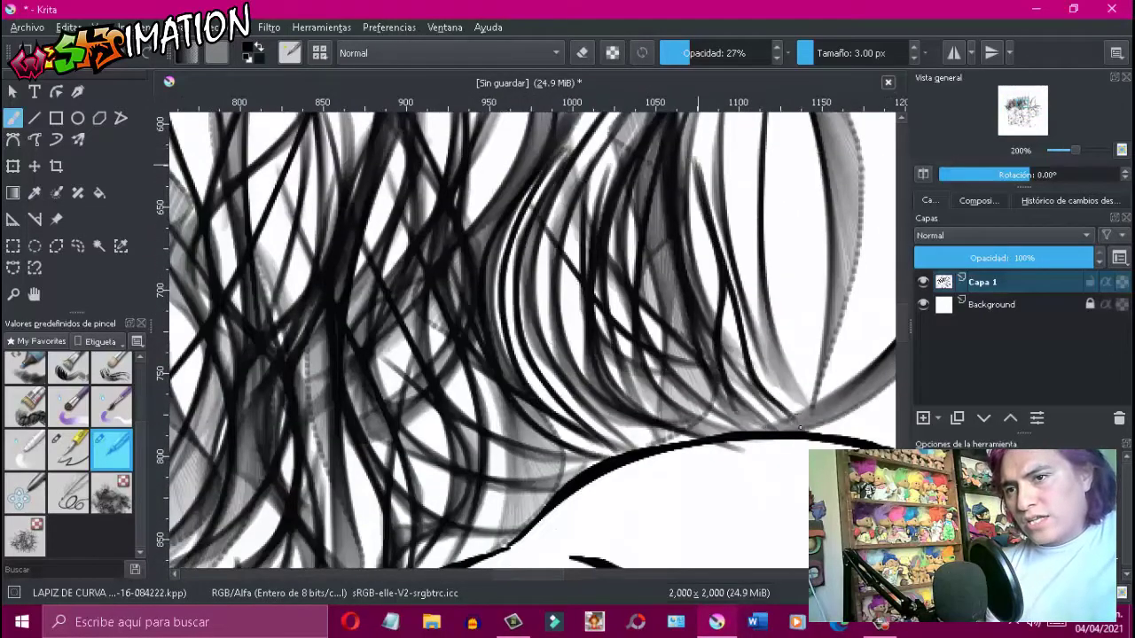
pyautogui.moveTo(800, 429); pyautogui.dragTo(771, 262)
pyautogui.scroll(-2, 621, 399)
# Draw dark strands upward from the hair base through the middle of the hair.
pyautogui.moveTo(575, 453); pyautogui.dragTo(559, 177)
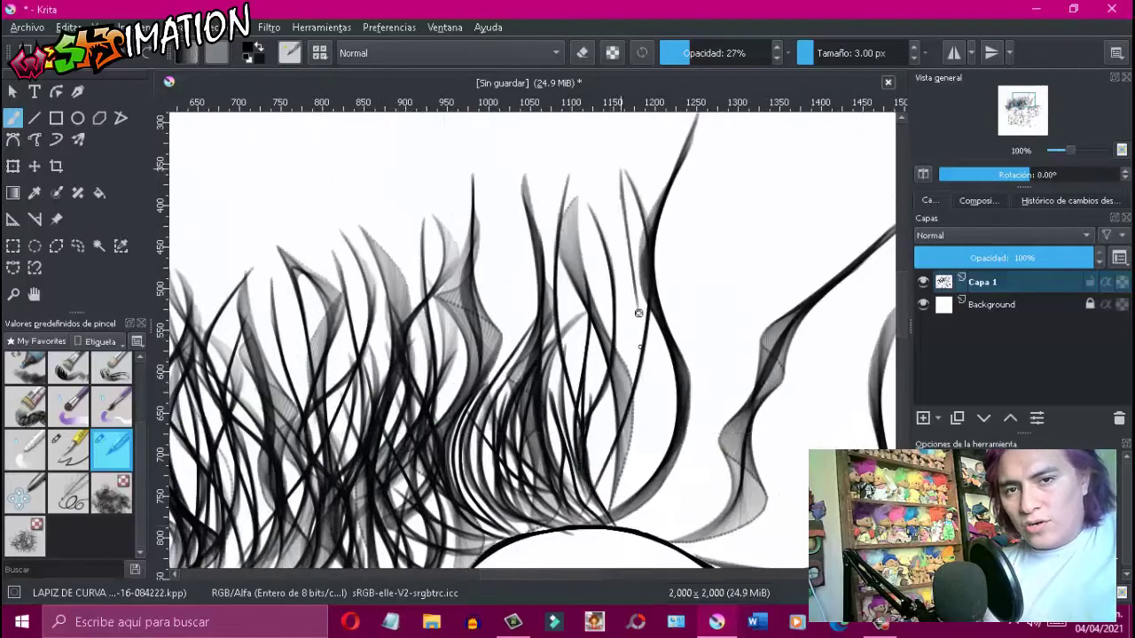
pyautogui.moveTo(612, 514)
pyautogui.mouseDown()
pyautogui.moveTo(656, 204)
pyautogui.moveTo(621, 209)
pyautogui.mouseUp()
pyautogui.moveTo(594, 462); pyautogui.dragTo(575, 308)
pyautogui.moveTo(554, 482); pyautogui.dragTo(572, 217)
pyautogui.moveTo(533, 502); pyautogui.dragTo(513, 280)
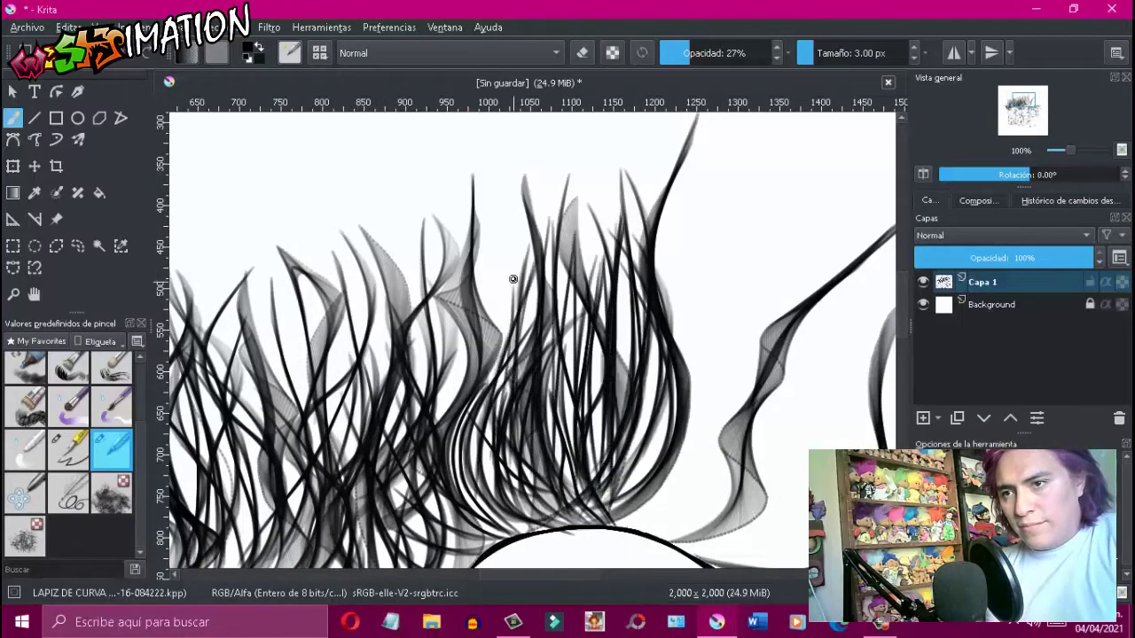
pyautogui.scroll(-3, 488, 263)
pyautogui.moveTo(549, 390); pyautogui.dragTo(532, 142)
pyautogui.moveTo(620, 408); pyautogui.dragTo(568, 222)
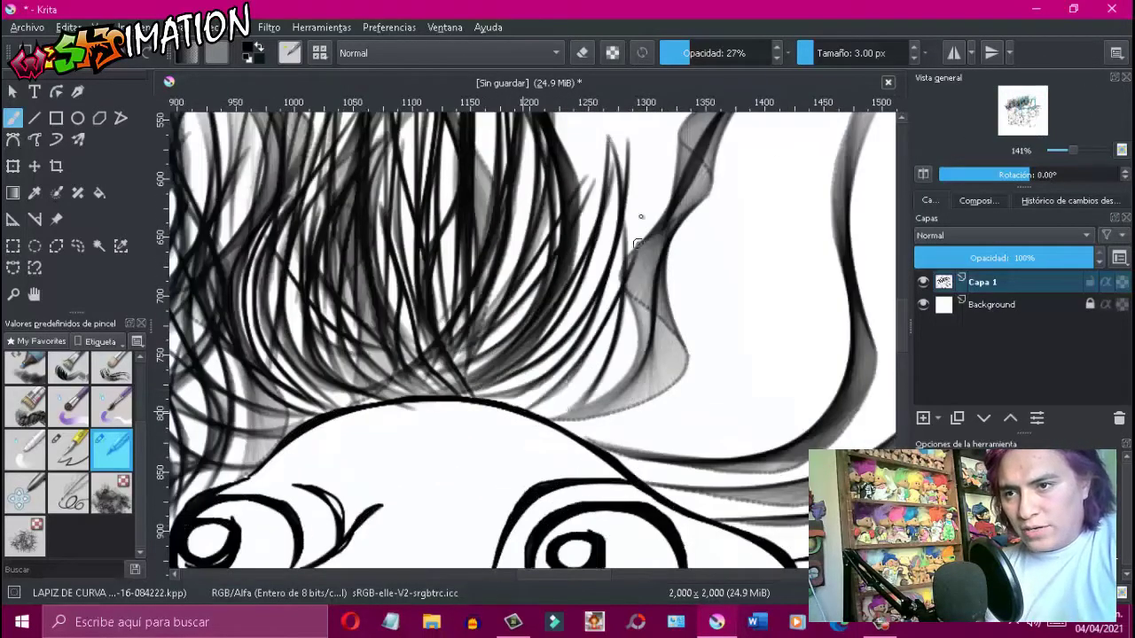
pyautogui.scroll(2, 454, 518)
# Add more upward and looping strands, plus strands near the hair base.
pyautogui.moveTo(426, 559)
pyautogui.mouseDown()
pyautogui.moveTo(600, 218)
pyautogui.moveTo(607, 179)
pyautogui.mouseUp()
pyautogui.moveTo(403, 536)
pyautogui.mouseDown()
pyautogui.moveTo(589, 172)
pyautogui.moveTo(532, 158)
pyautogui.mouseUp()
pyautogui.scroll(3, 532, 266)
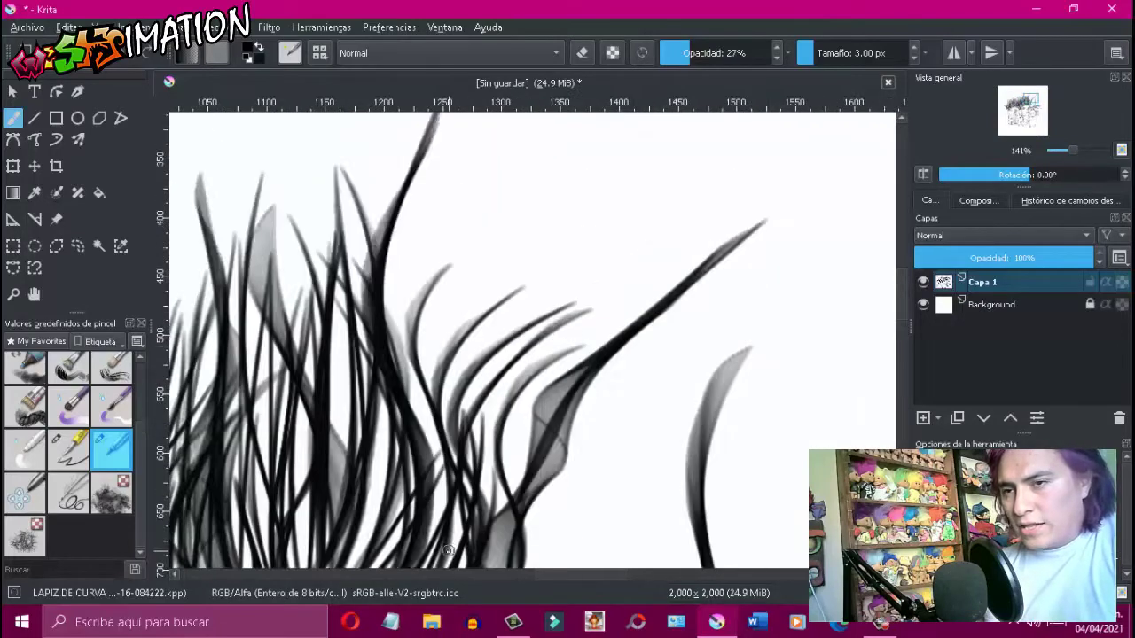
pyautogui.moveTo(488, 532); pyautogui.dragTo(714, 249)
pyautogui.moveTo(425, 523); pyautogui.dragTo(612, 169)
pyautogui.moveTo(399, 390); pyautogui.dragTo(520, 148)
pyautogui.scroll(-5, 461, 391)
pyautogui.moveTo(222, 427)
pyautogui.mouseDown()
pyautogui.moveTo(372, 218)
pyautogui.moveTo(399, 235)
pyautogui.mouseUp()
pyautogui.moveTo(275, 442); pyautogui.dragTo(492, 297)
pyautogui.moveTo(301, 429); pyautogui.dragTo(479, 368)
pyautogui.moveTo(266, 457); pyautogui.dragTo(421, 442)
pyautogui.moveTo(231, 448); pyautogui.dragTo(191, 288)
pyautogui.scroll(-5, 355, 399)
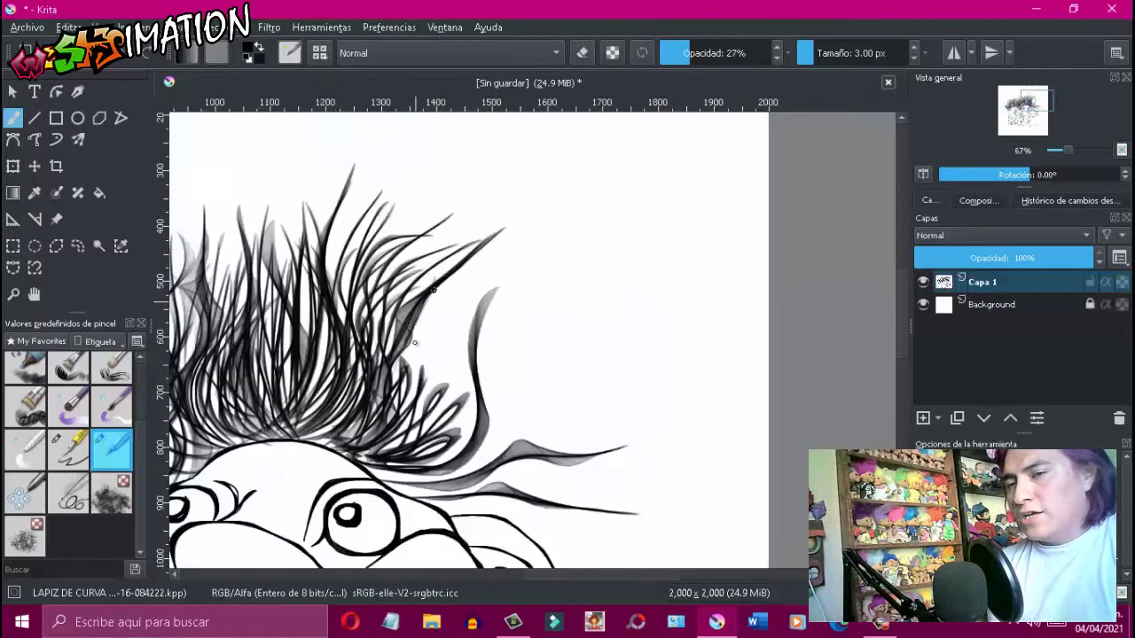
# Add grey zigzag strands into the hair.
pyautogui.moveTo(443, 279)
pyautogui.mouseDown()
pyautogui.moveTo(499, 450)
pyautogui.moveTo(417, 333)
pyautogui.mouseUp()
pyautogui.moveTo(448, 439); pyautogui.dragTo(390, 310)
pyautogui.scroll(-2, 390, 355)
pyautogui.scroll(5, 295, 333)
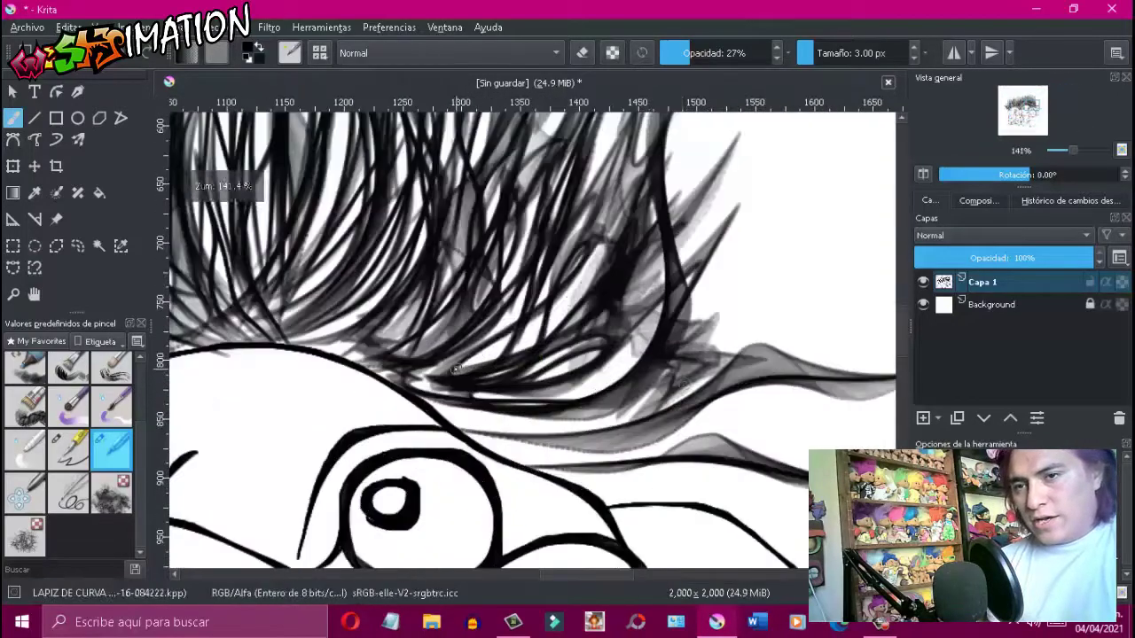
# Sweep strands rightward and up to the right across the hair tips.
pyautogui.moveTo(295, 333); pyautogui.dragTo(443, 408)
pyautogui.moveTo(257, 328); pyautogui.dragTo(591, 329)
pyautogui.moveTo(426, 416); pyautogui.dragTo(749, 337)
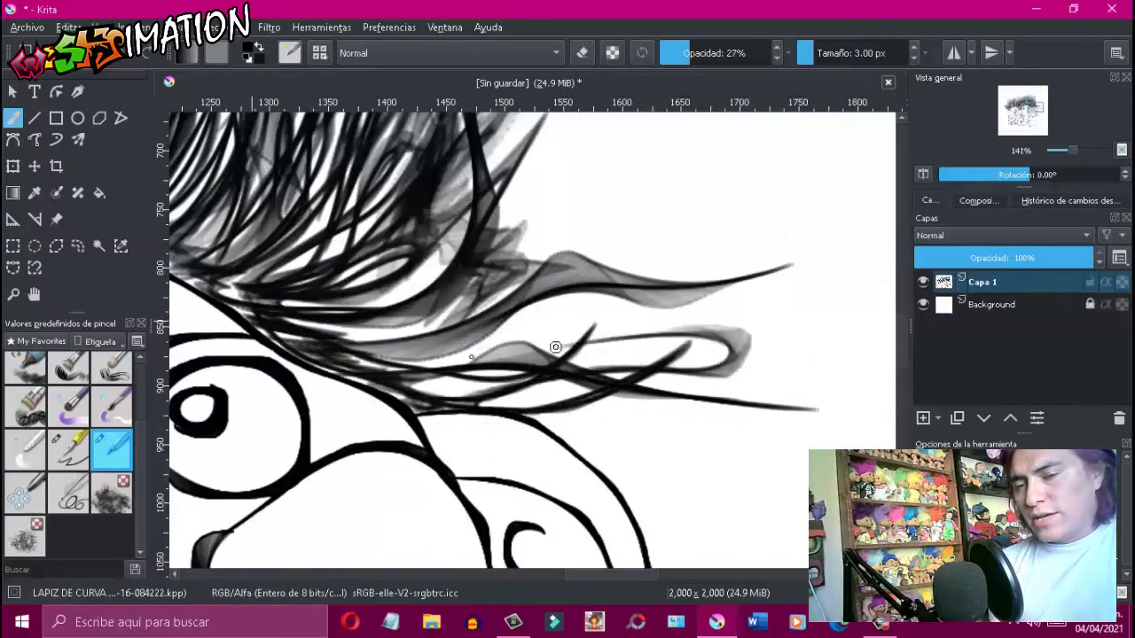
pyautogui.moveTo(358, 355); pyautogui.dragTo(859, 360)
pyautogui.moveTo(408, 310); pyautogui.dragTo(823, 312)
pyautogui.moveTo(425, 292); pyautogui.dragTo(639, 202)
pyautogui.moveTo(346, 280); pyautogui.dragTo(656, 145)
pyautogui.moveTo(326, 269); pyautogui.dragTo(624, 116)
pyautogui.scroll(-2, 275, 420)
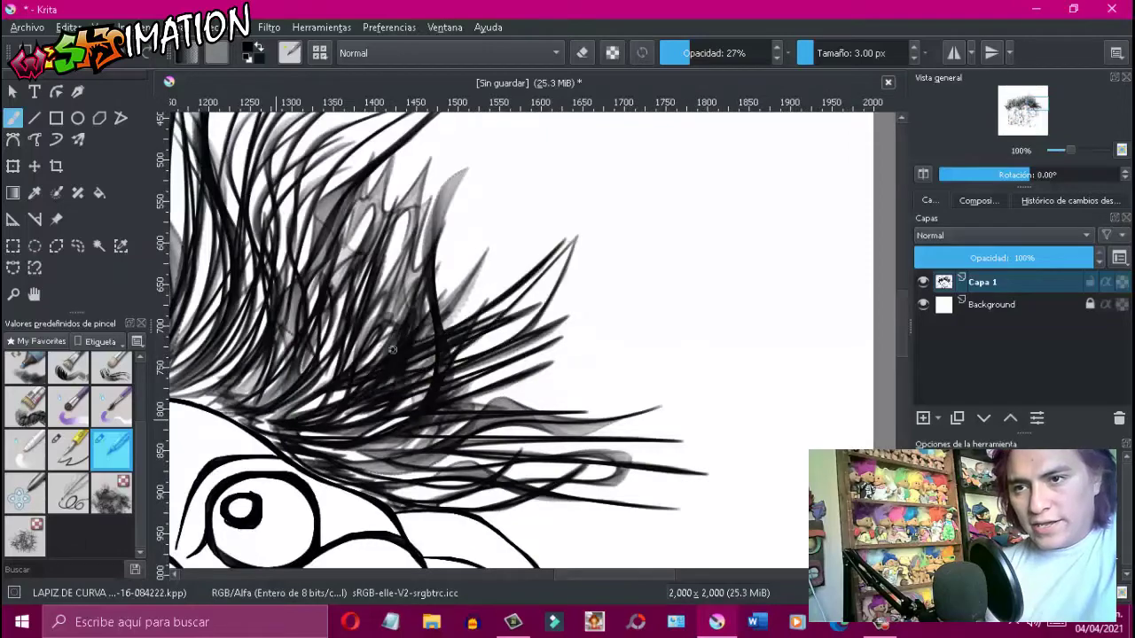
# Extend hair strands toward the upper right.
pyautogui.moveTo(392, 350); pyautogui.dragTo(555, 165)
pyautogui.moveTo(355, 355); pyautogui.dragTo(479, 152)
pyautogui.scroll(-1, 524, 276)
pyautogui.scroll(2, 461, 402)
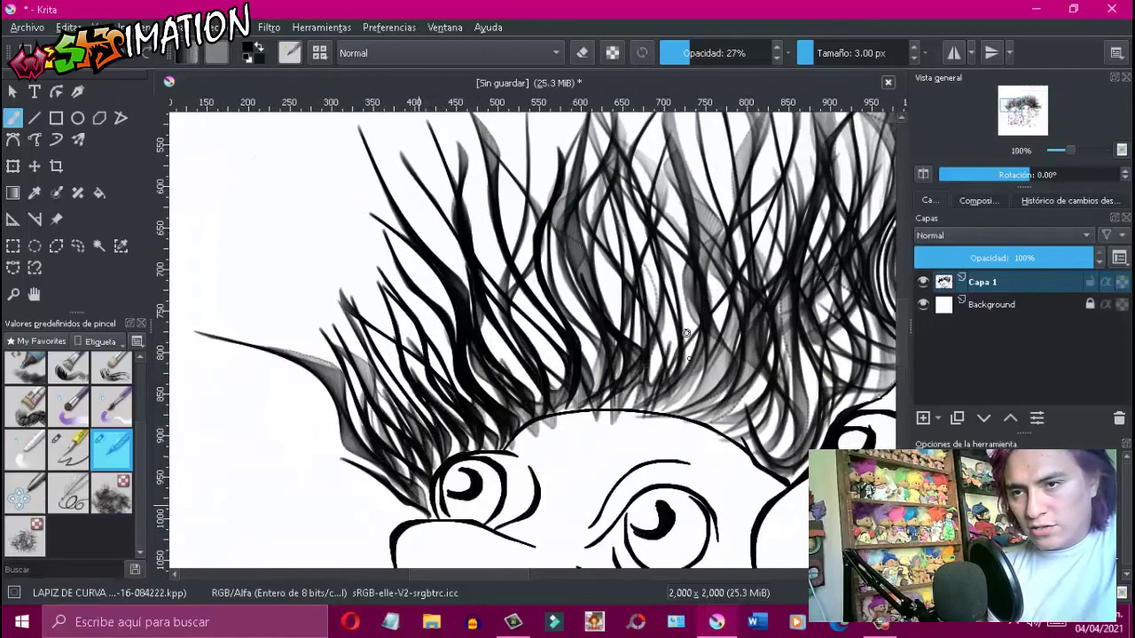
pyautogui.scroll(-3, 687, 333)
pyautogui.scroll(3, 461, 399)
# Draw many more dark strands across the hair.
pyautogui.moveTo(611, 408); pyautogui.dragTo(656, 199)
pyautogui.moveTo(754, 390); pyautogui.dragTo(798, 172)
pyautogui.scroll(-2, 235, 316)
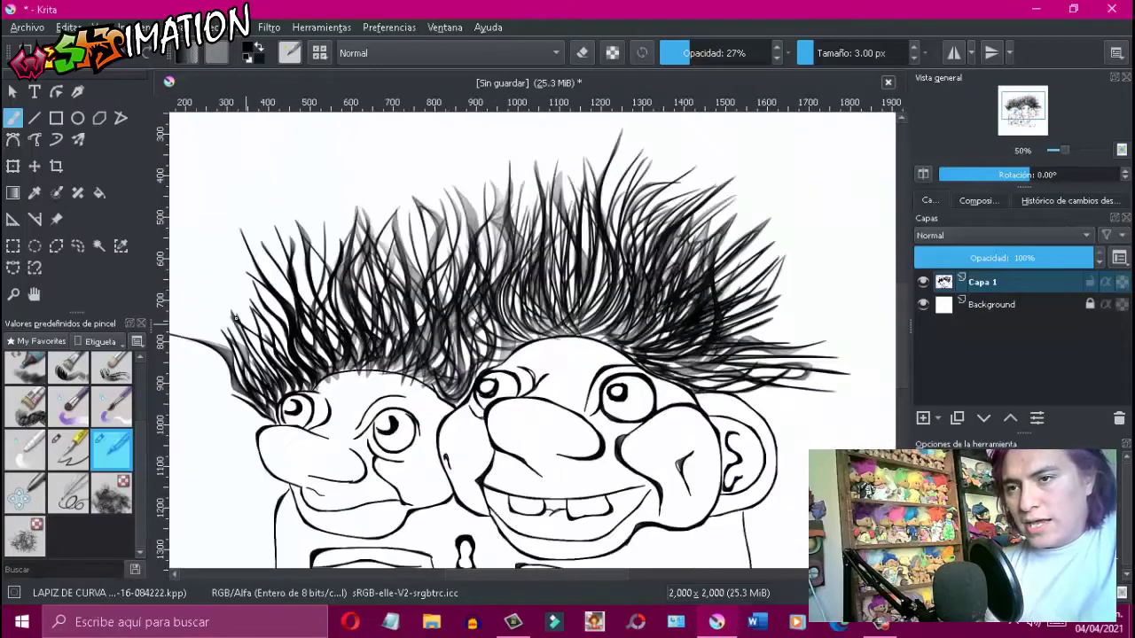
pyautogui.scroll(3, 235, 317)
pyautogui.moveTo(302, 355); pyautogui.dragTo(390, 147)
pyautogui.moveTo(532, 359); pyautogui.dragTo(541, 181)
pyautogui.moveTo(656, 341); pyautogui.dragTo(674, 217)
pyautogui.scroll(1, 674, 266)
pyautogui.moveTo(639, 492)
pyautogui.mouseDown()
pyautogui.moveTo(683, 259)
pyautogui.moveTo(780, 301)
pyautogui.mouseUp()
pyautogui.scroll(-2, 532, 355)
# Thicken the left troll's hair with additional dark strands.
pyautogui.moveTo(710, 478); pyautogui.dragTo(762, 439)
pyautogui.scroll(-2, 532, 355)
pyautogui.scroll(1, 532, 354)
pyautogui.moveTo(621, 302); pyautogui.dragTo(497, 266)
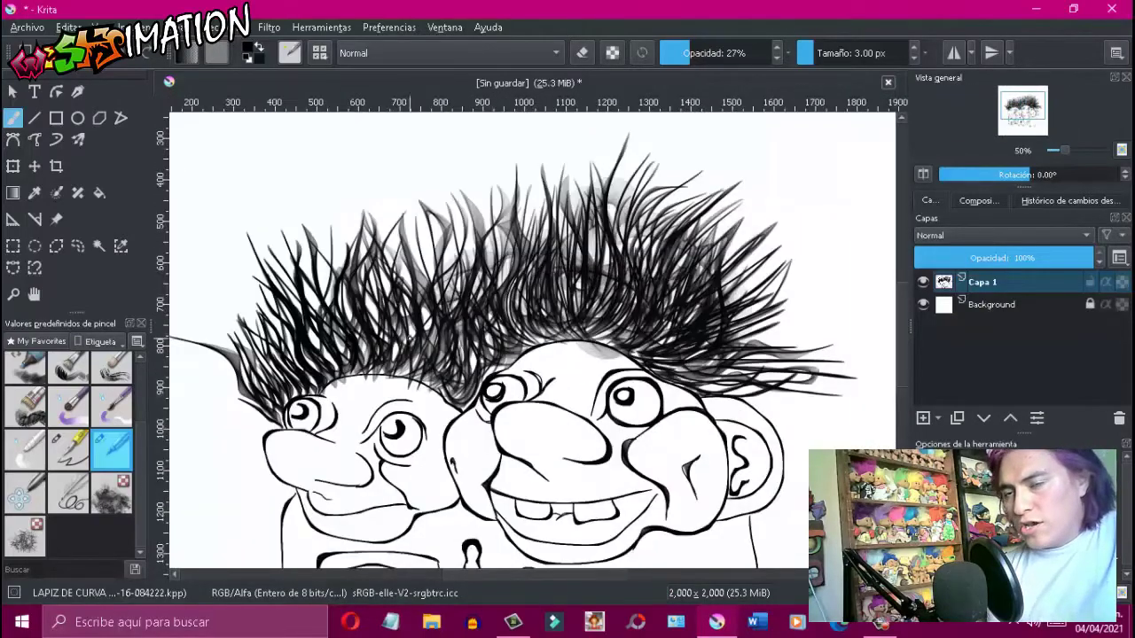
pyautogui.moveTo(439, 368); pyautogui.dragTo(337, 301)
pyautogui.moveTo(244, 395); pyautogui.dragTo(306, 329)
pyautogui.scroll(-2, 422, 390)
pyautogui.scroll(1, 421, 389)
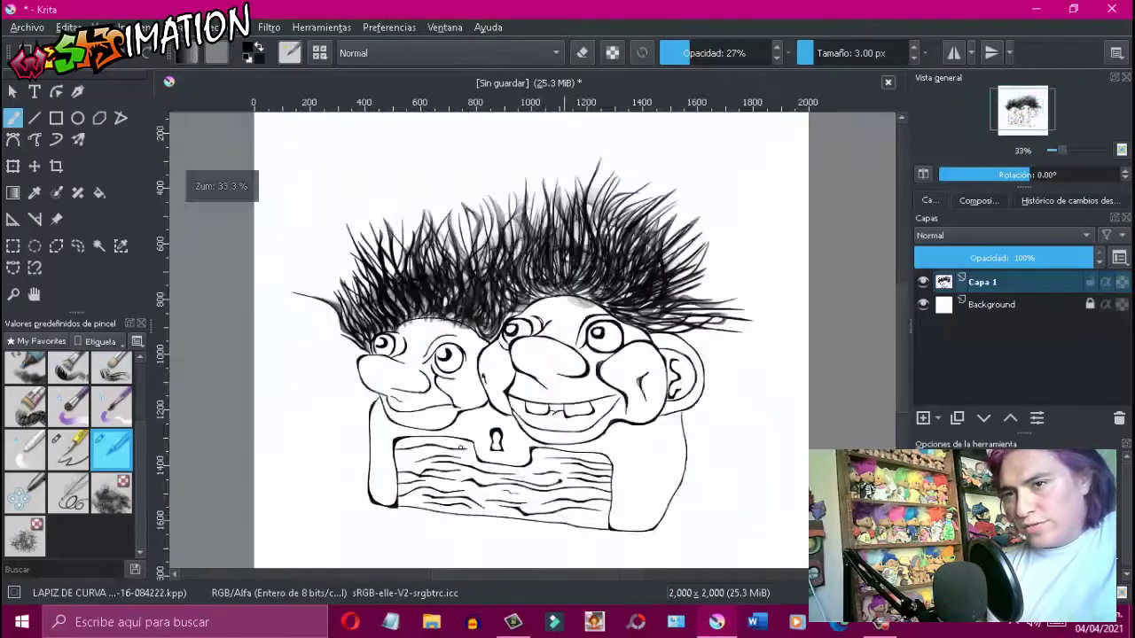
pyautogui.scroll(1, 421, 389)
# Switch to the b) Airbrush Soft preset and shade the left troll's first eye grey.
pyautogui.scroll(3, 421, 389)
pyautogui.click(58, 382)
pyautogui.scroll(1, 319, 284)
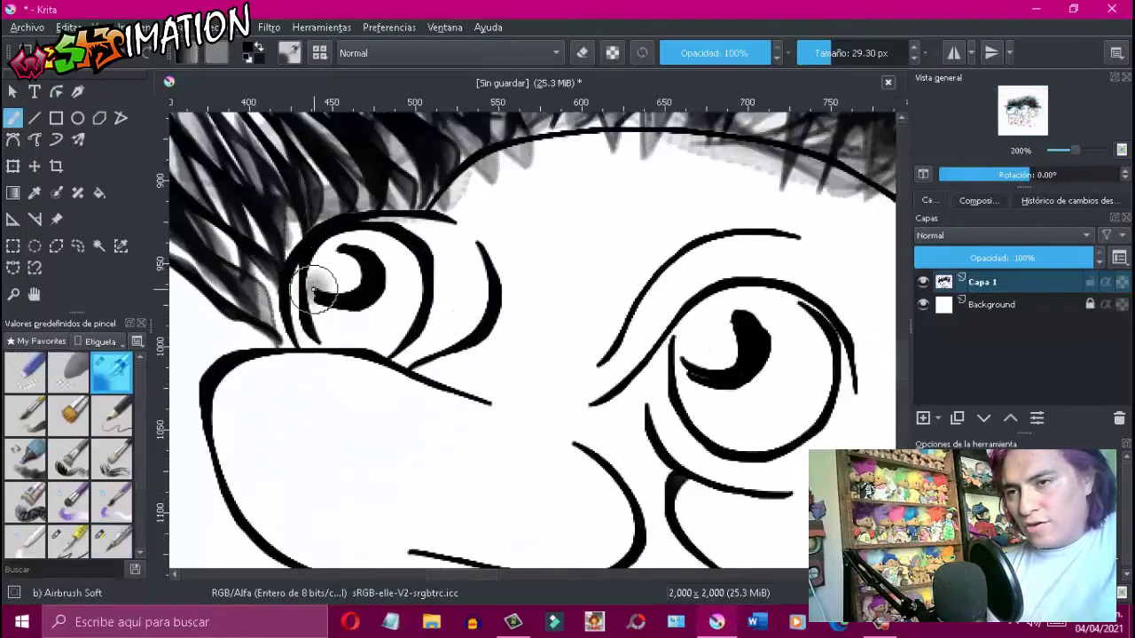
pyautogui.moveTo(352, 251)
pyautogui.mouseDown()
pyautogui.moveTo(390, 284)
pyautogui.moveTo(399, 233)
pyautogui.mouseUp()
pyautogui.scroll(-1, 532, 390)
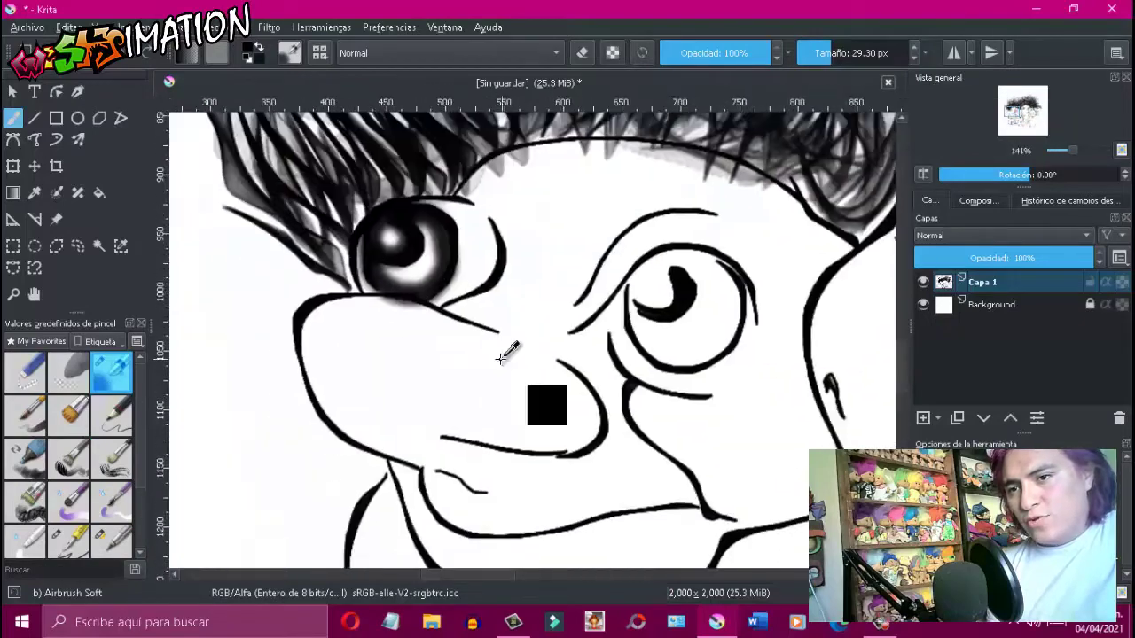
pyautogui.scroll(2, 469, 214)
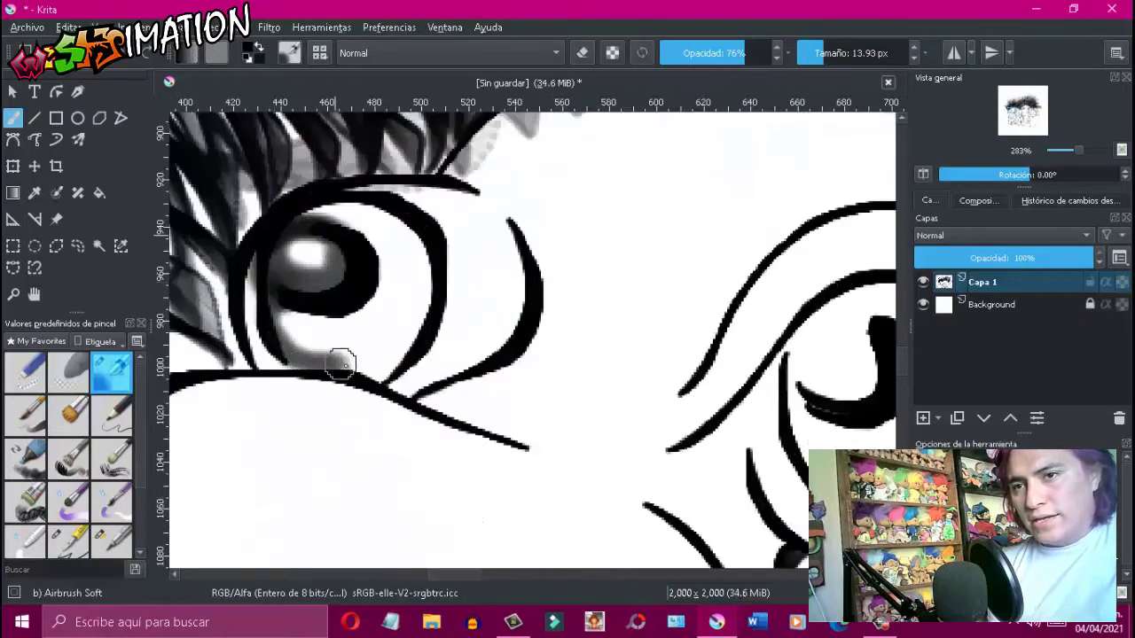
pyautogui.moveTo(341, 364); pyautogui.dragTo(373, 257)
pyautogui.scroll(-1, 397, 342)
pyautogui.scroll(2, 397, 342)
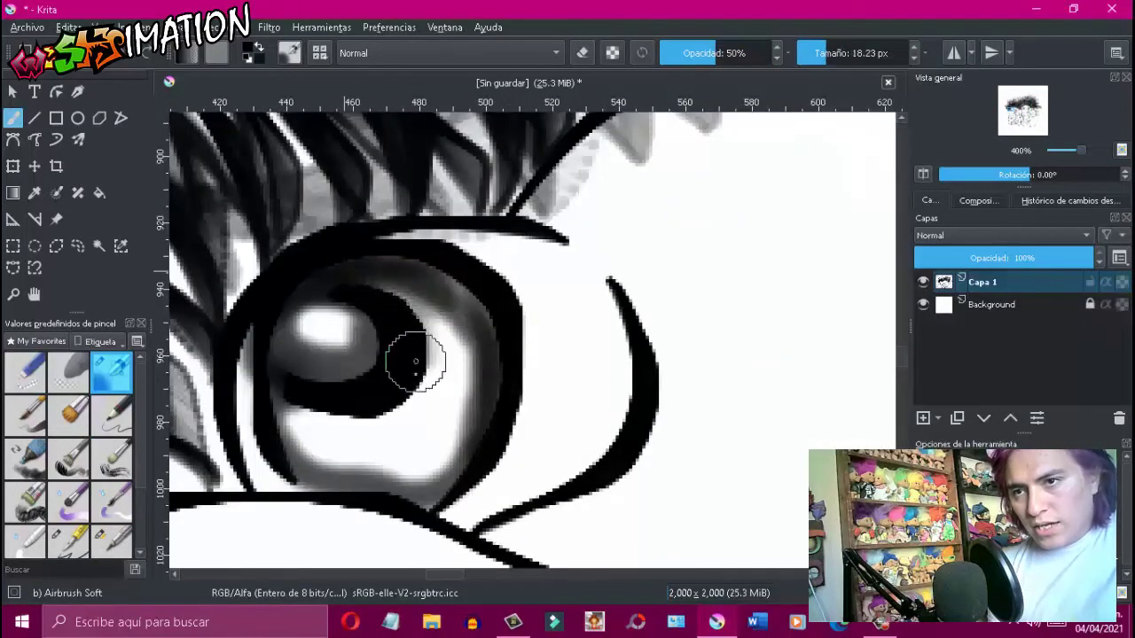
# Darken the iris edges around the pupil and the second eye's iris.
pyautogui.moveTo(415, 361)
pyautogui.mouseDown()
pyautogui.moveTo(398, 489)
pyautogui.moveTo(482, 337)
pyautogui.moveTo(286, 464)
pyautogui.moveTo(448, 333)
pyautogui.mouseUp()
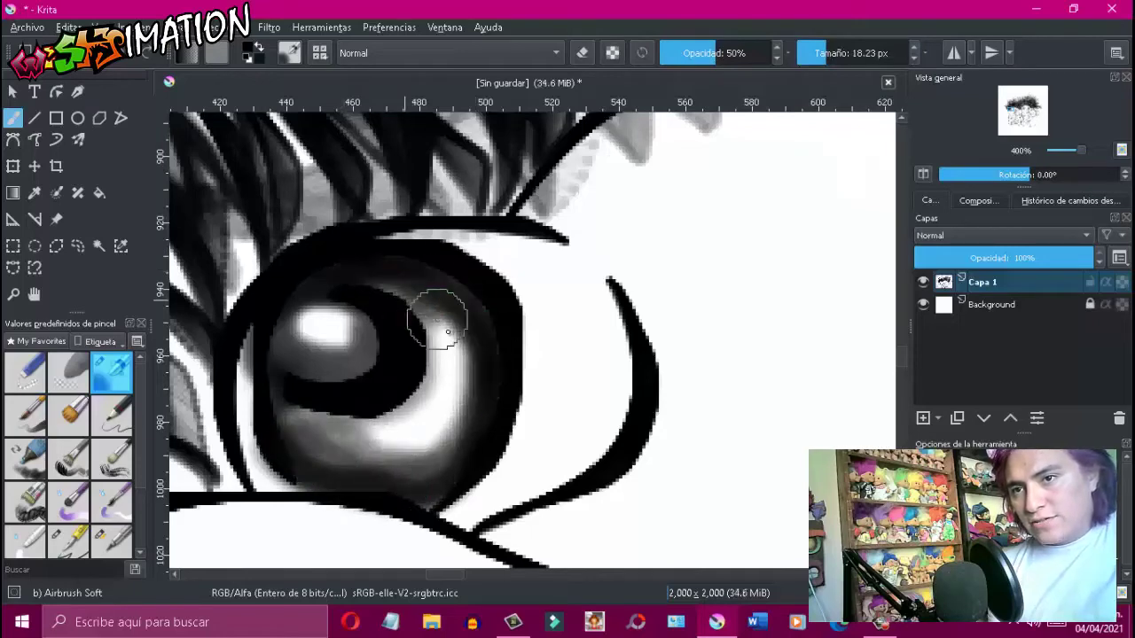
pyautogui.scroll(-2, 448, 333)
pyautogui.moveTo(474, 388); pyautogui.dragTo(493, 459)
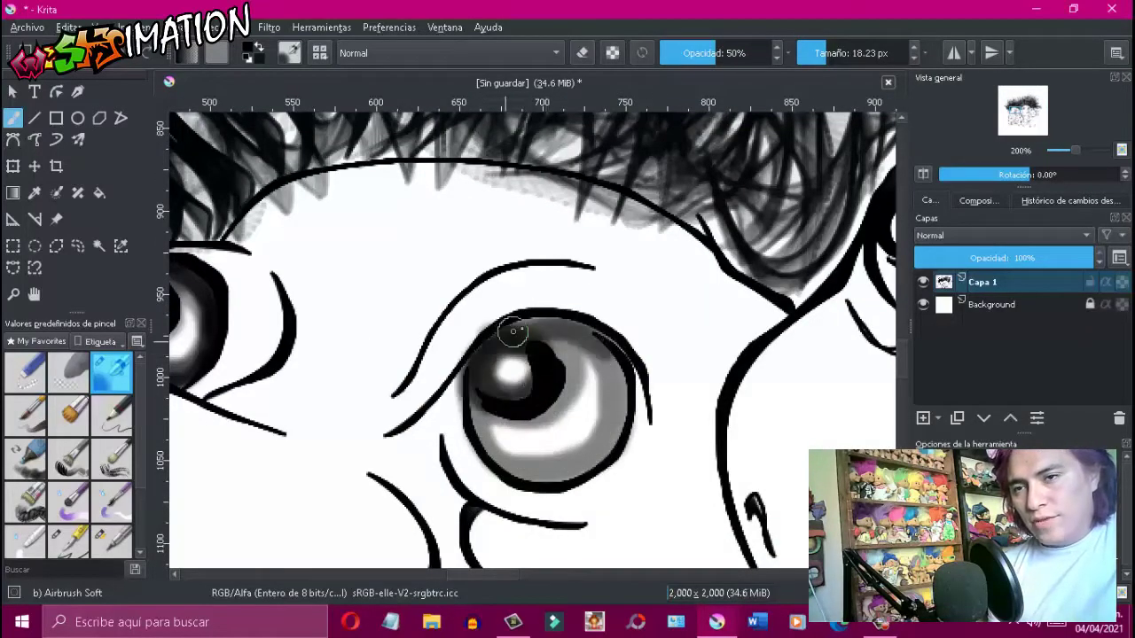
pyautogui.moveTo(513, 331)
pyautogui.mouseDown()
pyautogui.moveTo(464, 413)
pyautogui.moveTo(567, 328)
pyautogui.mouseUp()
pyautogui.scroll(-2, 567, 327)
pyautogui.scroll(3, 597, 344)
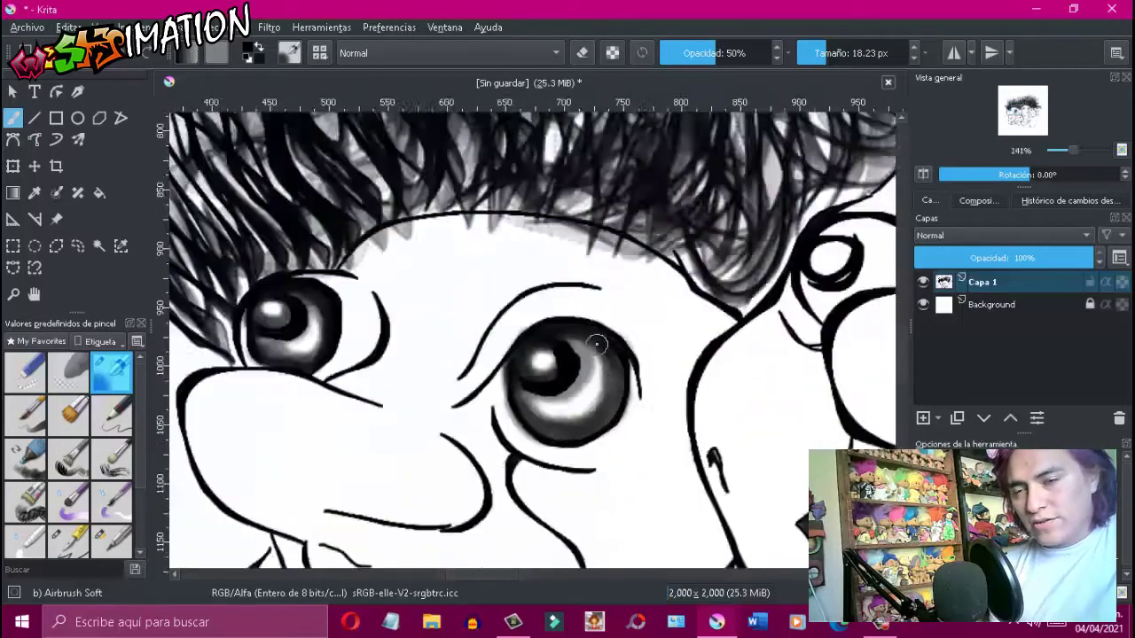
pyautogui.scroll(2, 597, 344)
pyautogui.rightClick(558, 345)
pyautogui.scroll(1, 623, 324)
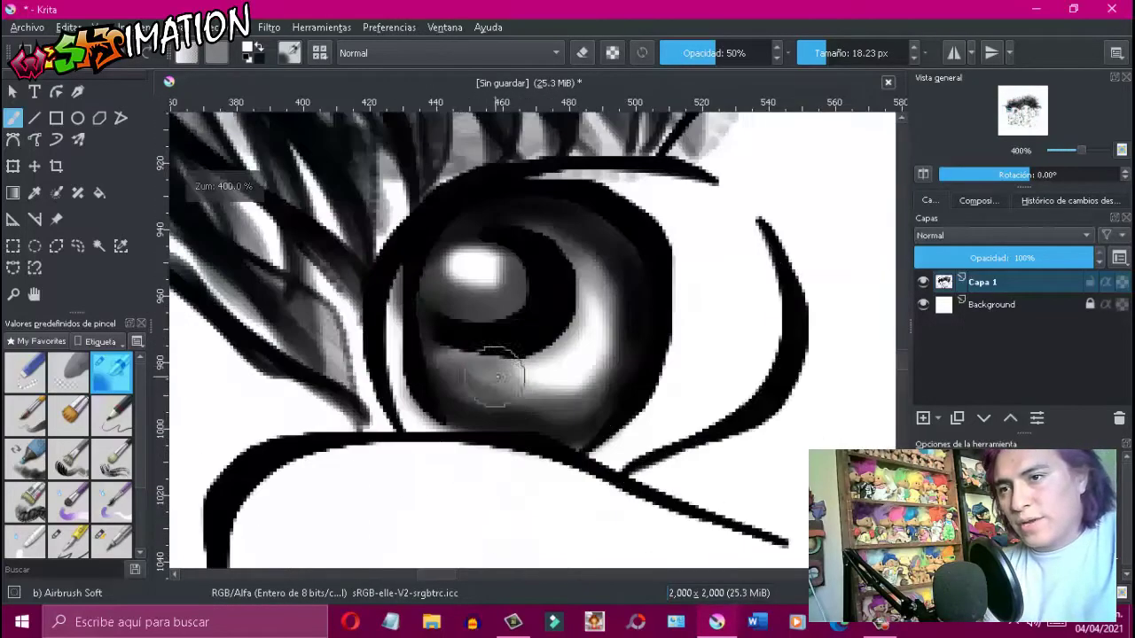
pyautogui.scroll(-1, 497, 377)
pyautogui.scroll(-3, 481, 393)
pyautogui.scroll(-2, 452, 375)
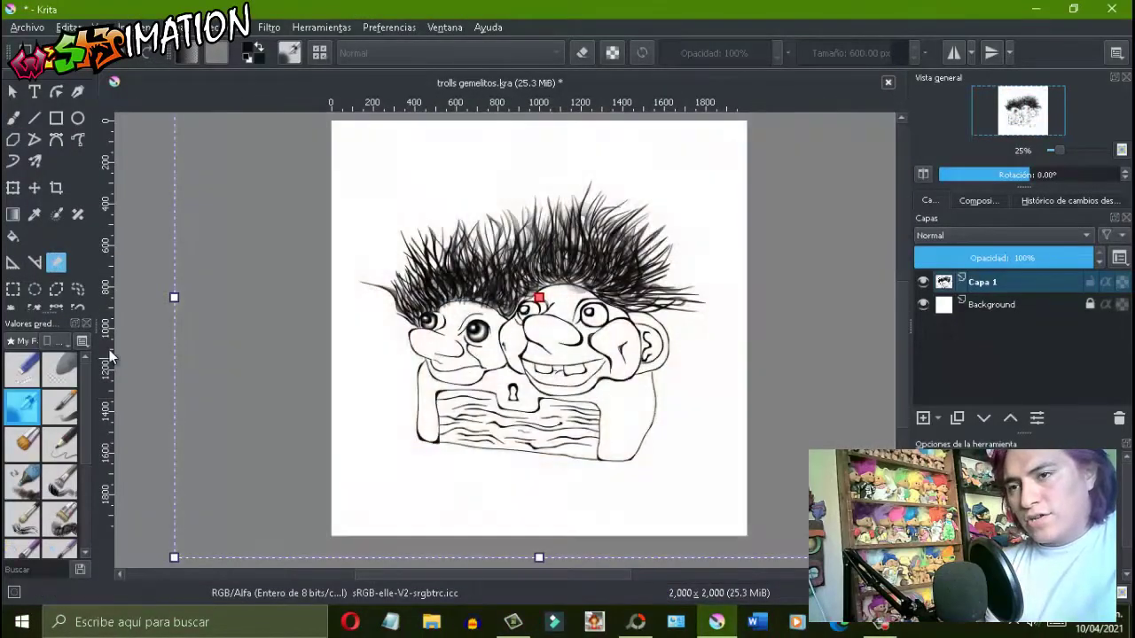
# Resume airbrushing and shade the cheek outline, hairline and under the lower lip.
pyautogui.click(12, 158)
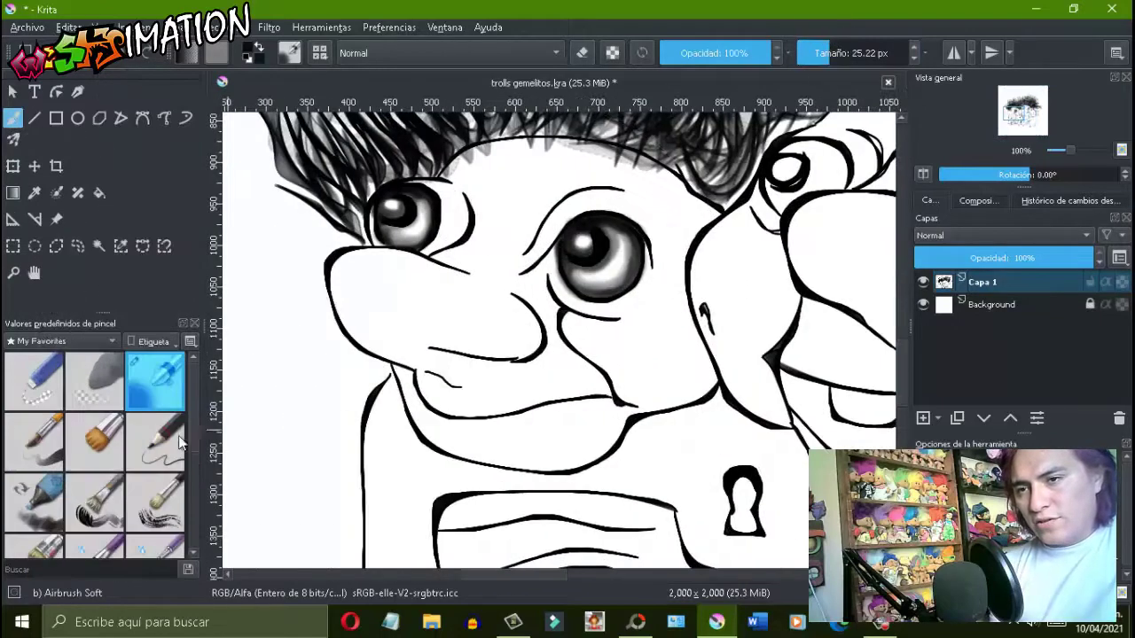
pyautogui.moveTo(93, 429); pyautogui.dragTo(170, 429)
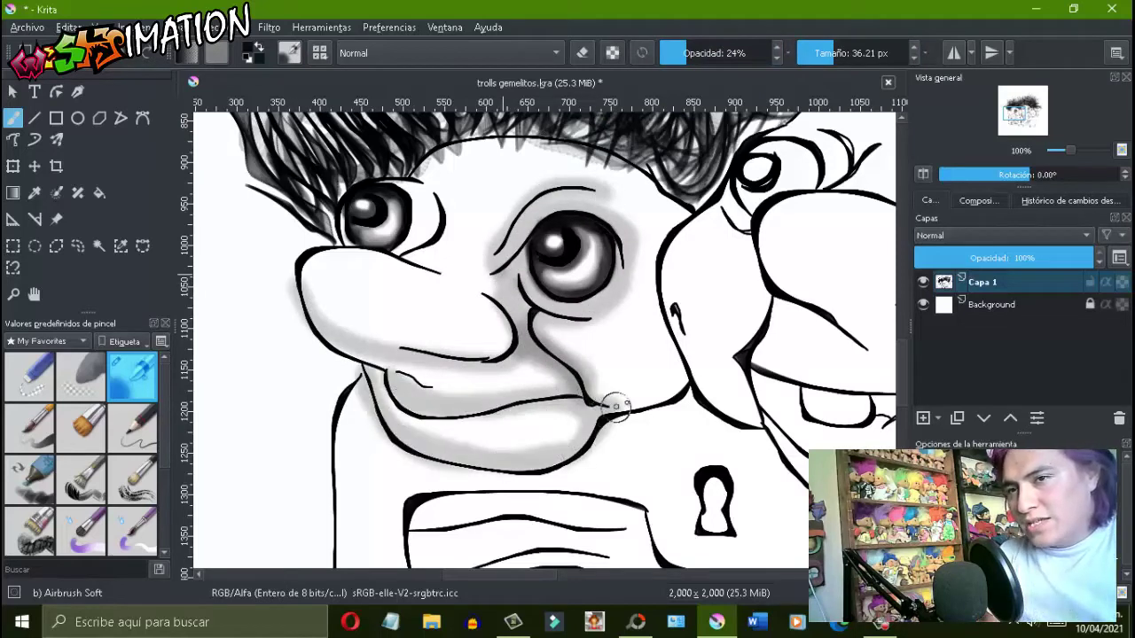
pyautogui.moveTo(687, 229); pyautogui.dragTo(721, 416)
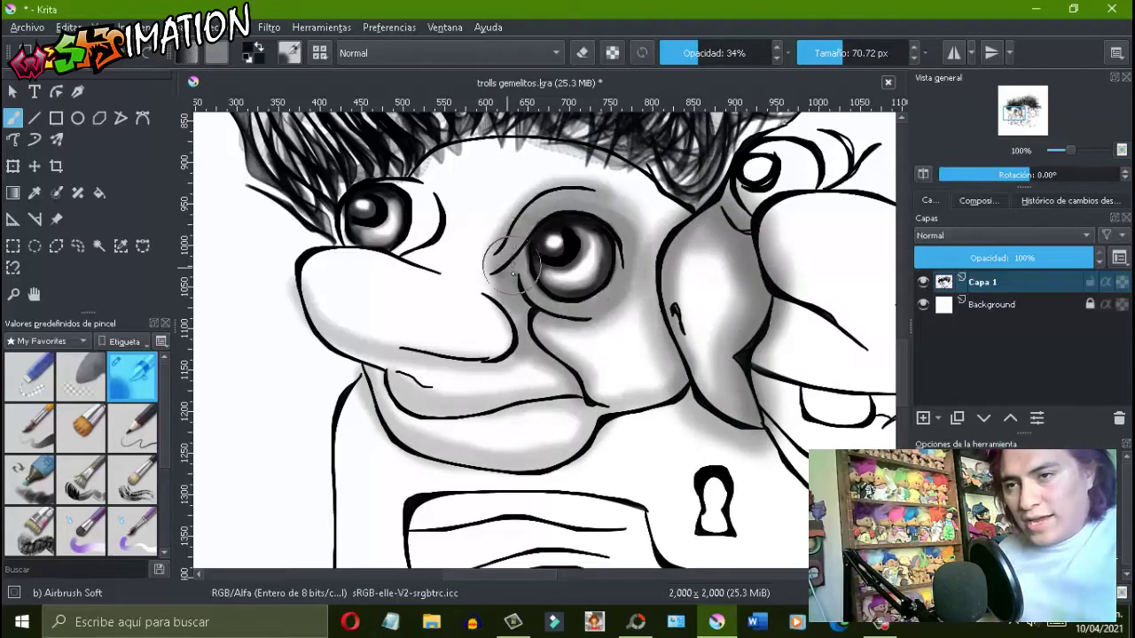
pyautogui.moveTo(475, 139); pyautogui.dragTo(509, 158)
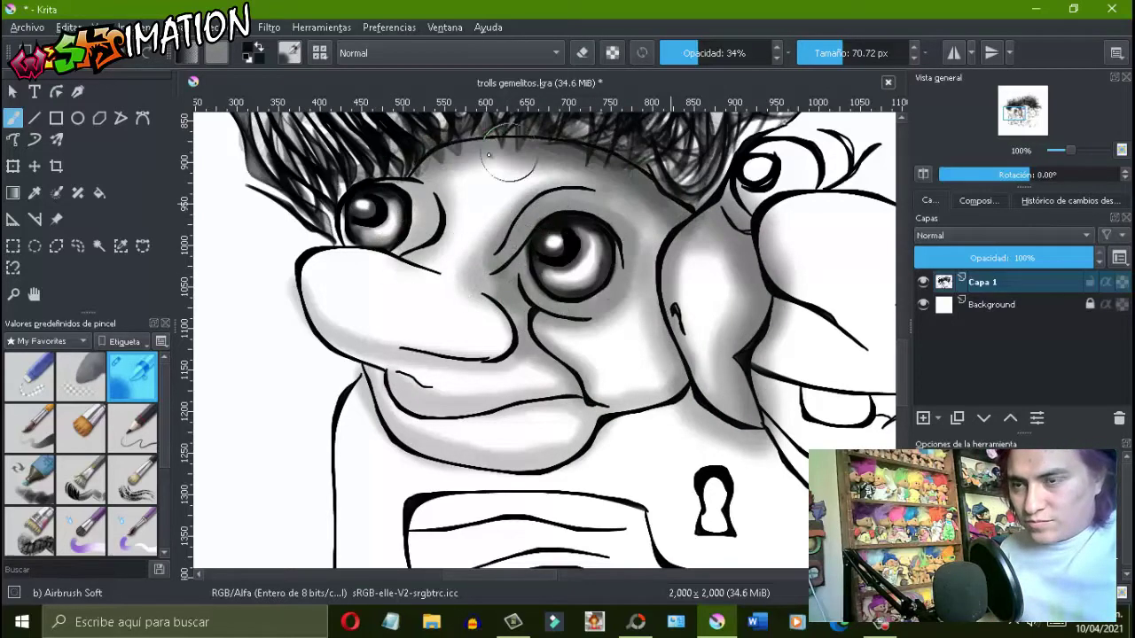
pyautogui.scroll(-3, 462, 132)
pyautogui.moveTo(425, 204); pyautogui.dragTo(621, 266)
# Shade the right troll's jaw, cheek, nose and around the teeth in grey.
pyautogui.scroll(-2, 601, 240)
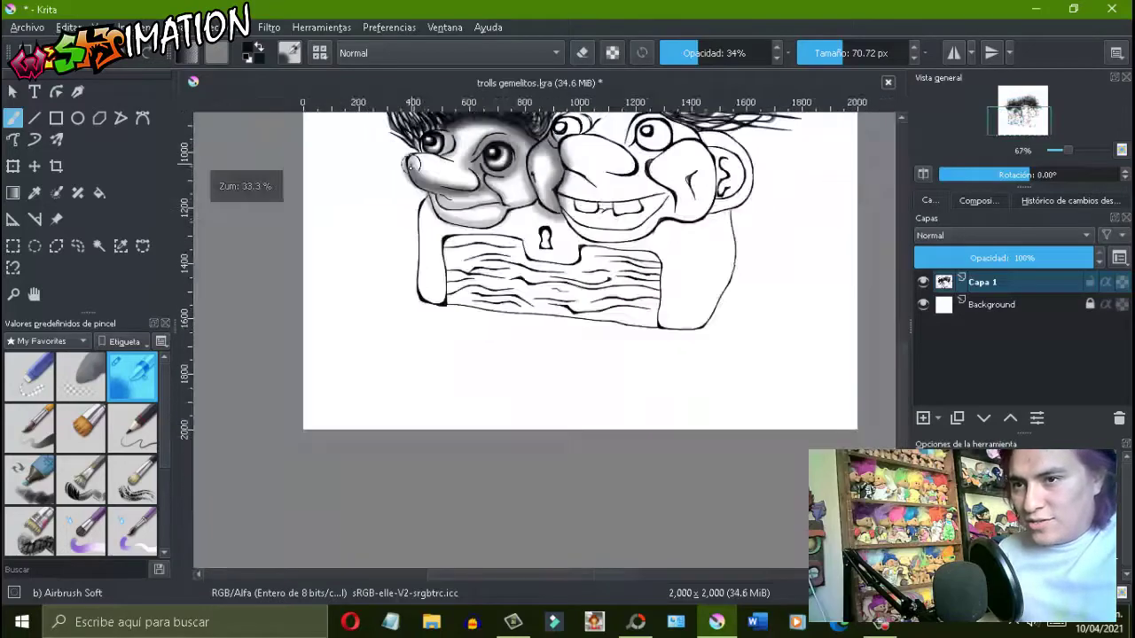
pyautogui.scroll(2, 602, 240)
pyautogui.scroll(-3, 601, 240)
pyautogui.scroll(3, 497, 284)
pyautogui.scroll(-3, 443, 337)
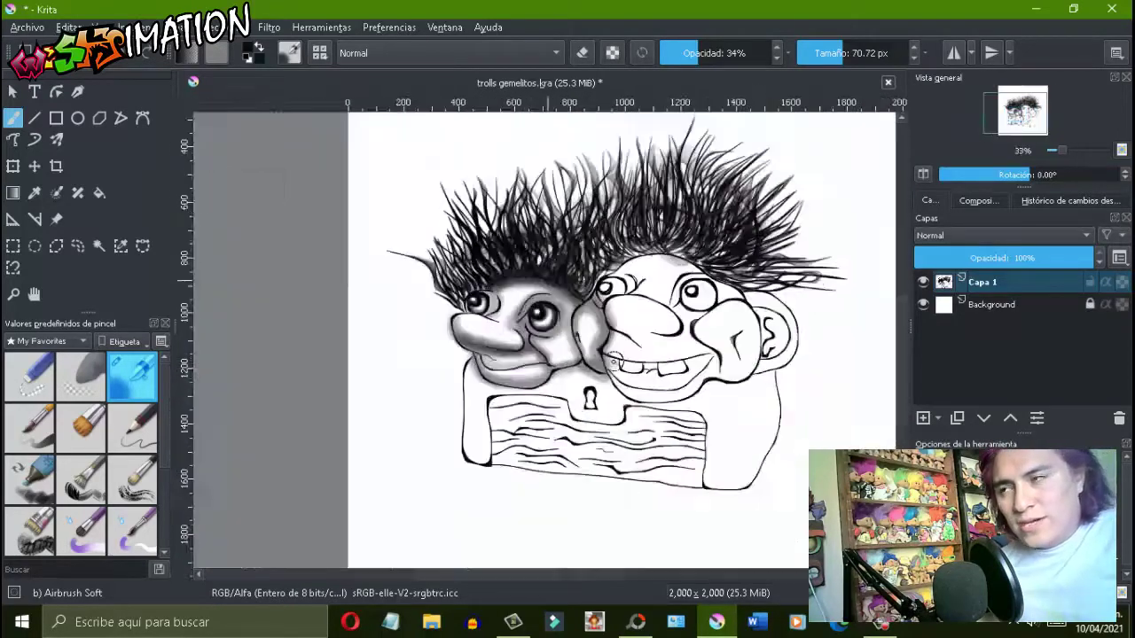
pyautogui.scroll(3, 413, 375)
pyautogui.moveTo(479, 399); pyautogui.dragTo(585, 266)
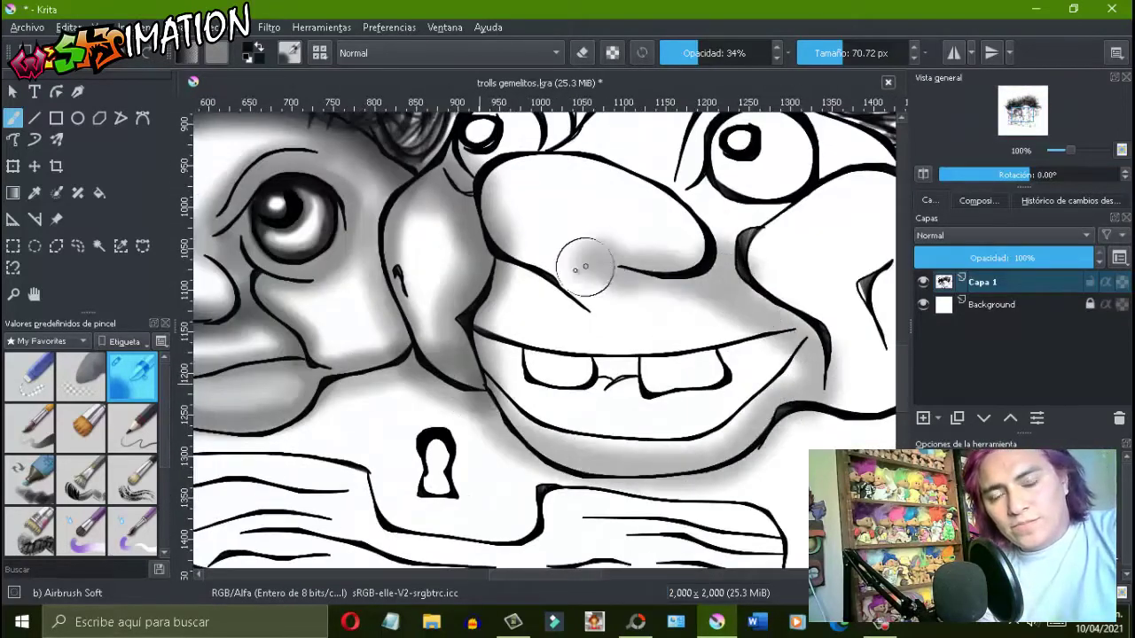
pyautogui.scroll(1, 812, 375)
pyautogui.moveTo(329, 304)
pyautogui.mouseDown()
pyautogui.moveTo(545, 347)
pyautogui.moveTo(772, 329)
pyautogui.moveTo(542, 401)
pyautogui.moveTo(507, 380)
pyautogui.moveTo(836, 304)
pyautogui.mouseUp()
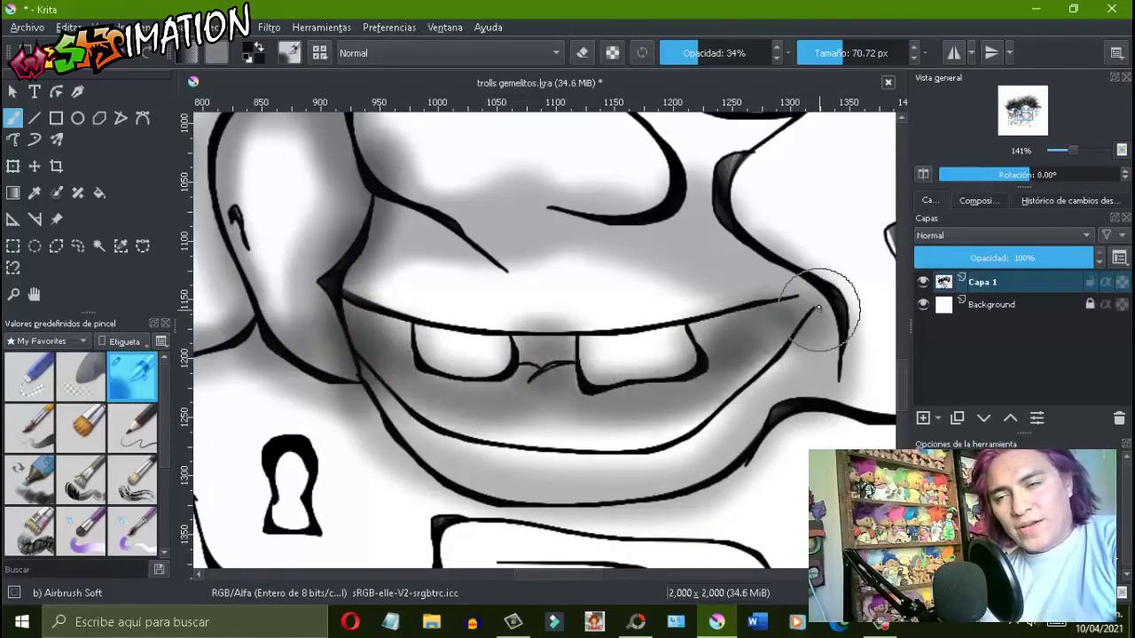
# Add shading around the mouth, under the nose, and on the forehead near the right eye.
pyautogui.scroll(-3, 621, 372)
pyautogui.scroll(3, 532, 417)
pyautogui.moveTo(382, 354); pyautogui.dragTo(526, 454)
pyautogui.scroll(-2, 526, 454)
pyautogui.scroll(2, 558, 425)
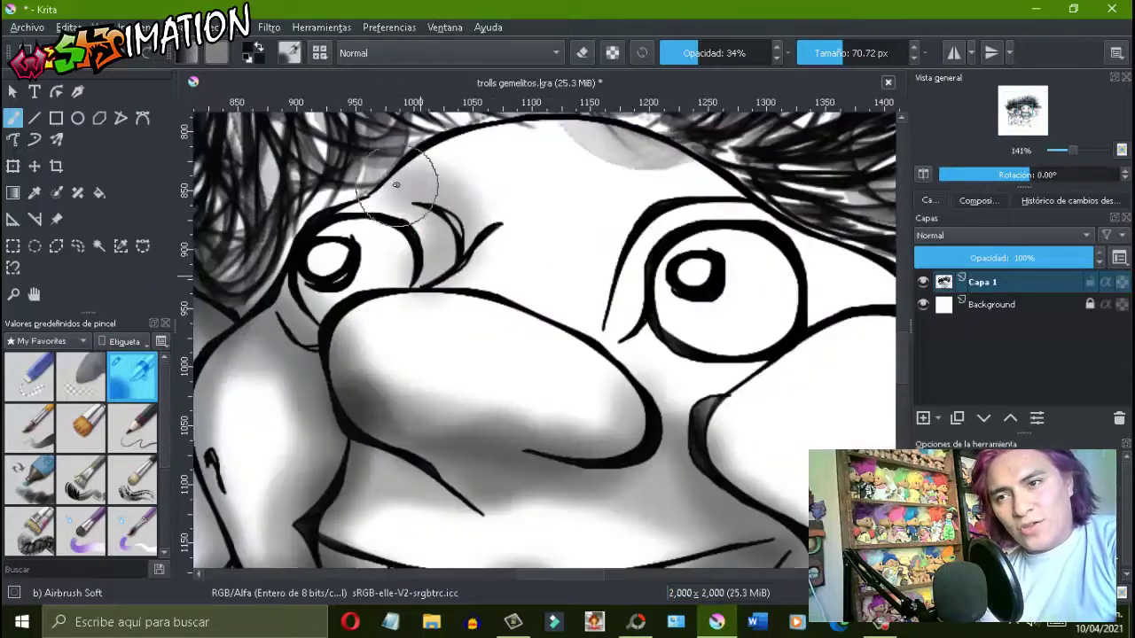
pyautogui.moveTo(390, 173)
pyautogui.mouseDown()
pyautogui.moveTo(688, 128)
pyautogui.moveTo(753, 224)
pyautogui.moveTo(461, 178)
pyautogui.moveTo(588, 298)
pyautogui.mouseUp()
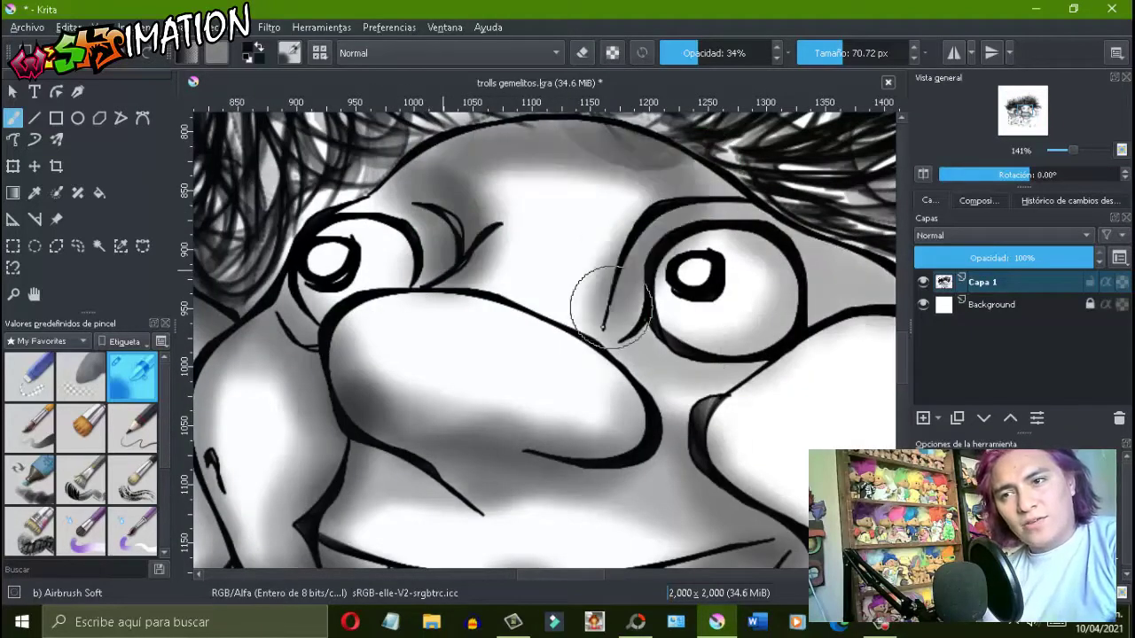
pyautogui.scroll(-2, 588, 299)
pyautogui.scroll(2, 610, 430)
# Deepen the grey shading around the nose.
pyautogui.scroll(-2, 609, 430)
pyautogui.moveTo(538, 329); pyautogui.dragTo(554, 240)
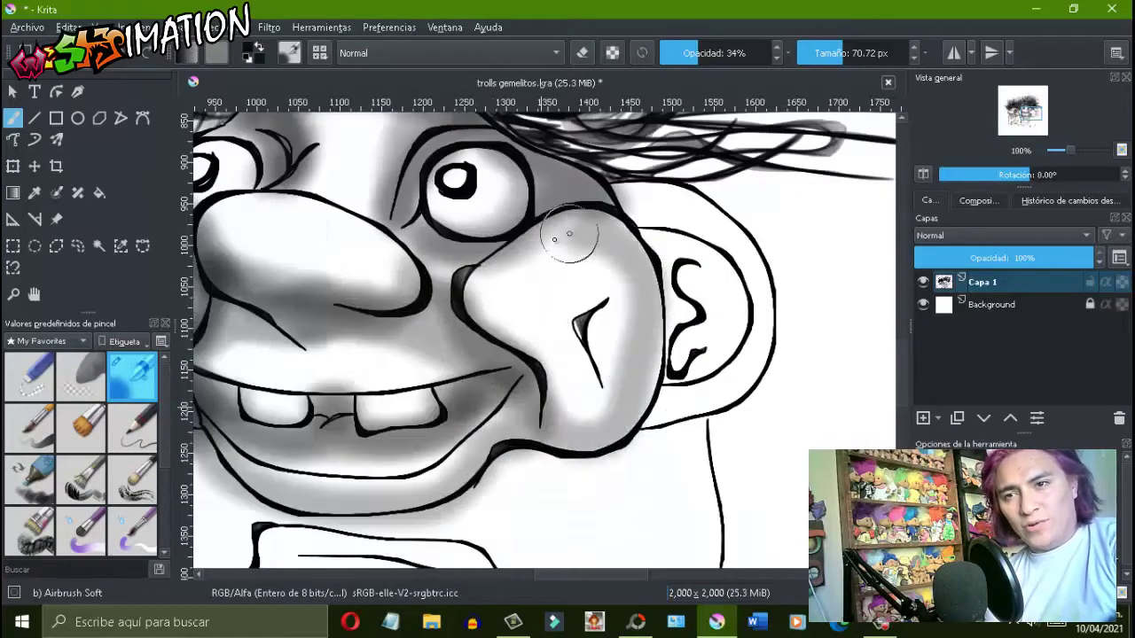
pyautogui.scroll(1, 621, 301)
pyautogui.moveTo(612, 443); pyautogui.dragTo(541, 382)
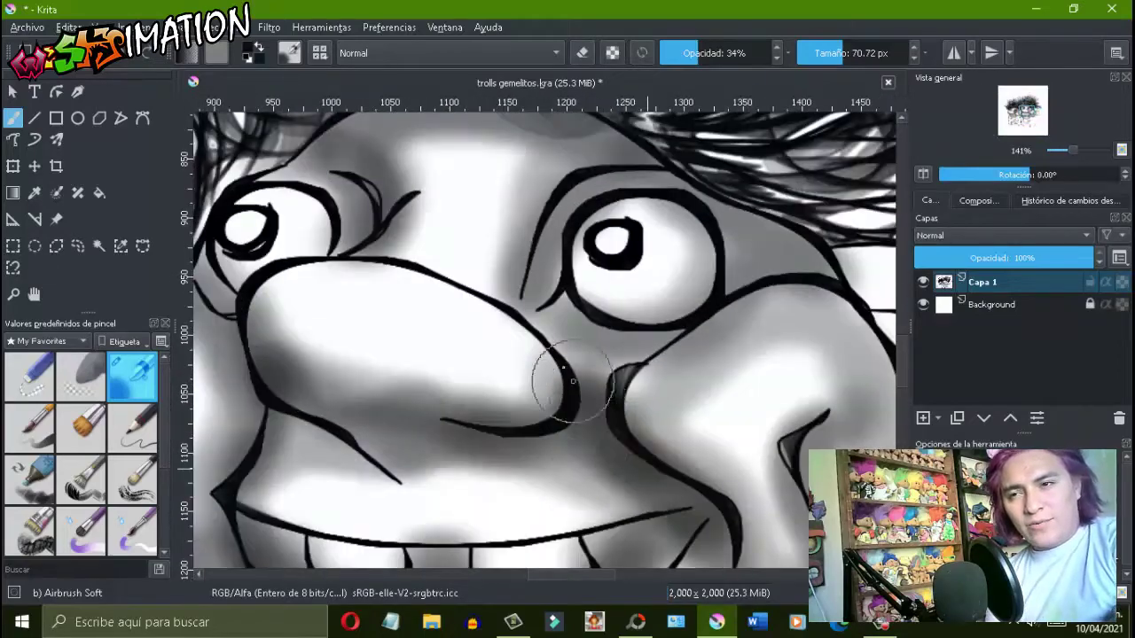
pyautogui.scroll(-1, 435, 266)
pyautogui.scroll(-1, 608, 408)
pyautogui.scroll(-2, 608, 408)
pyautogui.scroll(3, 451, 537)
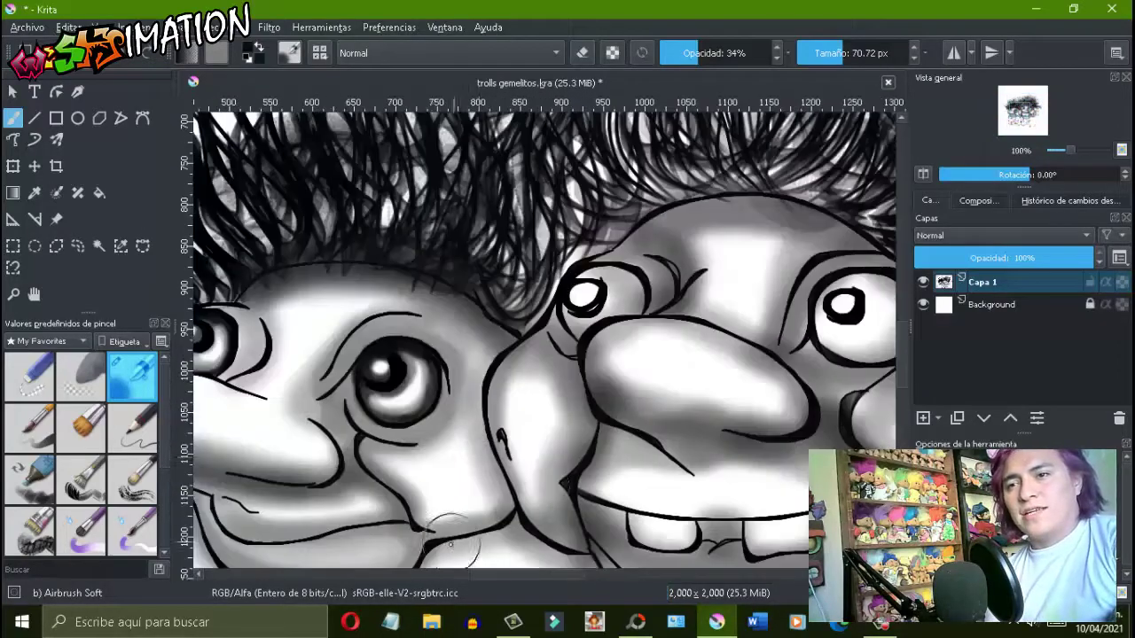
pyautogui.scroll(-1, 520, 377)
# Airbrush grey shading around the right troll's mouth and ear.
pyautogui.scroll(-2, 672, 314)
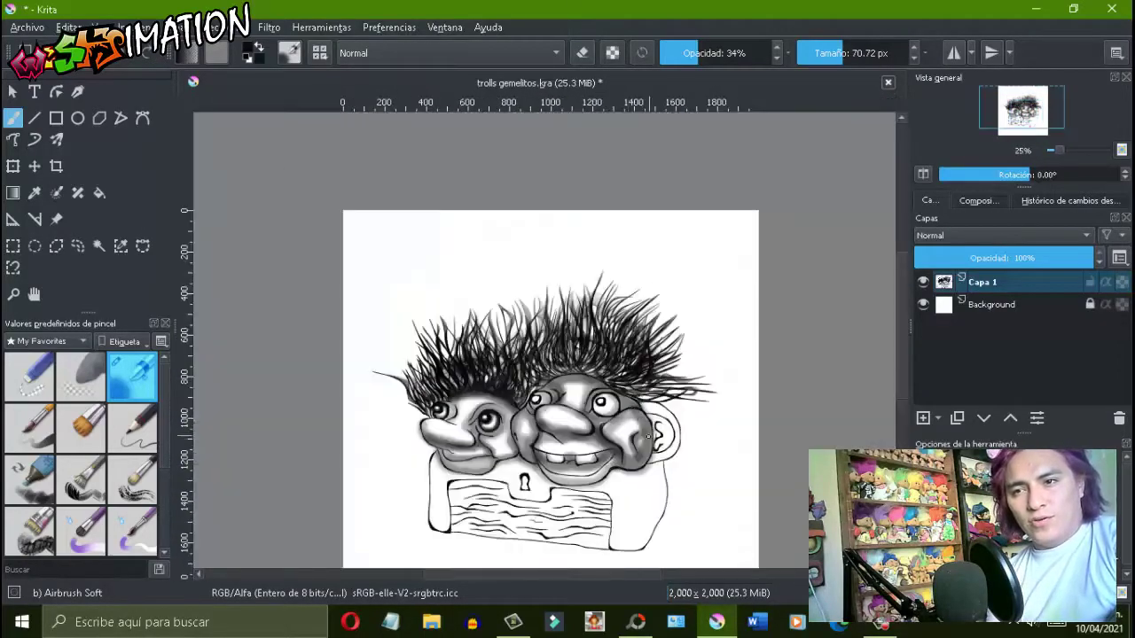
pyautogui.scroll(4, 550, 399)
pyautogui.moveTo(426, 532)
pyautogui.mouseDown()
pyautogui.moveTo(656, 506)
pyautogui.moveTo(843, 399)
pyautogui.moveTo(219, 444)
pyautogui.mouseUp()
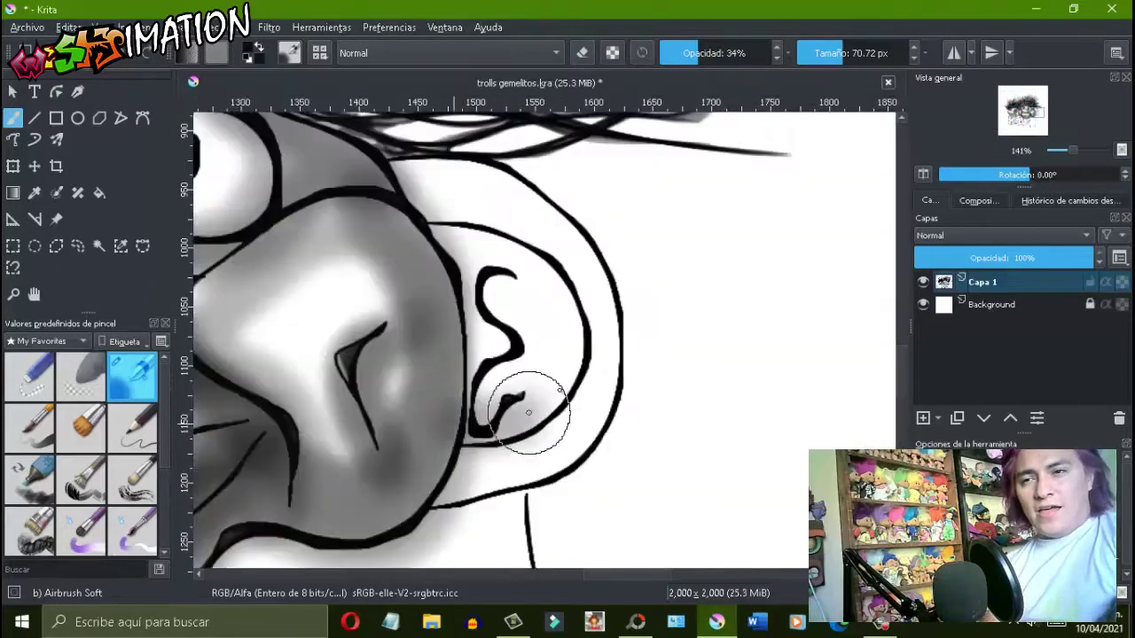
pyautogui.moveTo(532, 405)
pyautogui.mouseDown()
pyautogui.moveTo(520, 367)
pyautogui.moveTo(519, 248)
pyautogui.moveTo(545, 458)
pyautogui.moveTo(550, 266)
pyautogui.mouseUp()
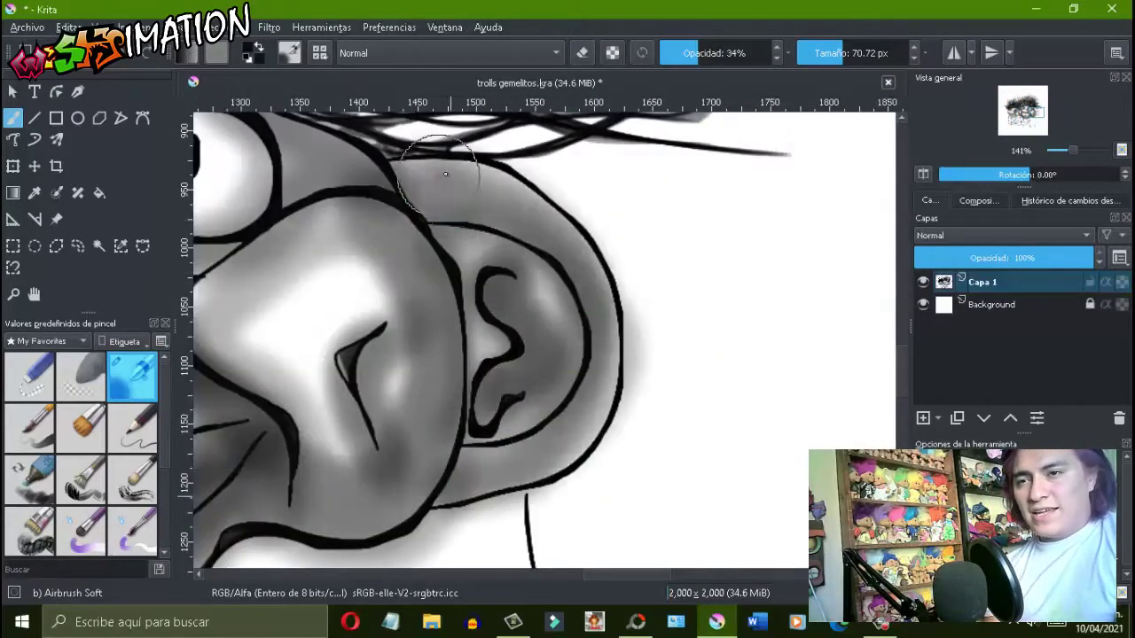
pyautogui.scroll(-4, 593, 280)
# At 26% opacity and 31.5 px, shade the ear's outer contour and below the inner ear.
pyautogui.moveTo(693, 54); pyautogui.dragTo(687, 53)
pyautogui.scroll(5, 629, 290)
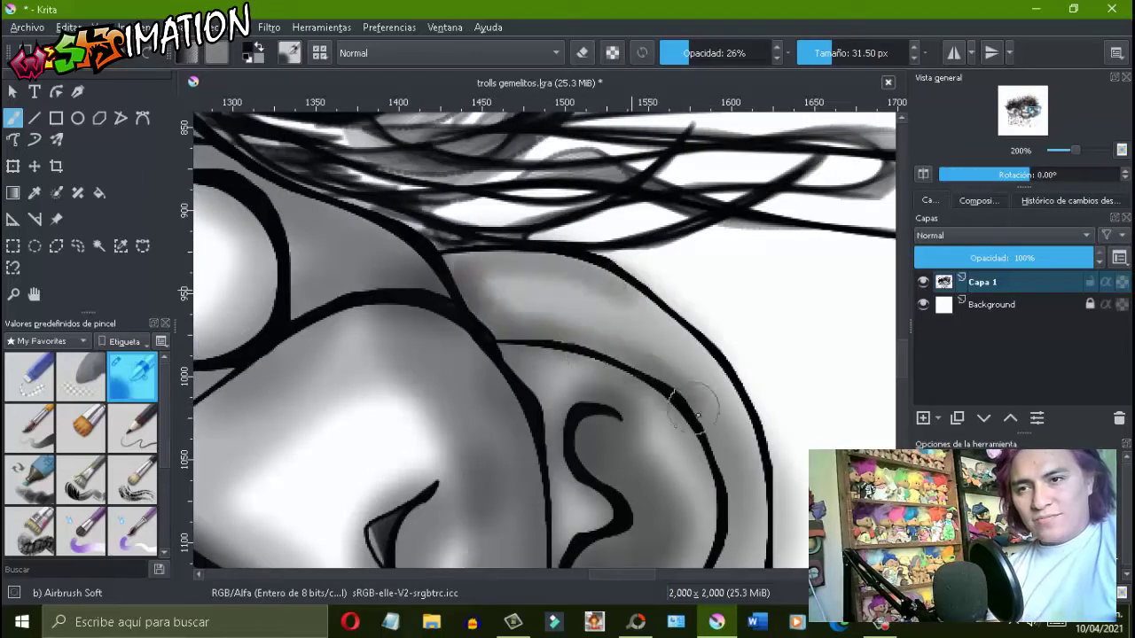
pyautogui.moveTo(698, 417); pyautogui.dragTo(752, 429)
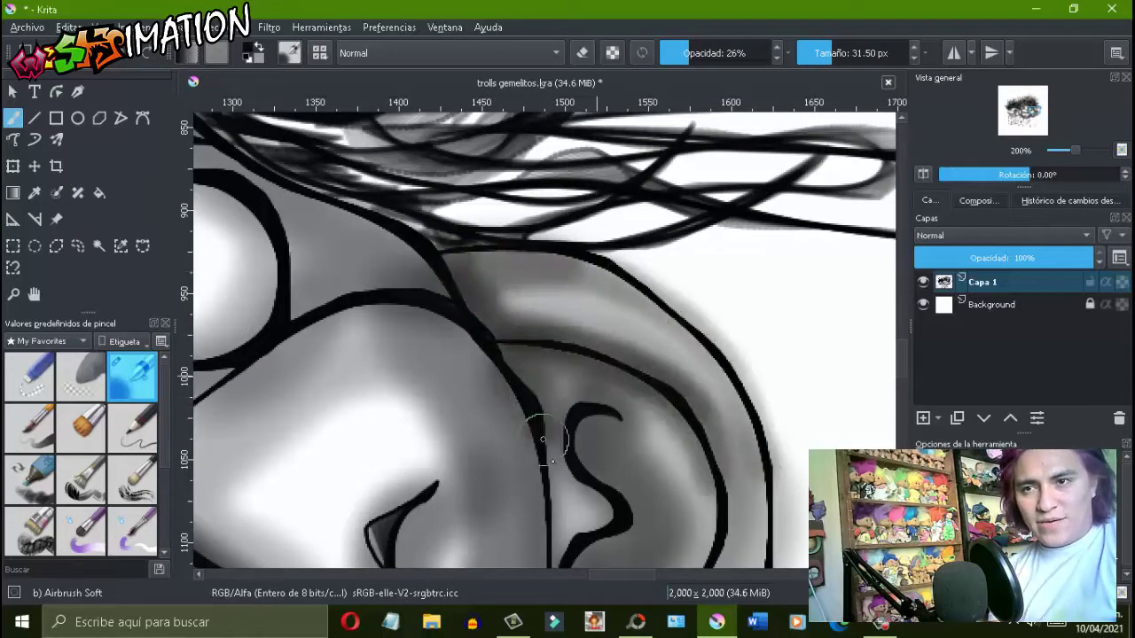
pyautogui.scroll(-2, 542, 439)
pyautogui.scroll(1, 568, 416)
pyautogui.moveTo(532, 478)
pyautogui.mouseDown()
pyautogui.moveTo(736, 372)
pyautogui.moveTo(703, 416)
pyautogui.mouseUp()
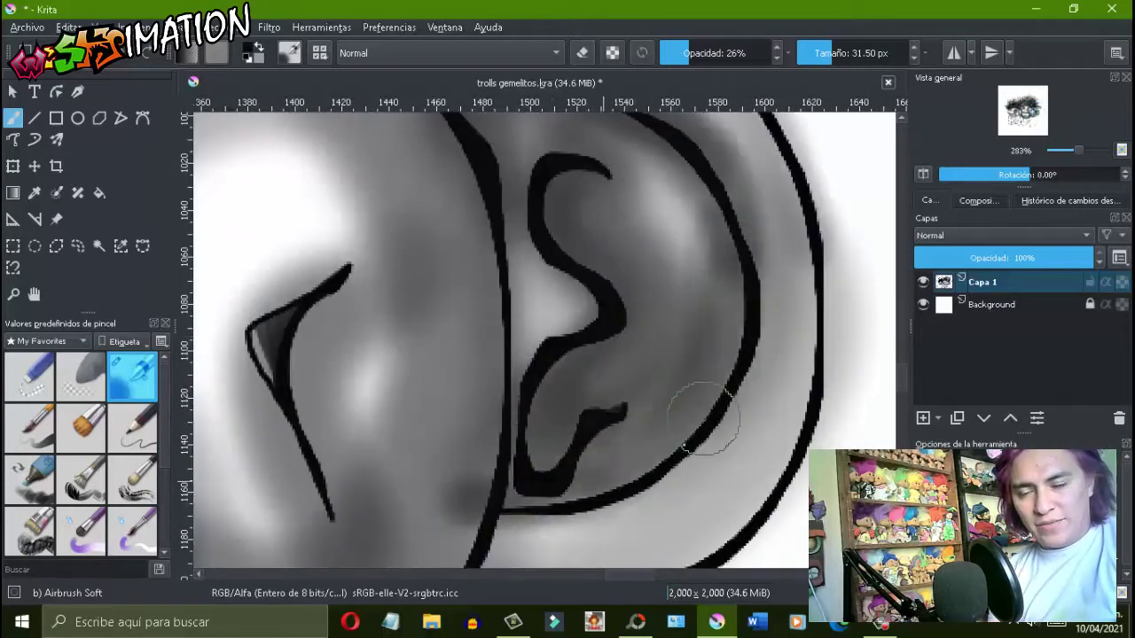
pyautogui.scroll(-2, 705, 416)
pyautogui.moveTo(506, 469)
pyautogui.mouseDown()
pyautogui.moveTo(621, 393)
pyautogui.moveTo(494, 468)
pyautogui.moveTo(687, 350)
pyautogui.mouseUp()
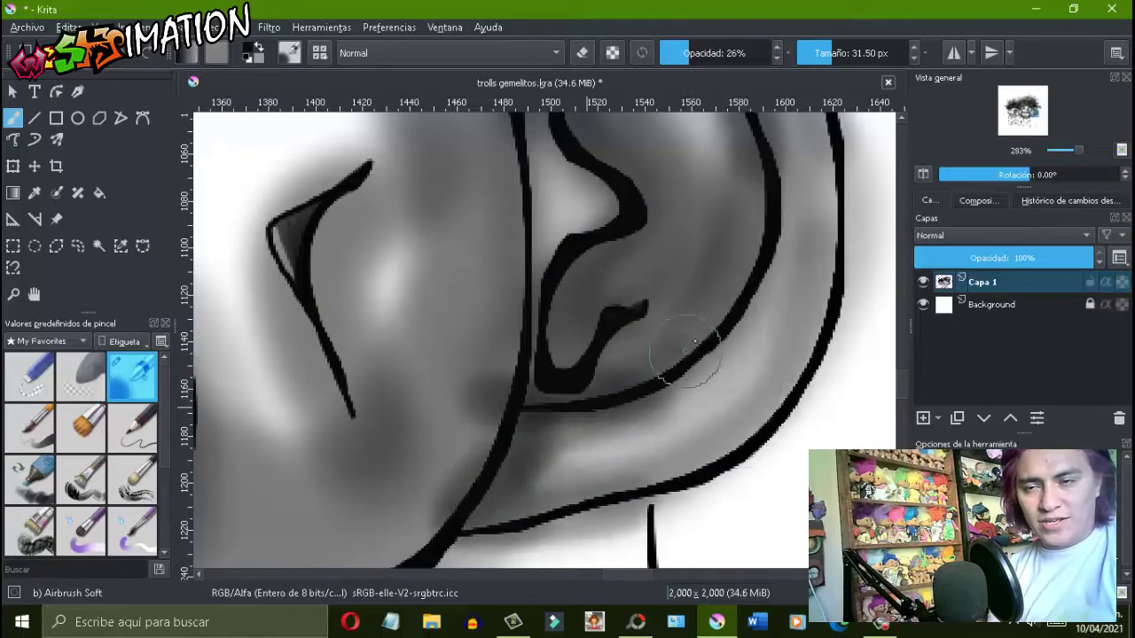
pyautogui.scroll(-5, 694, 341)
pyautogui.scroll(4, 496, 426)
# Add soft shading strokes around and beside the right troll's eye.
pyautogui.moveTo(567, 355); pyautogui.dragTo(621, 284)
pyautogui.scroll(-4, 770, 151)
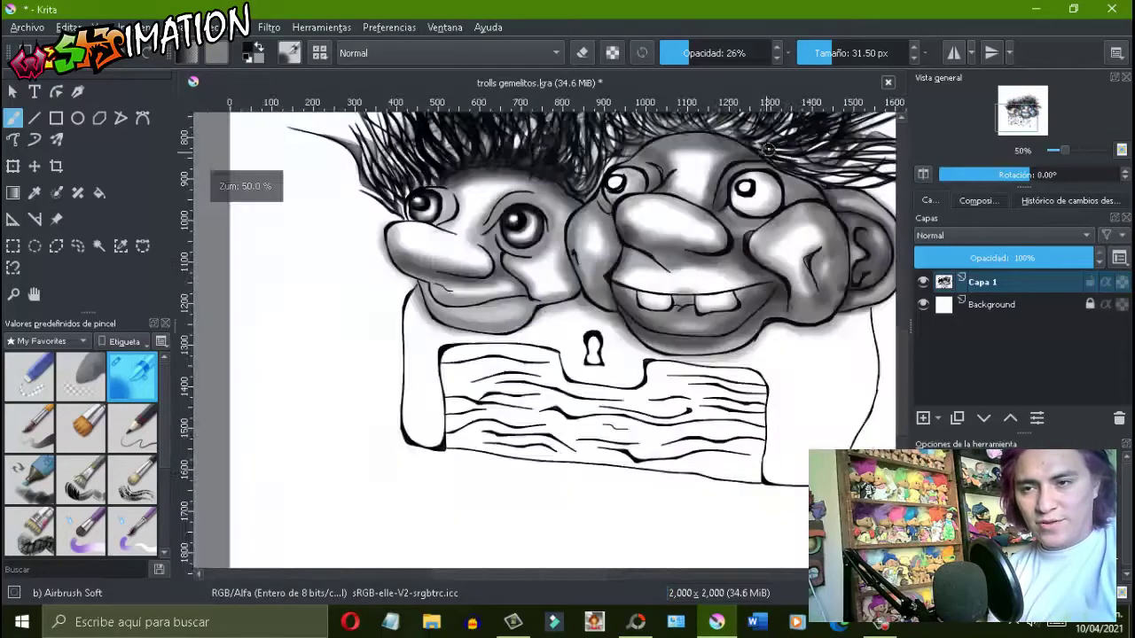
pyautogui.scroll(5, 770, 151)
pyautogui.moveTo(550, 443)
pyautogui.mouseDown()
pyautogui.moveTo(329, 342)
pyautogui.moveTo(600, 393)
pyautogui.mouseUp()
pyautogui.moveTo(639, 337)
pyautogui.mouseDown()
pyautogui.moveTo(623, 175)
pyautogui.moveTo(621, 230)
pyautogui.mouseUp()
pyautogui.moveTo(496, 293); pyautogui.dragTo(621, 292)
pyautogui.scroll(-4, 533, 337)
# Shade around the left troll's eye with a smaller, more opaque airbrush.
pyautogui.scroll(4, 539, 193)
pyautogui.moveTo(506, 230); pyautogui.dragTo(539, 193)
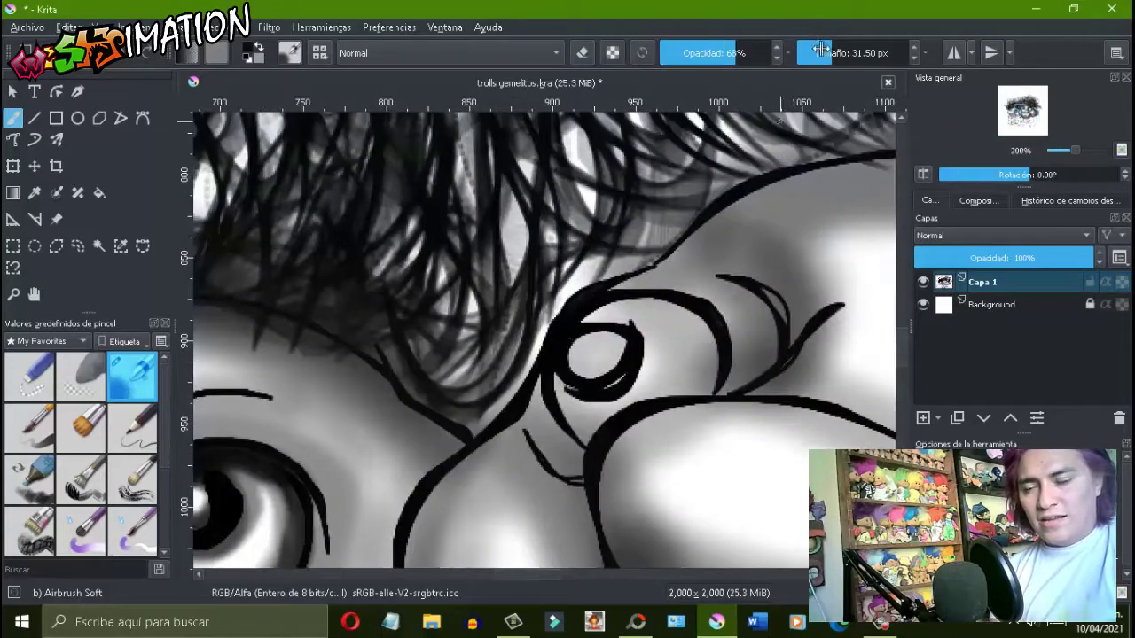
pyautogui.scroll(3, 530, 339)
pyautogui.moveTo(674, 293); pyautogui.dragTo(531, 339)
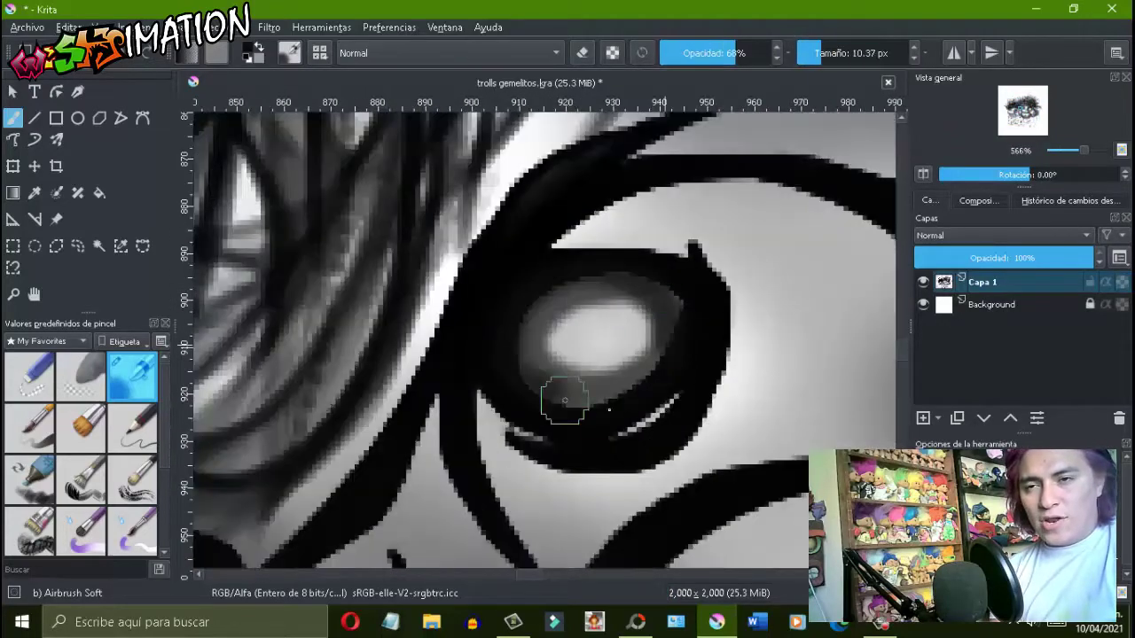
pyautogui.scroll(-2, 662, 425)
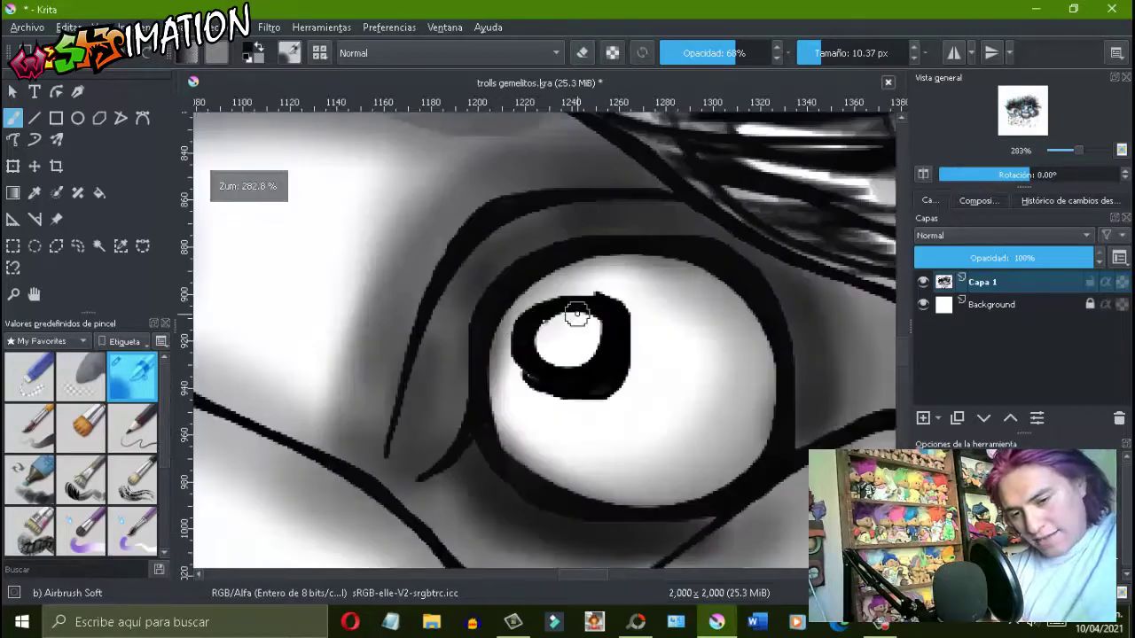
pyautogui.scroll(-2, 578, 310)
pyautogui.scroll(4, 582, 329)
pyautogui.scroll(1, 405, 210)
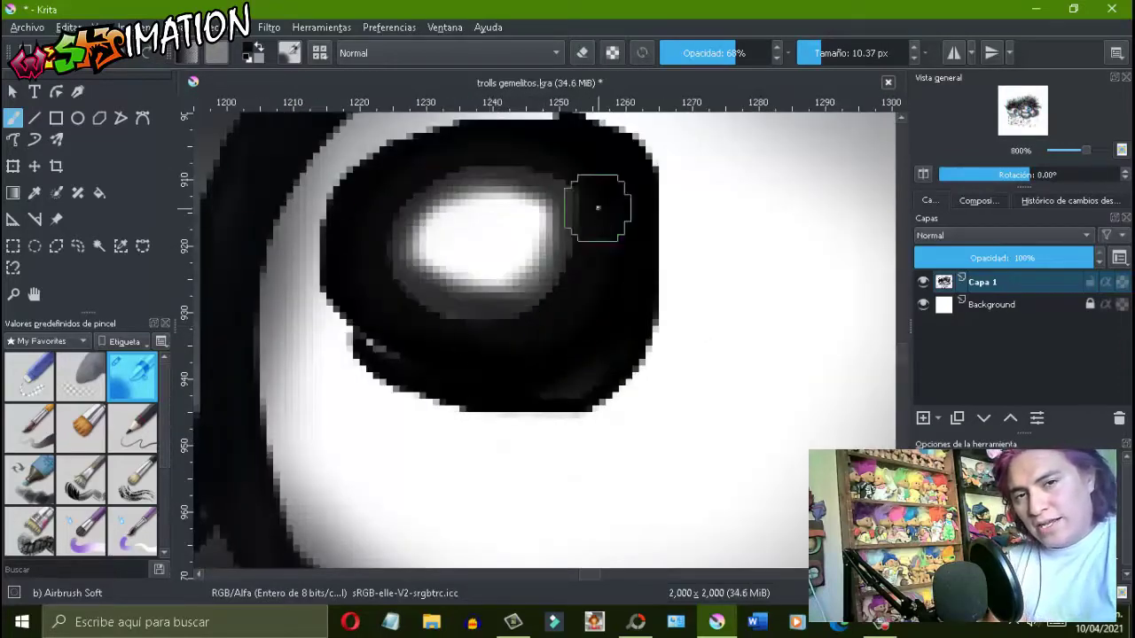
pyautogui.scroll(-5, 597, 208)
pyautogui.scroll(4, 465, 225)
pyautogui.scroll(-4, 461, 266)
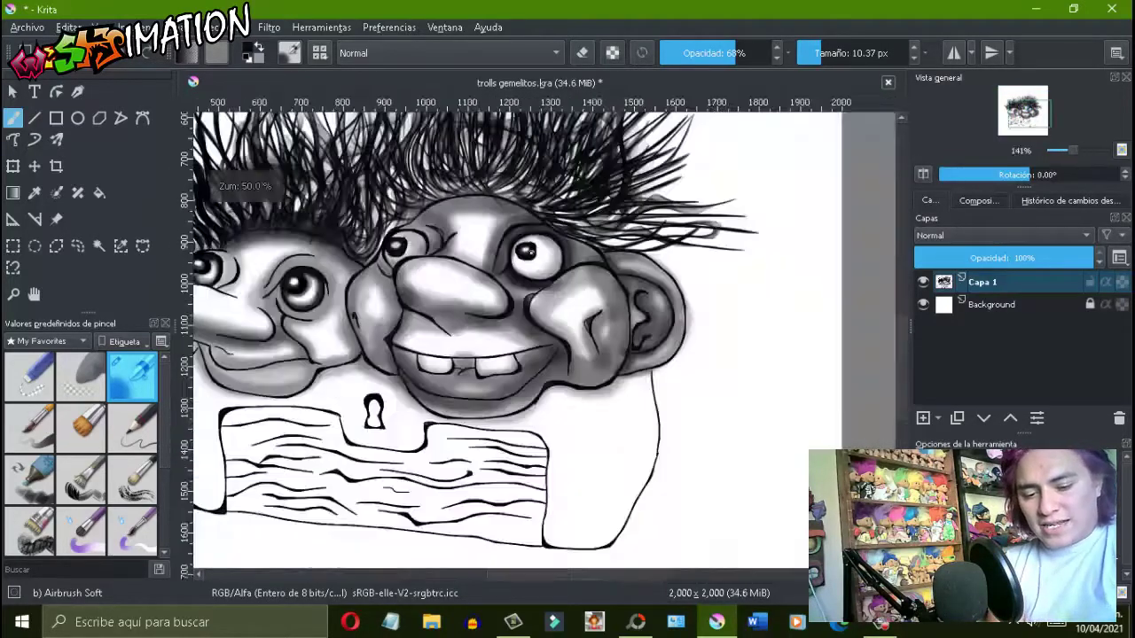
pyautogui.scroll(3, 550, 257)
# At slightly lower opacity, shade the eye white along its top and darken its right edge.
pyautogui.click(755, 53)
pyautogui.moveTo(464, 228); pyautogui.dragTo(717, 480)
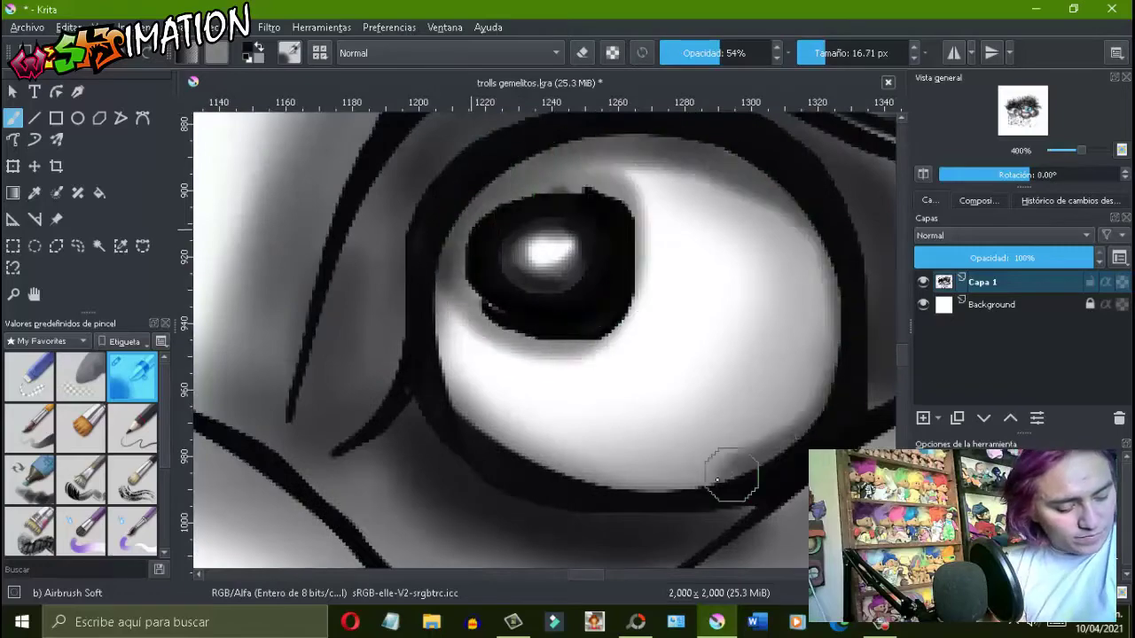
pyautogui.moveTo(709, 146); pyautogui.dragTo(781, 458)
pyautogui.scroll(1, 780, 458)
pyautogui.scroll(-1, 798, 347)
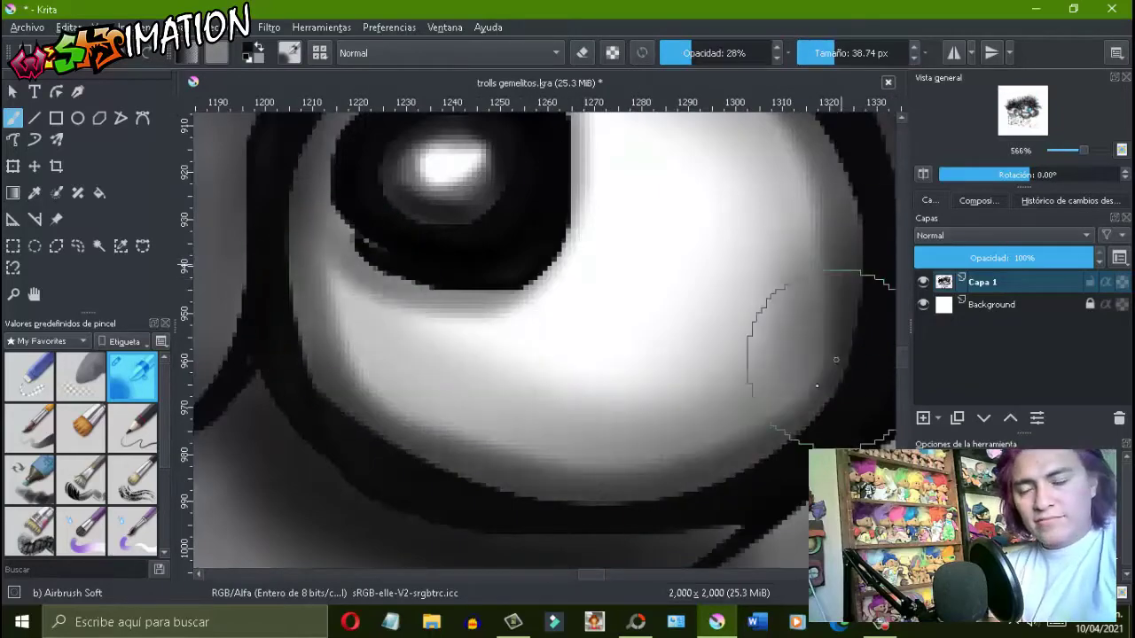
pyautogui.scroll(-2, 621, 319)
pyautogui.scroll(1, 507, 299)
pyautogui.scroll(-1, 754, 317)
pyautogui.scroll(3, 755, 317)
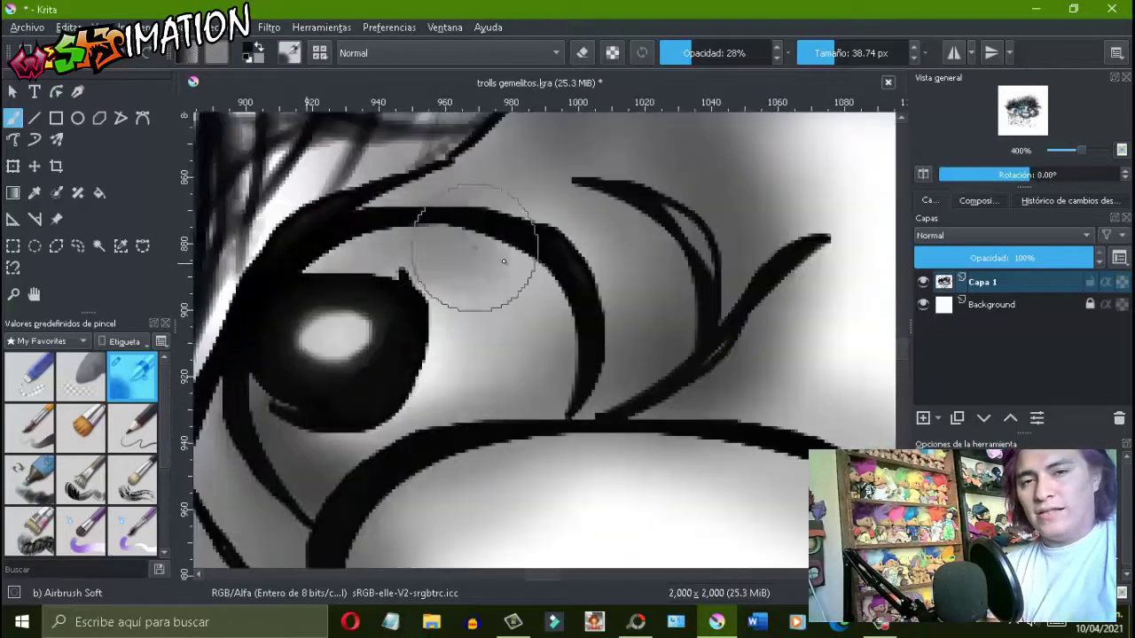
pyautogui.scroll(-3, 284, 265)
pyautogui.scroll(4, 498, 285)
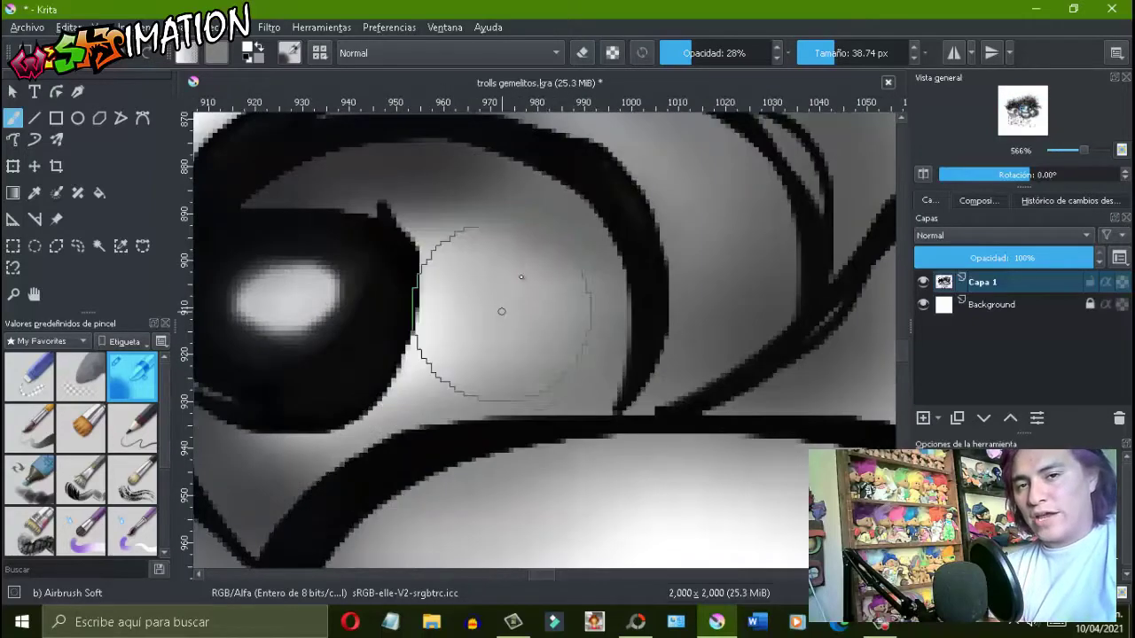
pyautogui.scroll(-2, 550, 328)
pyautogui.scroll(2, 419, 331)
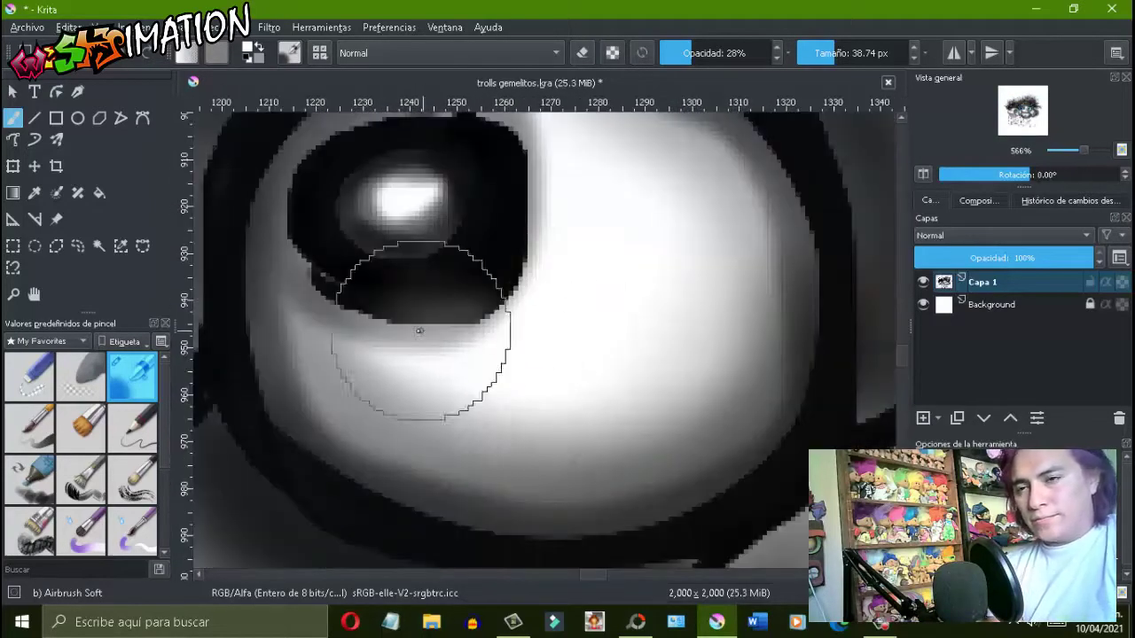
pyautogui.scroll(-2, 734, 326)
pyautogui.scroll(3, 750, 400)
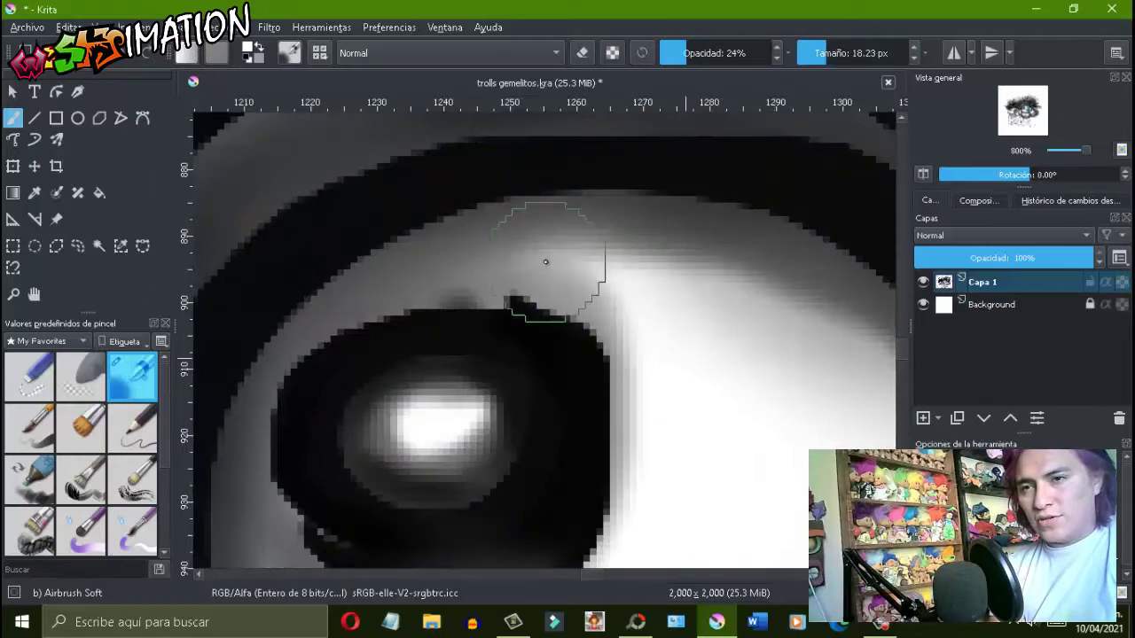
pyautogui.scroll(-3, 717, 268)
pyautogui.scroll(-2, 621, 311)
# Select the Texture Spines brush from the Textures preset group.
pyautogui.scroll(1, 532, 319)
pyautogui.click(47, 340)
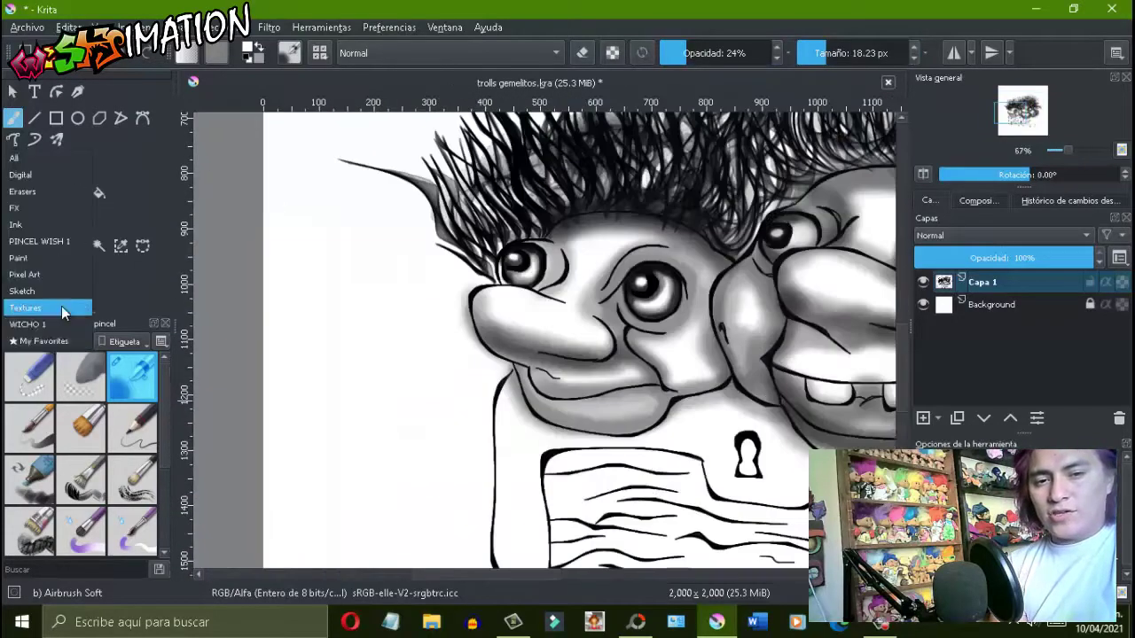
pyautogui.click(35, 299)
pyautogui.click(132, 532)
# Paint crackle texture over the trolls' noses and cheeks.
pyautogui.hscroll(3, 534, 316)
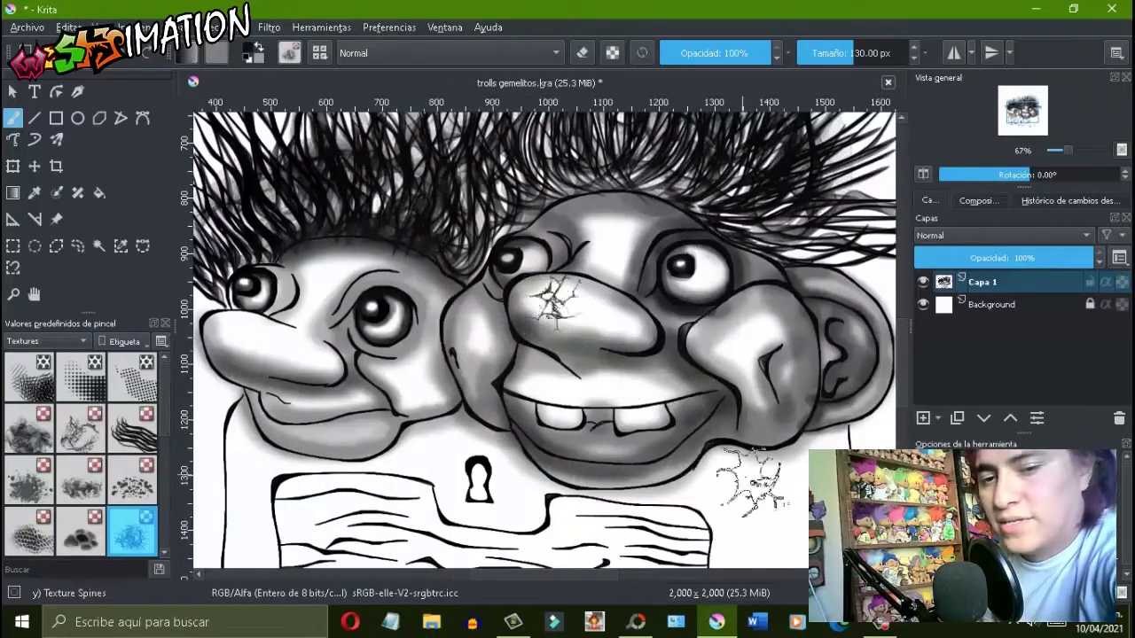
pyautogui.scroll(2, 527, 284)
pyautogui.moveTo(523, 275); pyautogui.dragTo(657, 337)
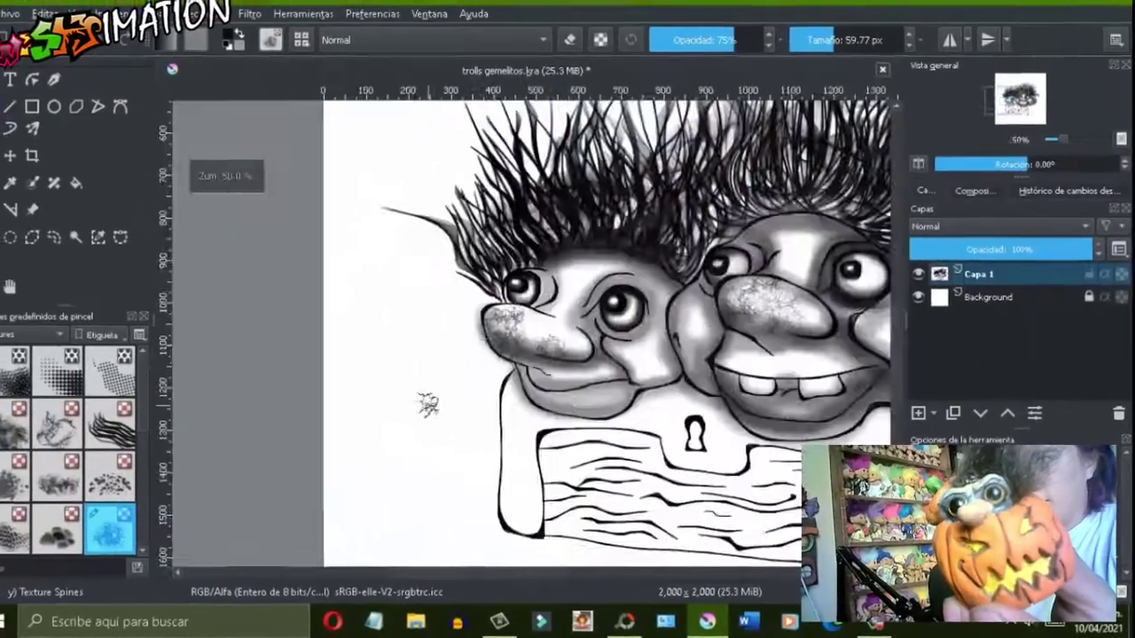
pyautogui.scroll(3, 687, 404)
pyautogui.scroll(-1, 678, 386)
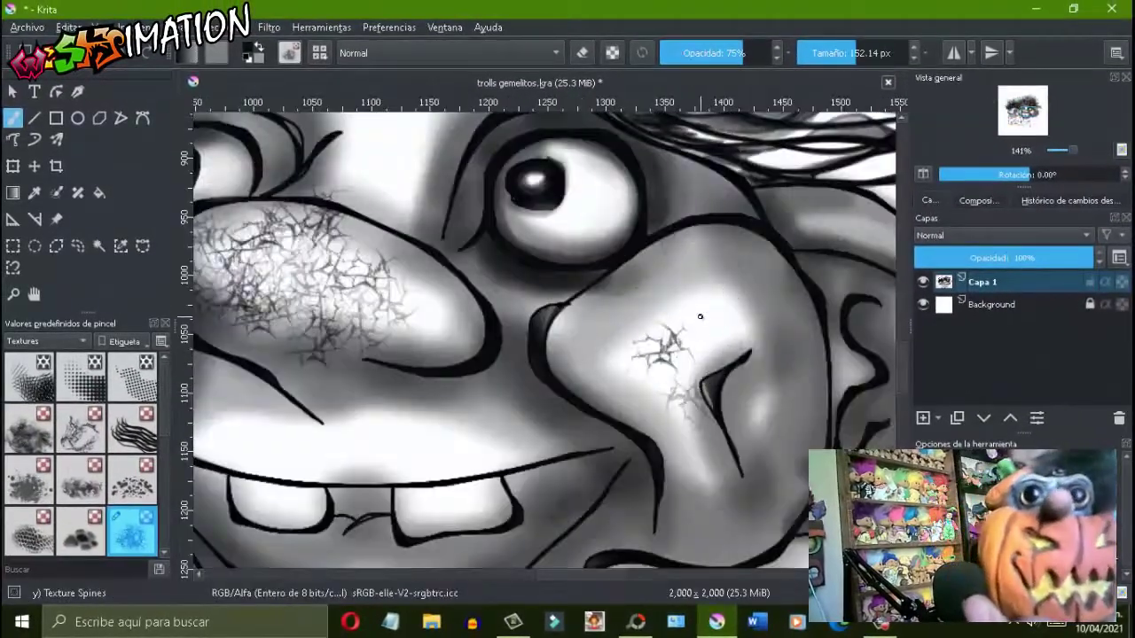
pyautogui.scroll(-3, 700, 317)
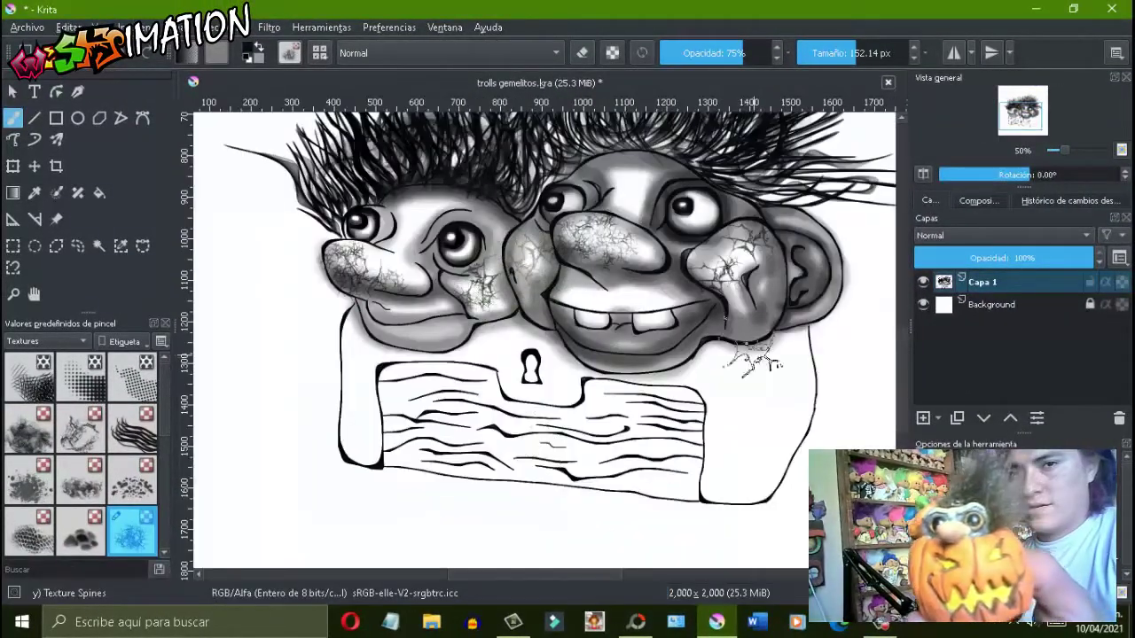
pyautogui.scroll(-1, 546, 337)
# Pick the Airbrush Soft brush from the My Favorites group.
pyautogui.scroll(3, 621, 355)
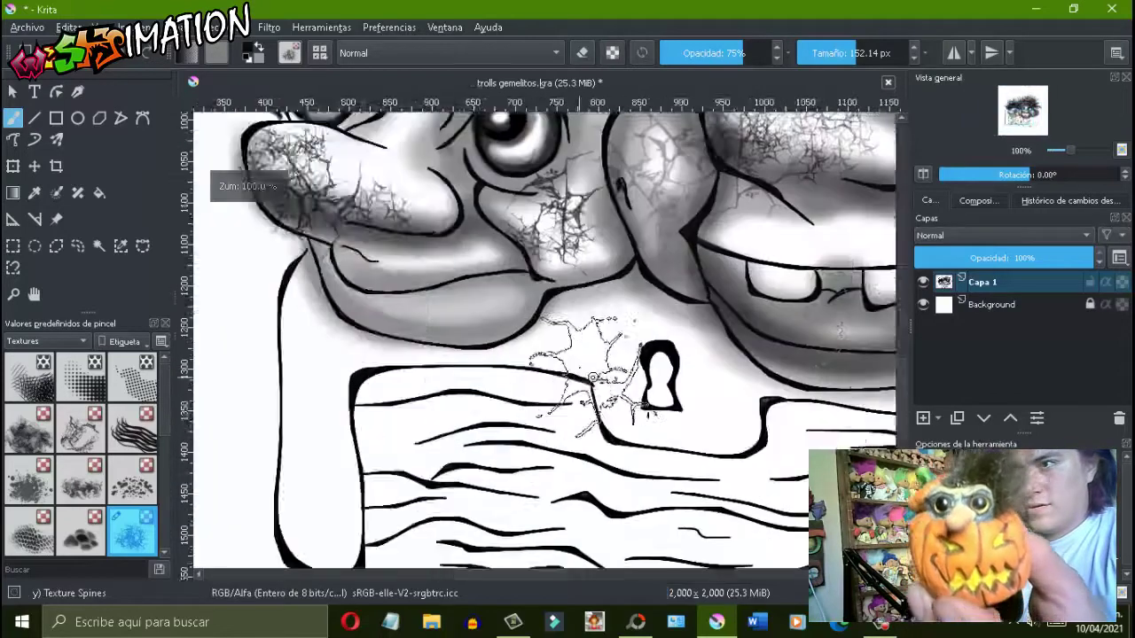
pyautogui.rightClick(633, 326)
pyautogui.click(46, 340)
pyautogui.click(37, 374)
pyautogui.click(132, 376)
pyautogui.scroll(2, 602, 366)
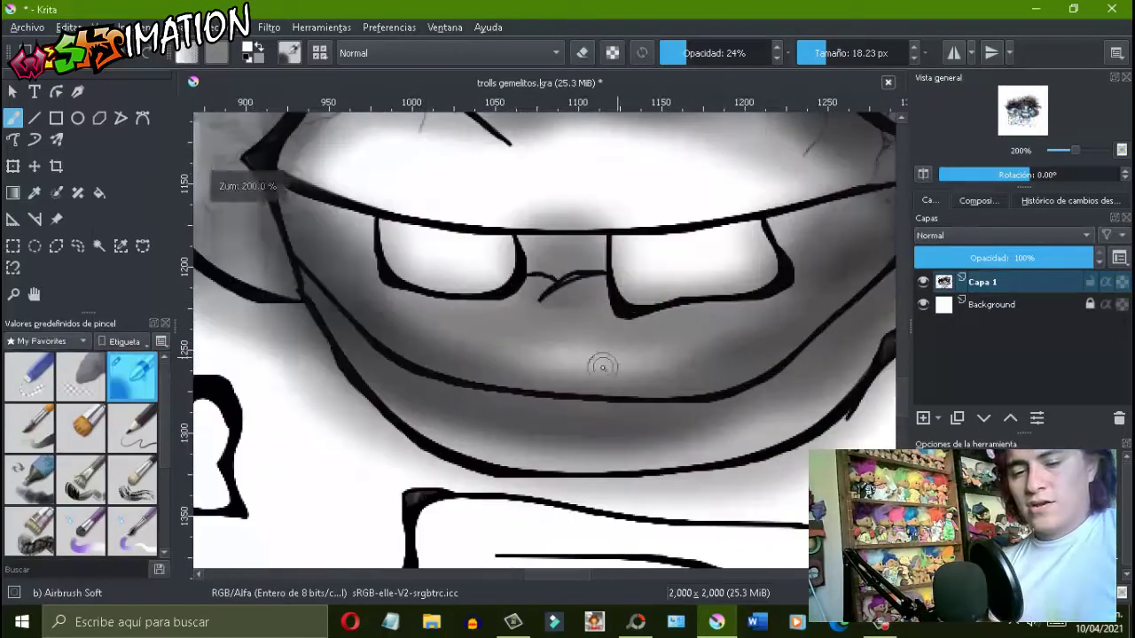
# Soften and blend the grey shading around the mouth, cheek and under the teeth.
pyautogui.click(841, 53)
pyautogui.moveTo(541, 355); pyautogui.dragTo(701, 363)
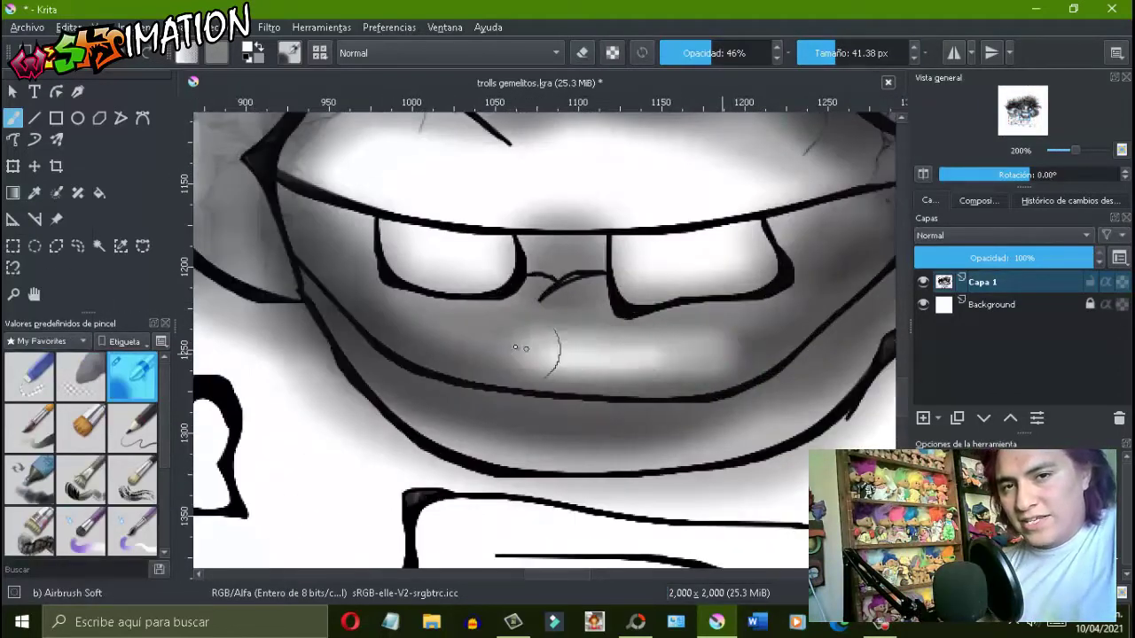
pyautogui.moveTo(408, 337); pyautogui.dragTo(601, 355)
pyautogui.moveTo(337, 248); pyautogui.dragTo(520, 324)
pyautogui.moveTo(417, 346); pyautogui.dragTo(802, 304)
pyautogui.scroll(-4, 568, 351)
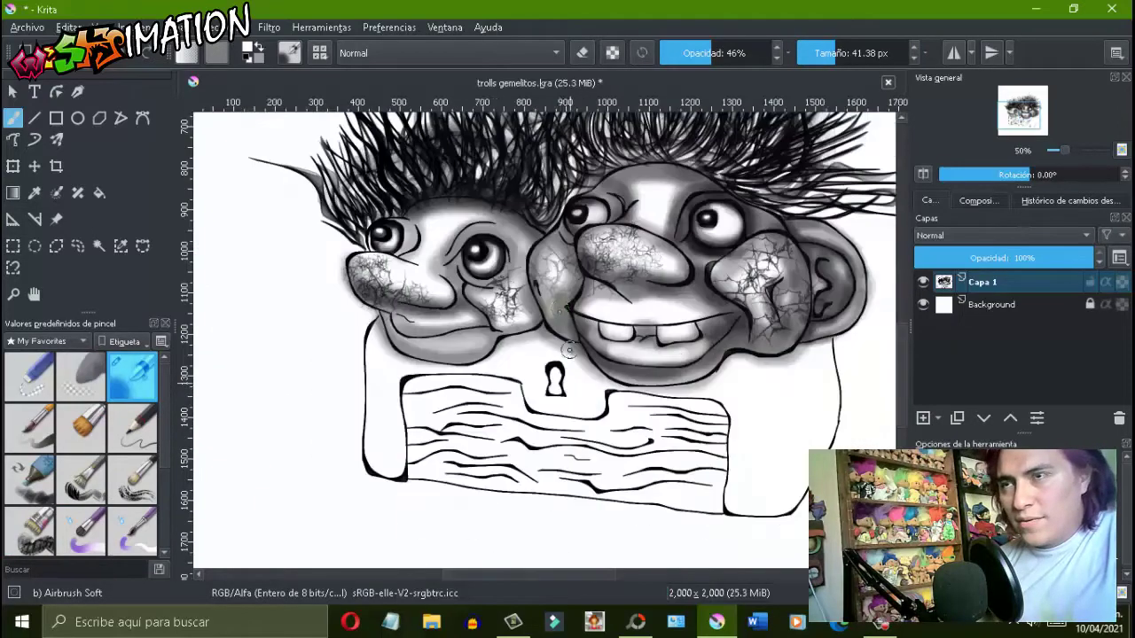
pyautogui.scroll(3, 387, 269)
pyautogui.scroll(-2, 388, 268)
pyautogui.scroll(1, 387, 269)
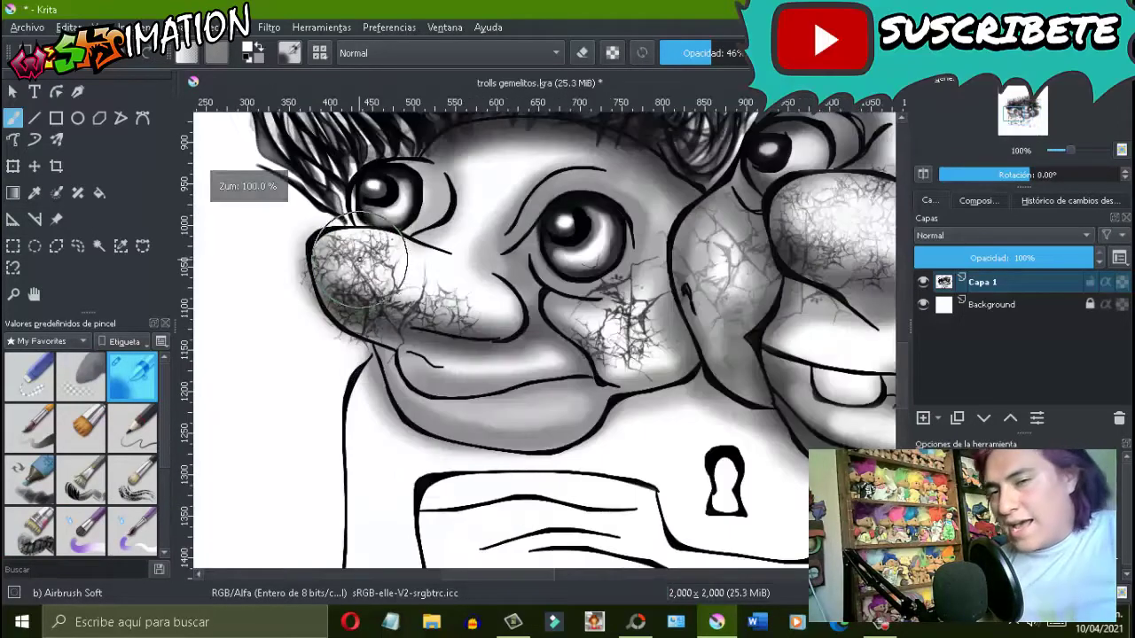
pyautogui.scroll(1, 476, 273)
pyautogui.scroll(1, 567, 355)
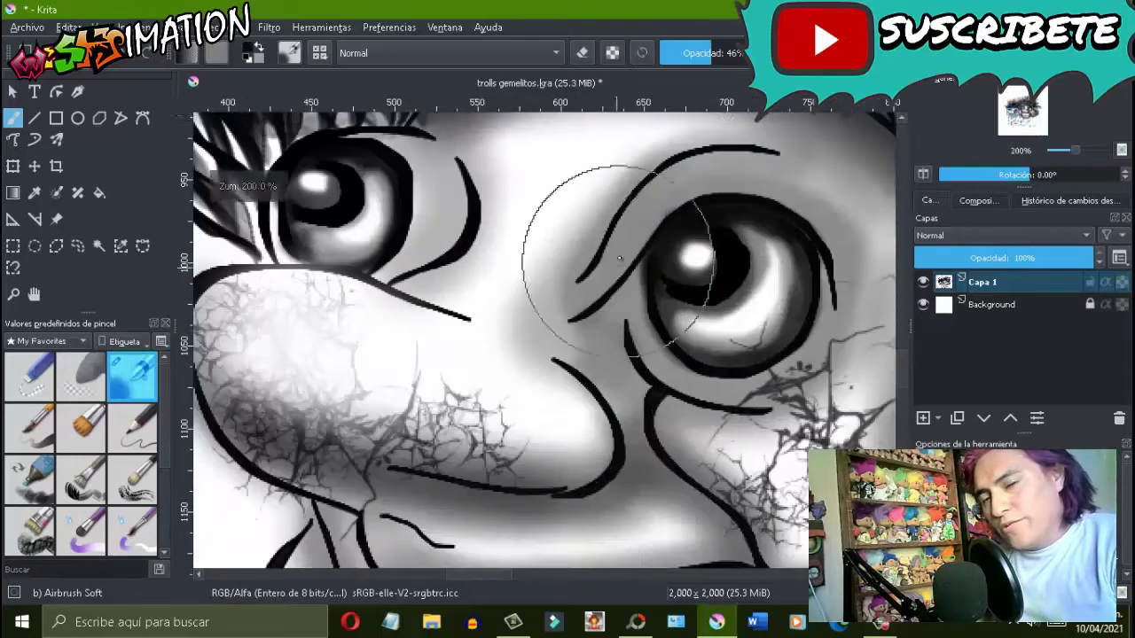
pyautogui.scroll(1, 568, 257)
pyautogui.scroll(-1, 419, 437)
pyautogui.scroll(1, 418, 437)
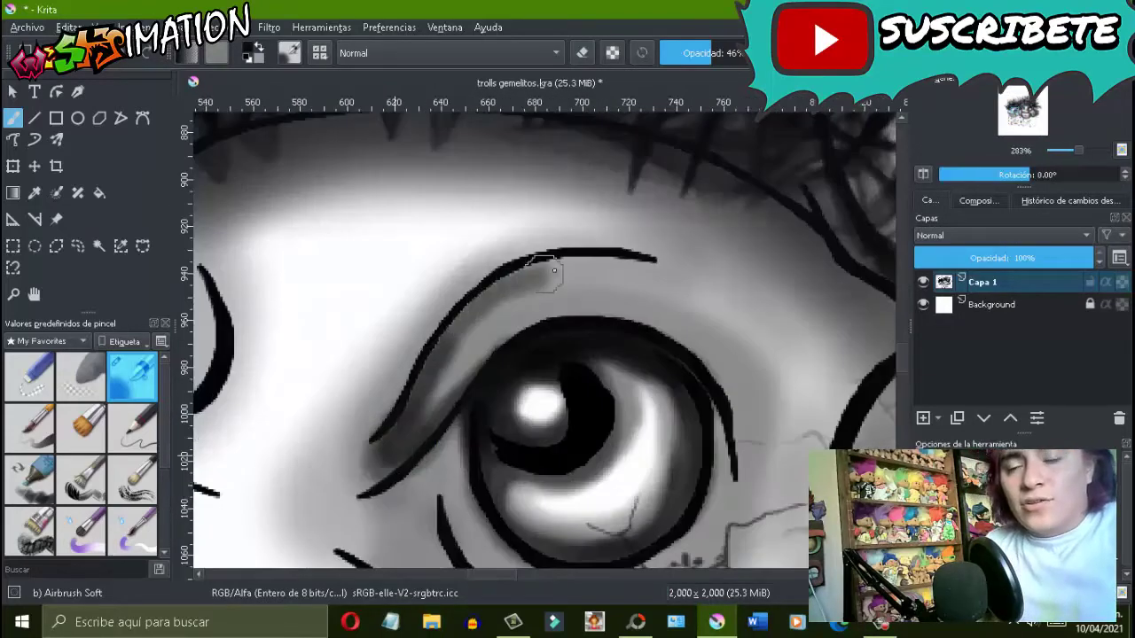
pyautogui.scroll(1, 527, 329)
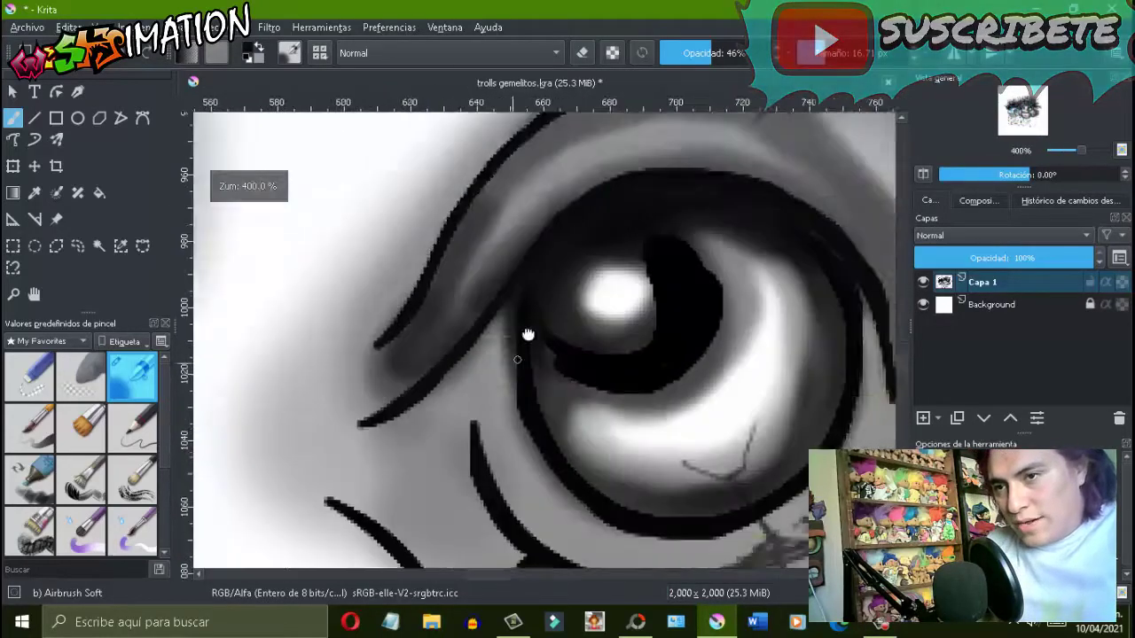
# Darken the curved eyelid line of the troll's eye.
pyautogui.moveTo(530, 303); pyautogui.dragTo(576, 288)
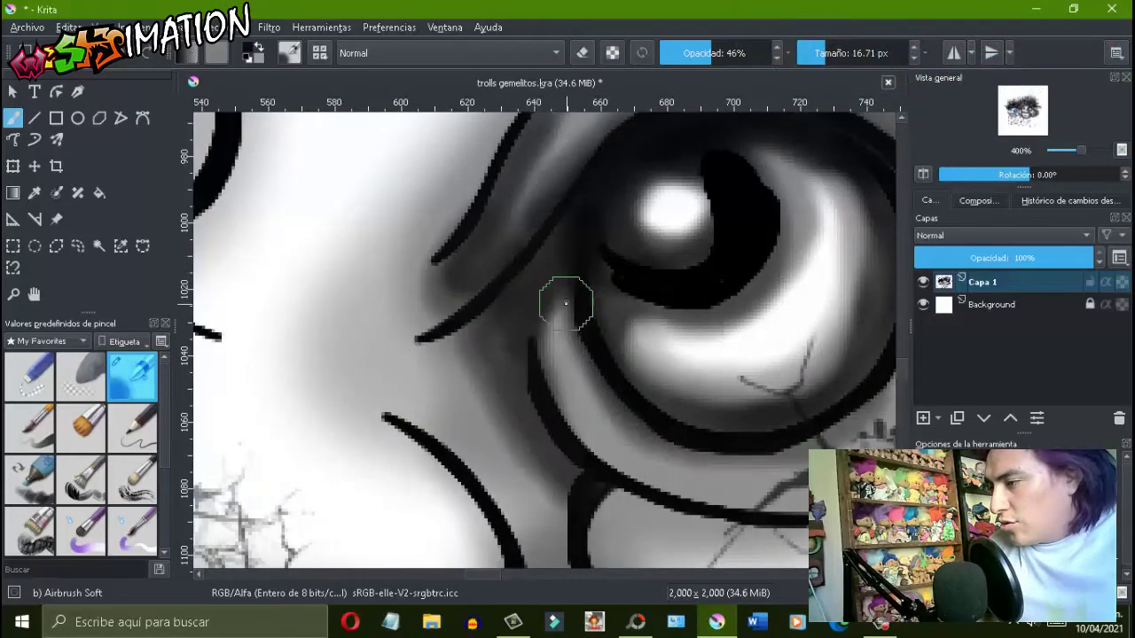
pyautogui.scroll(-4, 565, 303)
pyautogui.scroll(4, 532, 337)
pyautogui.scroll(-2, 439, 330)
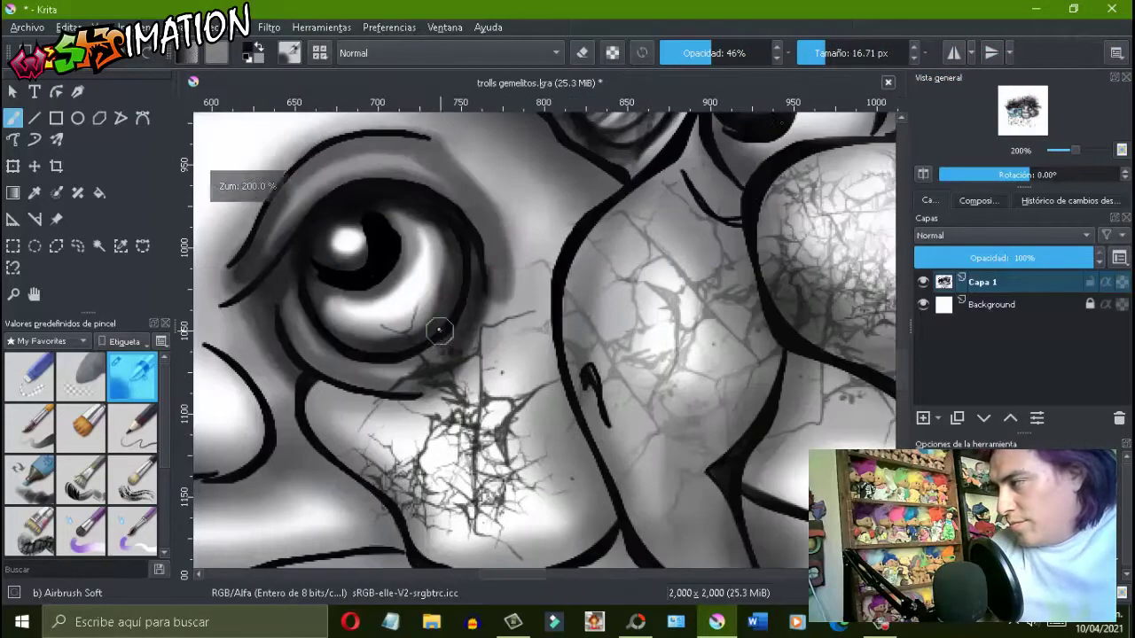
pyautogui.scroll(-3, 503, 335)
pyautogui.scroll(3, 532, 310)
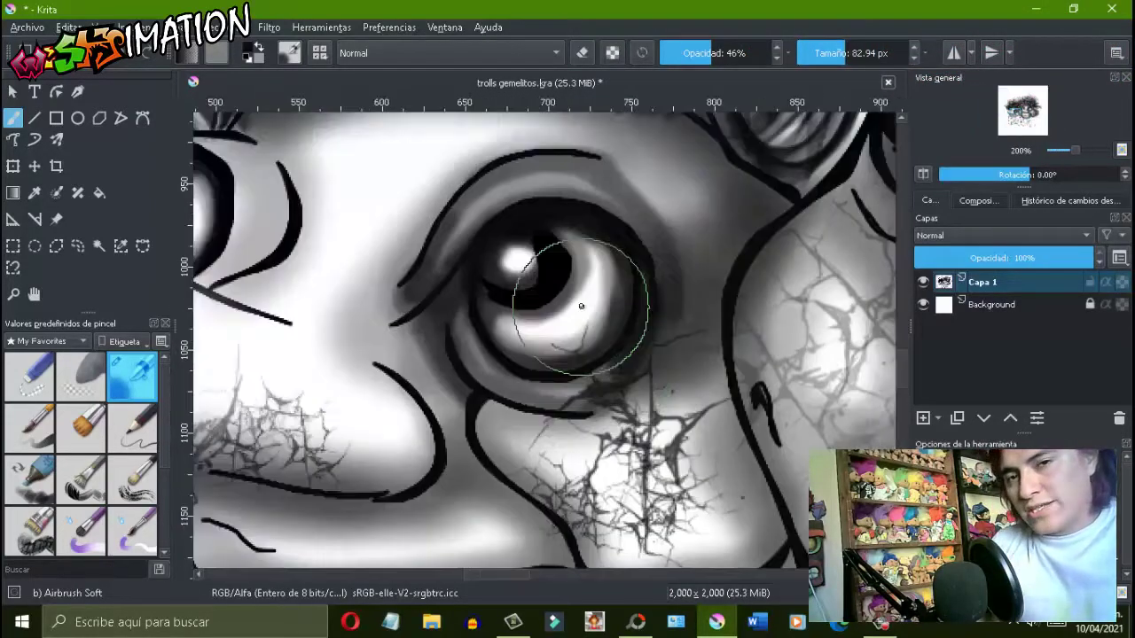
pyautogui.scroll(-4, 558, 304)
pyautogui.scroll(5, 584, 297)
# Lower the airbrush opacity for fainter strokes while zooming around the face.
pyautogui.click(688, 53)
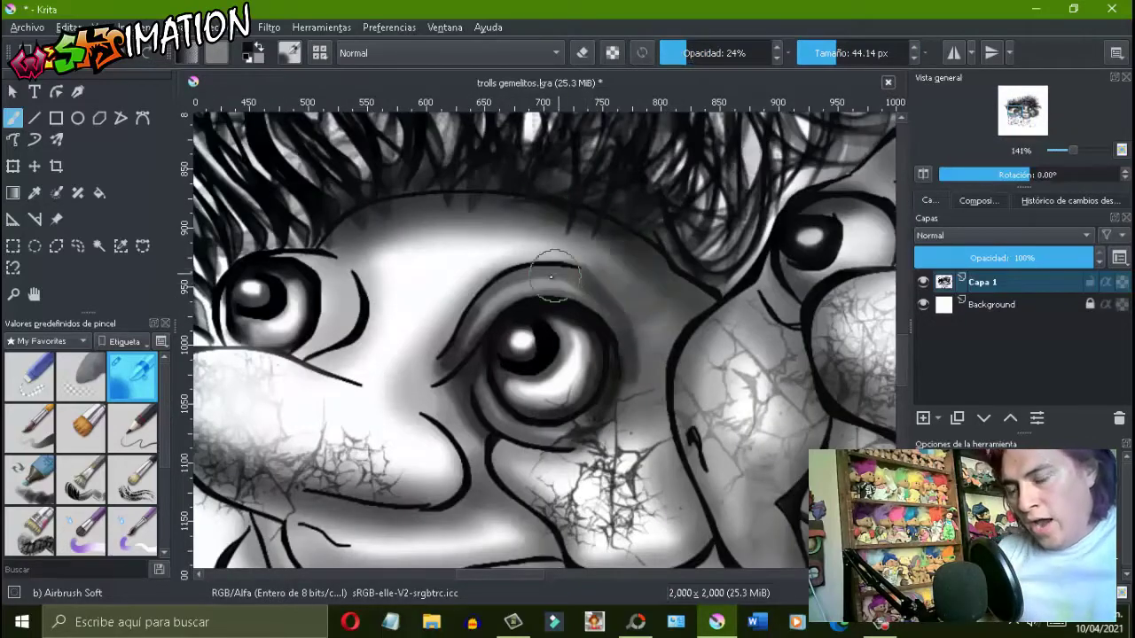
pyautogui.scroll(-1, 551, 276)
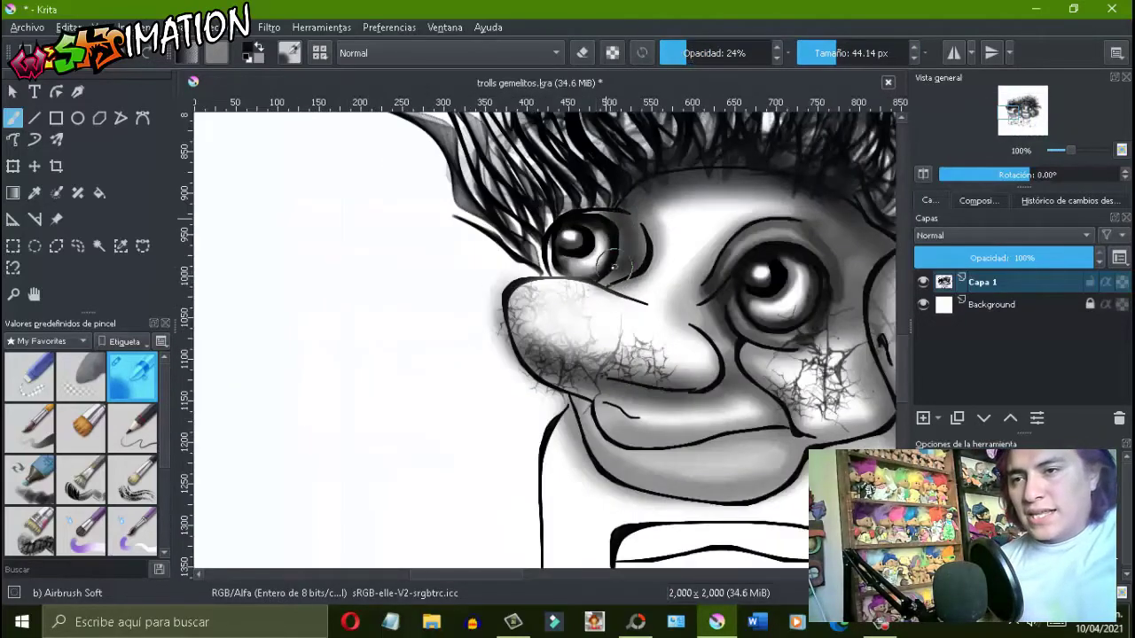
pyautogui.scroll(4, 639, 226)
pyautogui.scroll(-1, 536, 275)
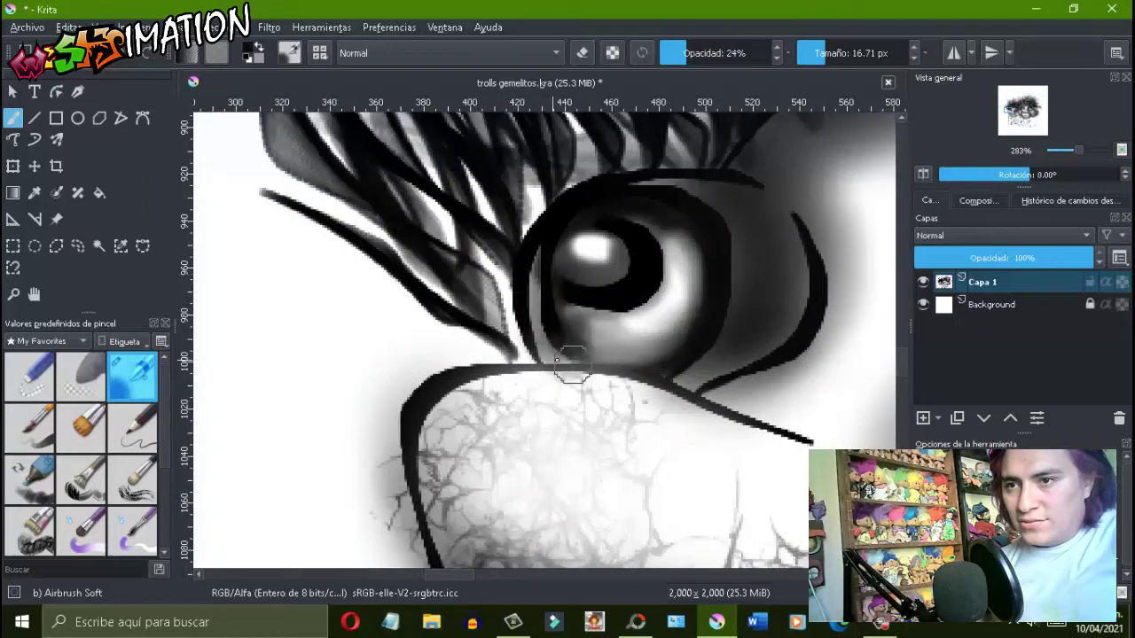
pyautogui.scroll(-5, 685, 384)
pyautogui.scroll(4, 369, 235)
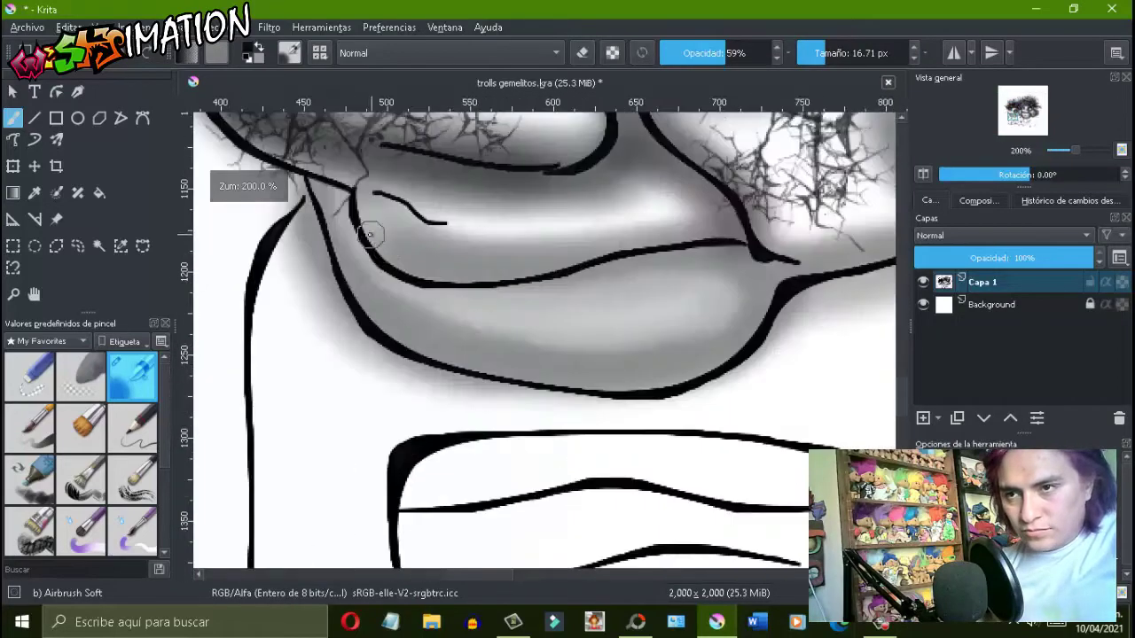
pyautogui.scroll(-2, 624, 127)
pyautogui.scroll(2, 521, 296)
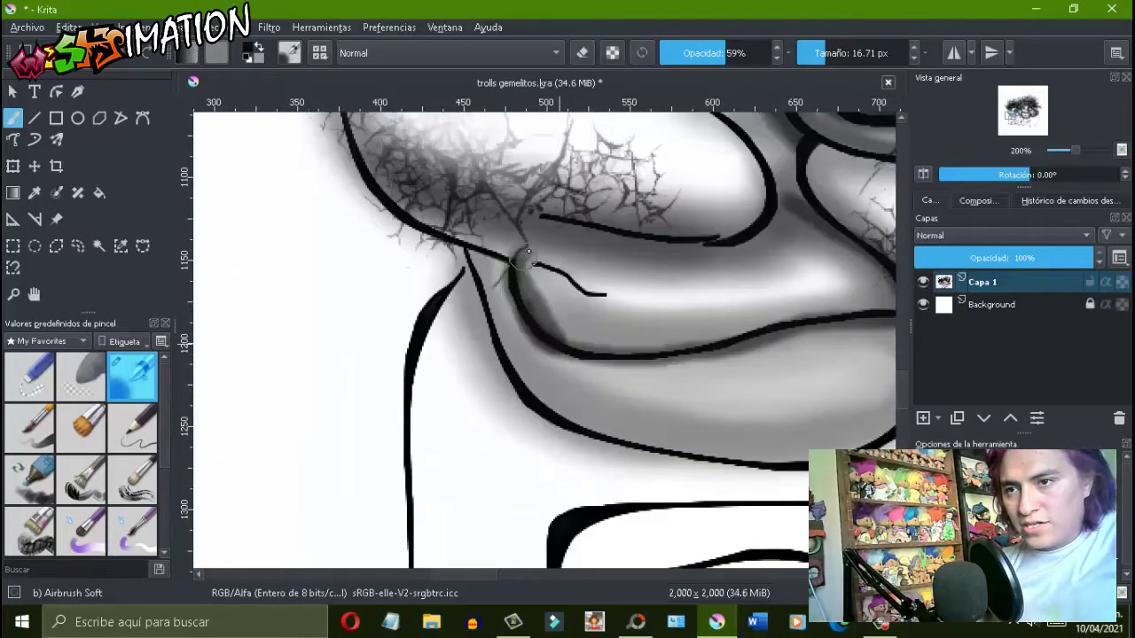
pyautogui.scroll(-4, 528, 253)
pyautogui.scroll(3, 718, 146)
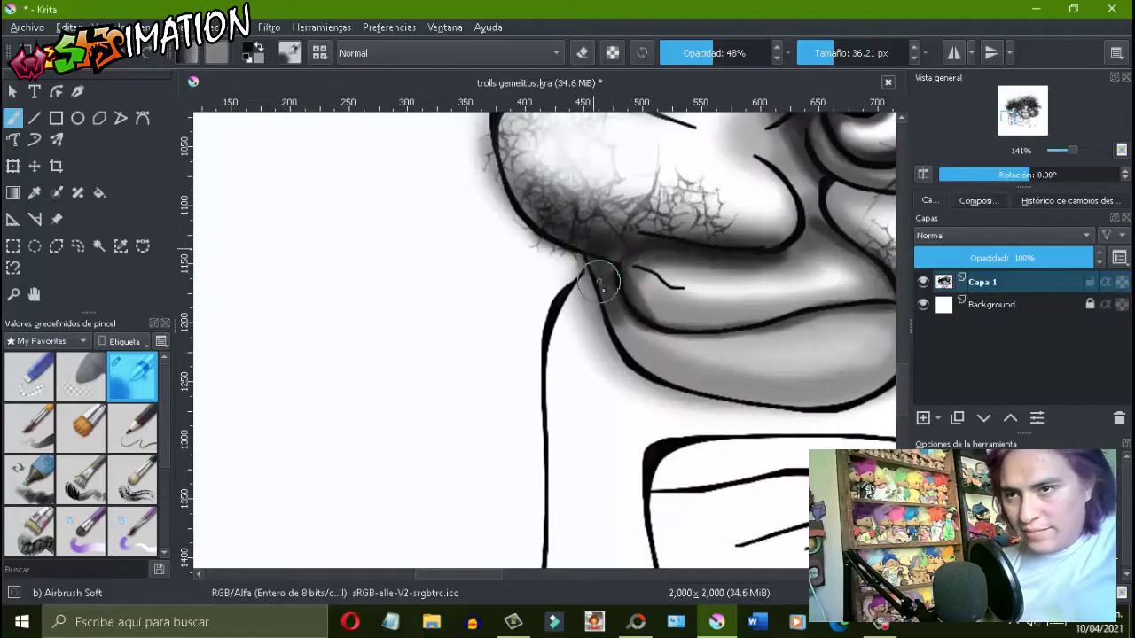
pyautogui.scroll(-4, 601, 282)
pyautogui.scroll(3, 618, 319)
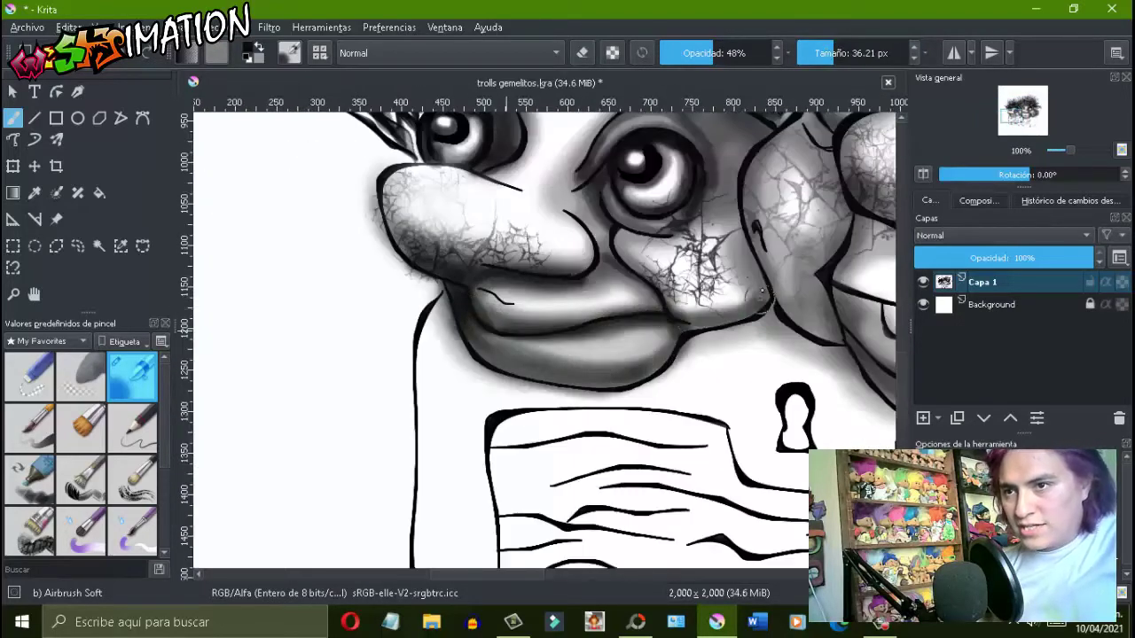
pyautogui.scroll(-4, 727, 298)
pyautogui.scroll(3, 533, 284)
pyautogui.scroll(2, 423, 381)
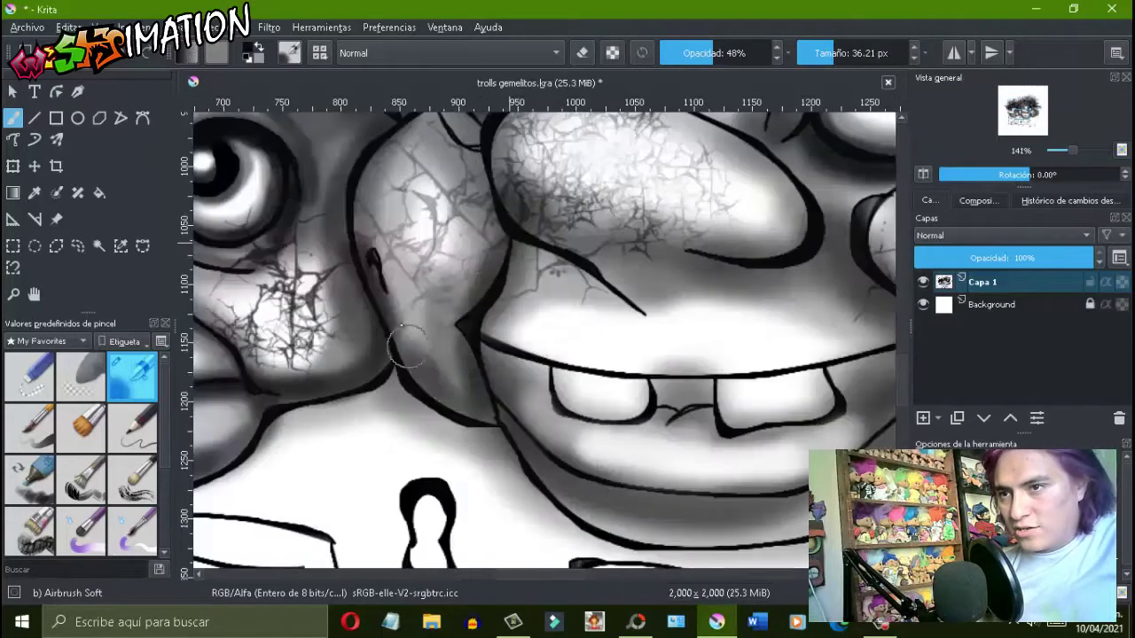
pyautogui.scroll(-1, 513, 279)
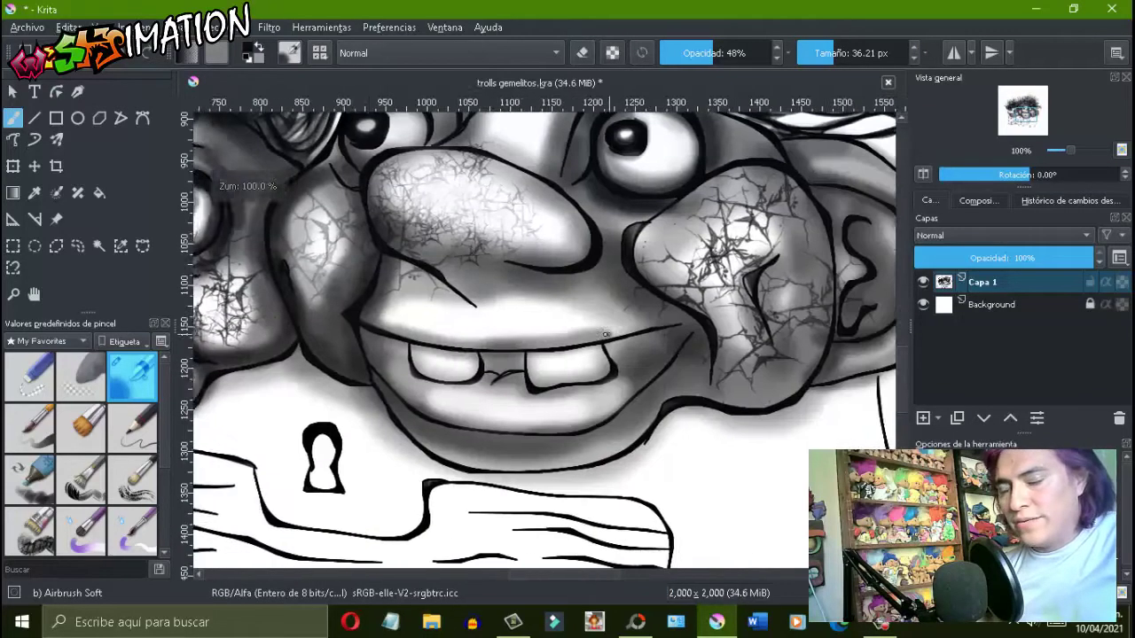
pyautogui.scroll(-3, 607, 365)
pyautogui.scroll(5, 404, 364)
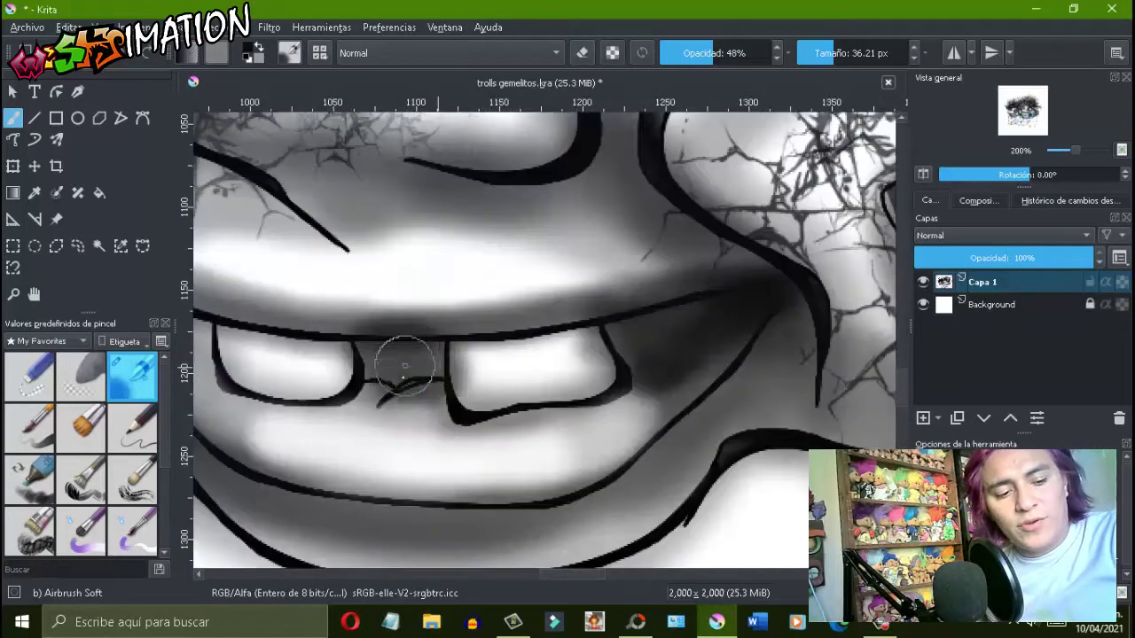
pyautogui.scroll(-3, 395, 365)
pyautogui.scroll(2, 292, 355)
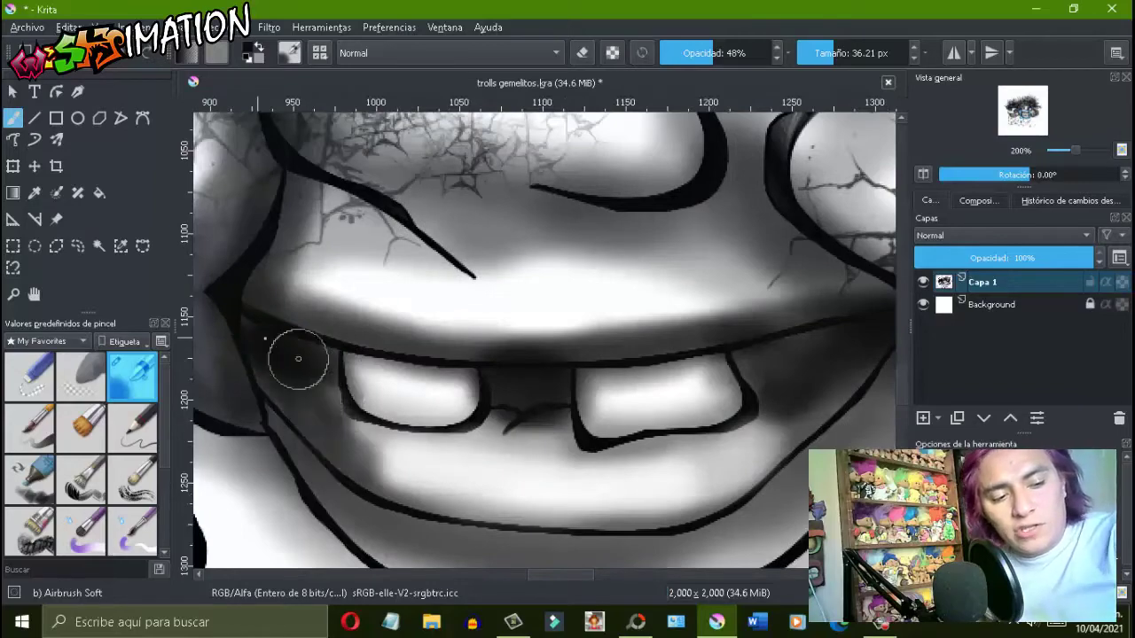
pyautogui.scroll(1, 246, 361)
pyautogui.scroll(-3, 355, 354)
pyautogui.scroll(3, 554, 318)
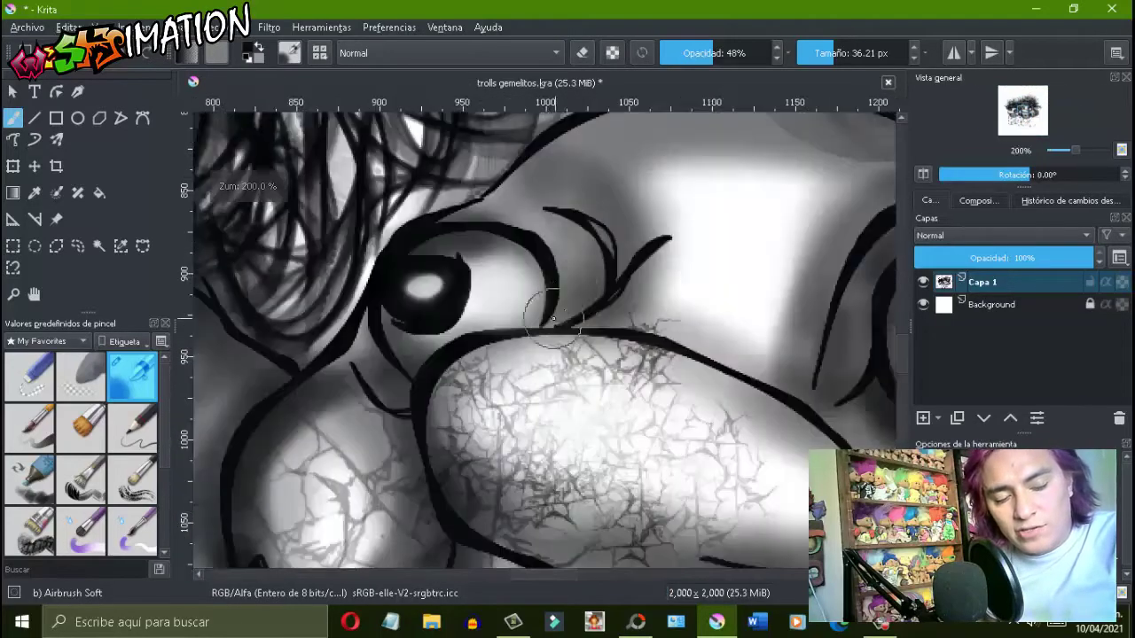
pyautogui.scroll(-3, 490, 217)
pyautogui.scroll(3, 354, 350)
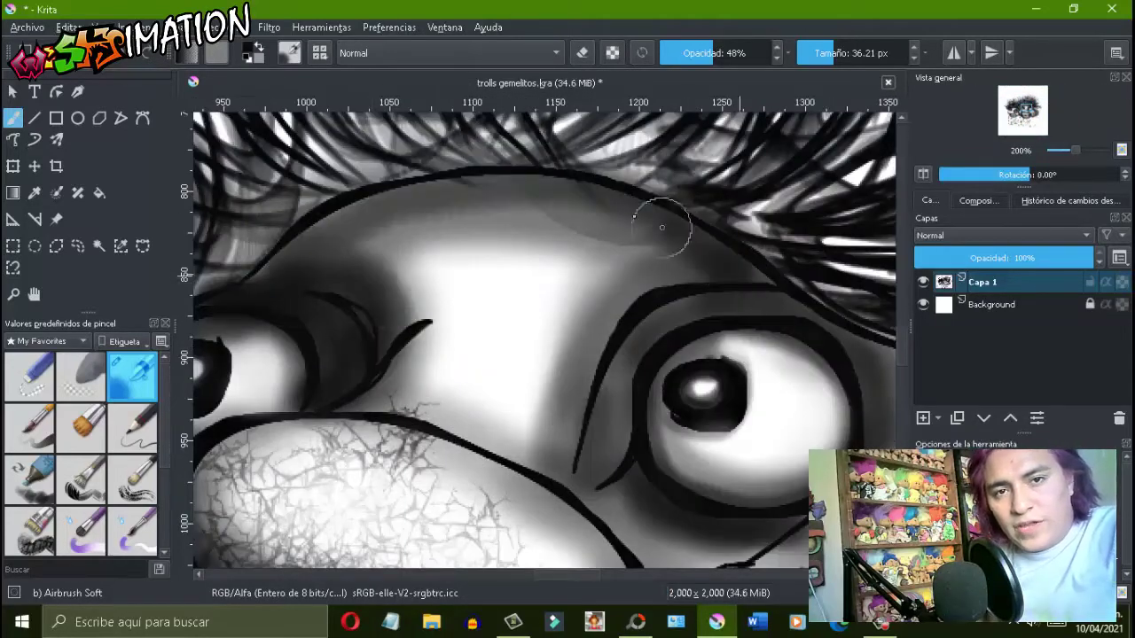
pyautogui.scroll(-3, 413, 261)
pyautogui.scroll(3, 266, 186)
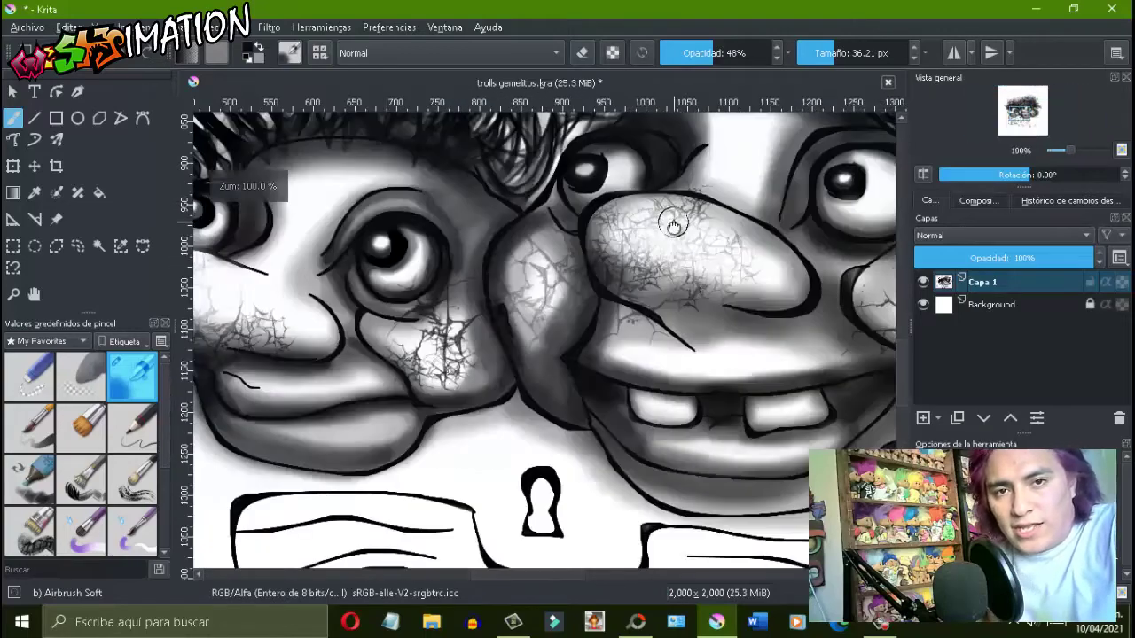
pyautogui.scroll(1, 593, 288)
# Switch to the Wet Paint brush from the quick brush palette.
pyautogui.rightClick(592, 288)
pyautogui.click(102, 535)
pyautogui.rightClick(689, 431)
# Lower the brush opacity to begin soft shading on the trolls' faces.
pyautogui.press('o')
pyautogui.press('o')
pyautogui.press('o')
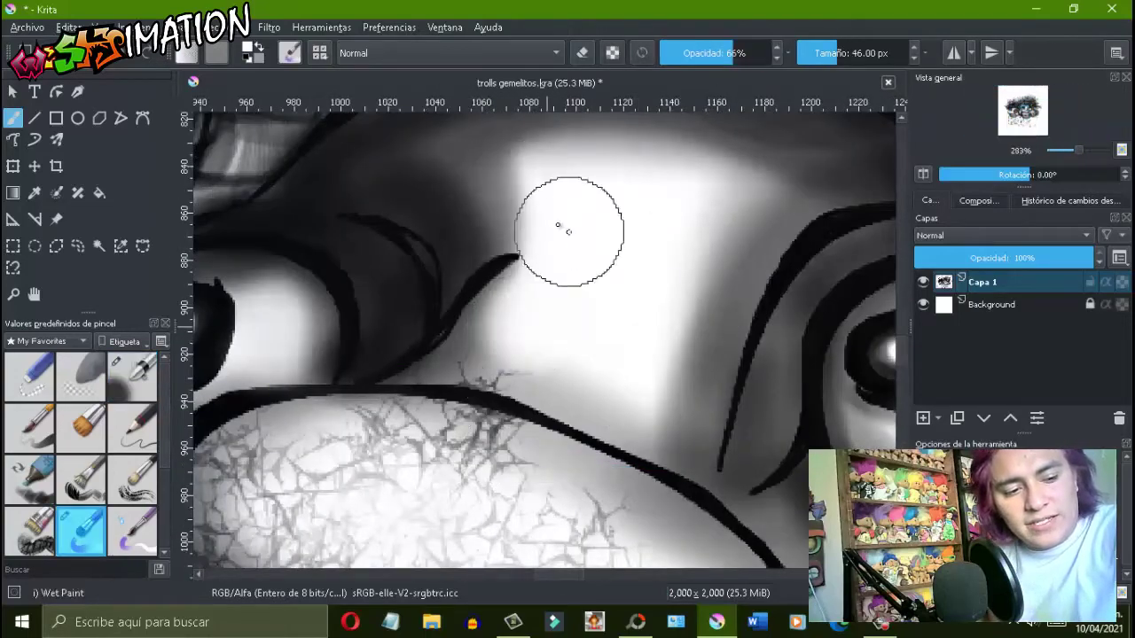
pyautogui.click(743, 54)
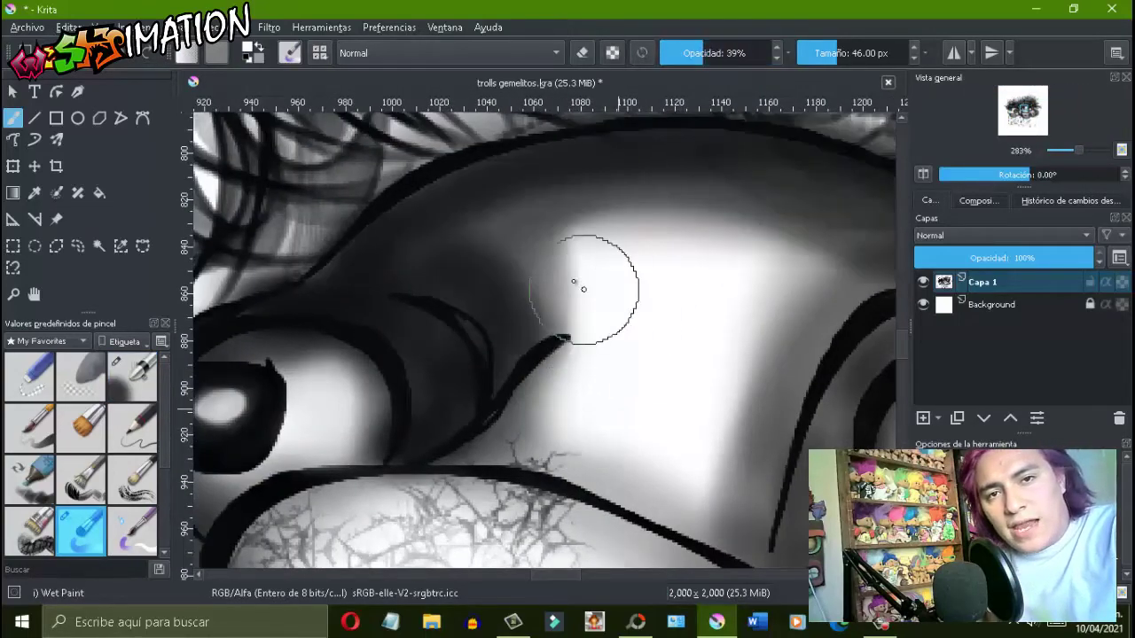
pyautogui.scroll(-2, 443, 350)
pyautogui.scroll(-2, 344, 387)
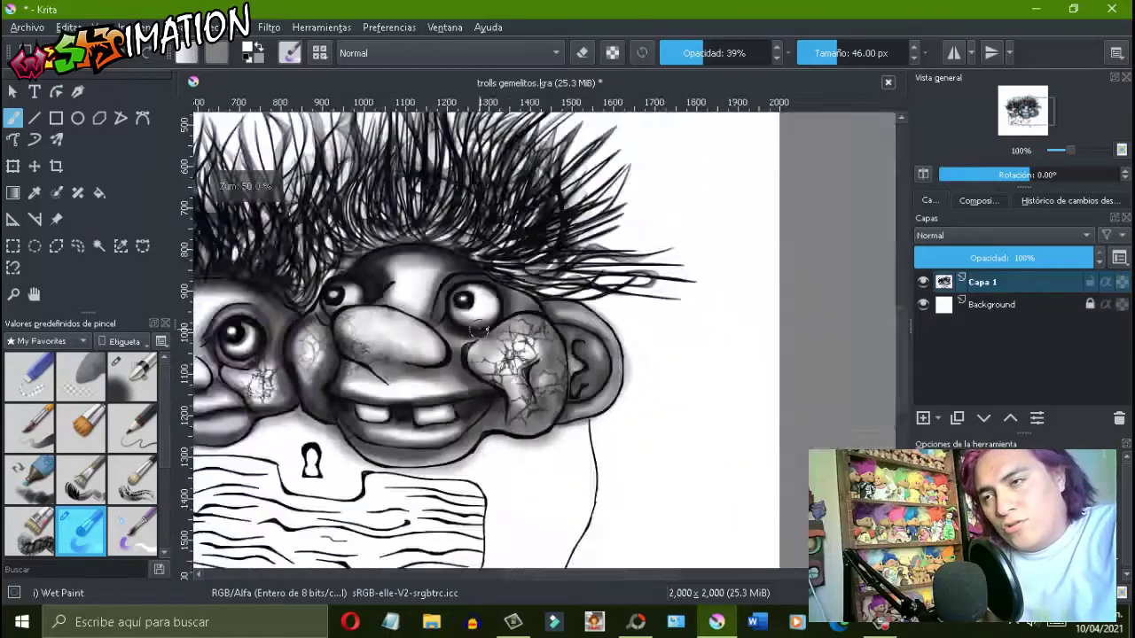
pyautogui.scroll(2, 468, 369)
pyautogui.scroll(1, 717, 398)
pyautogui.scroll(-2, 621, 355)
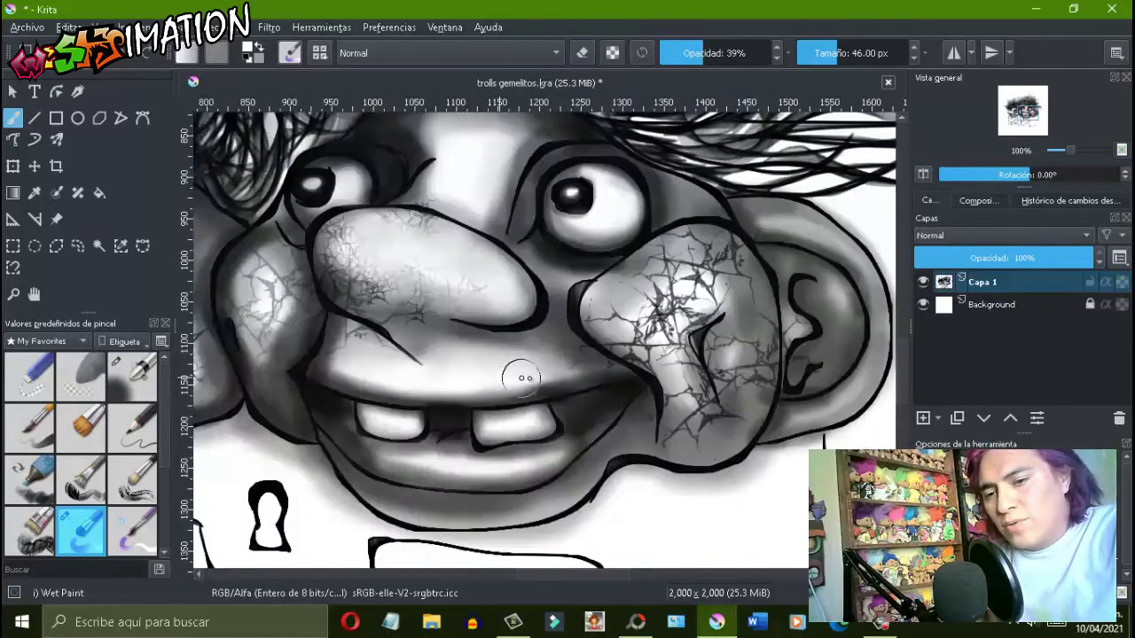
pyautogui.scroll(-1, 532, 320)
pyautogui.scroll(3, 510, 286)
pyautogui.scroll(-3, 509, 286)
pyautogui.rightClick(537, 299)
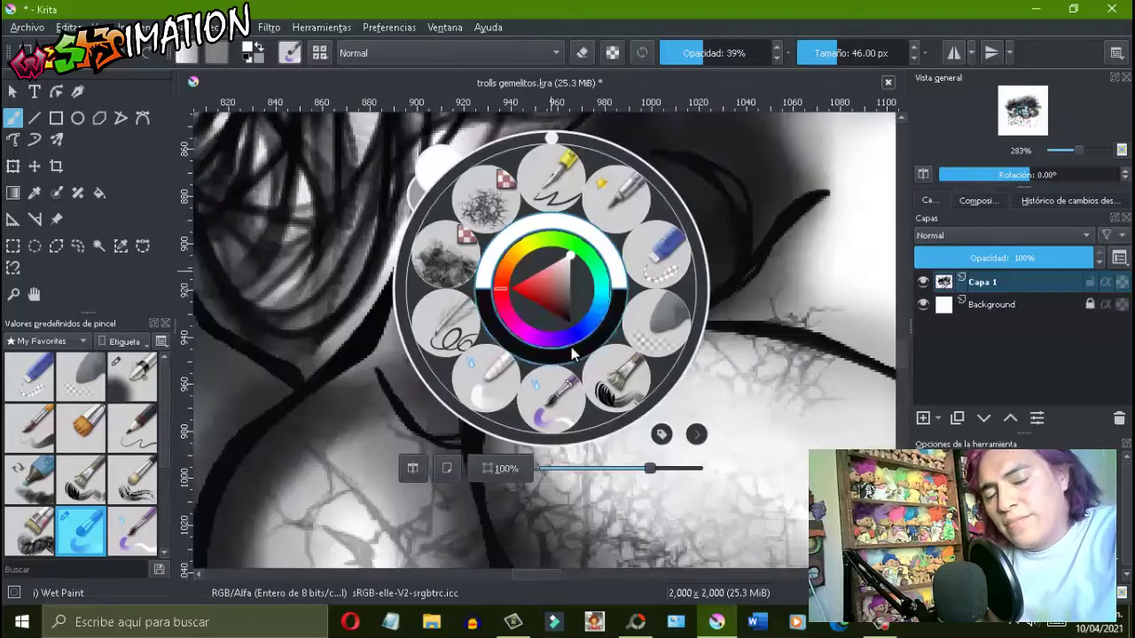
pyautogui.scroll(3, 448, 351)
pyautogui.scroll(-3, 519, 275)
pyautogui.scroll(3, 344, 293)
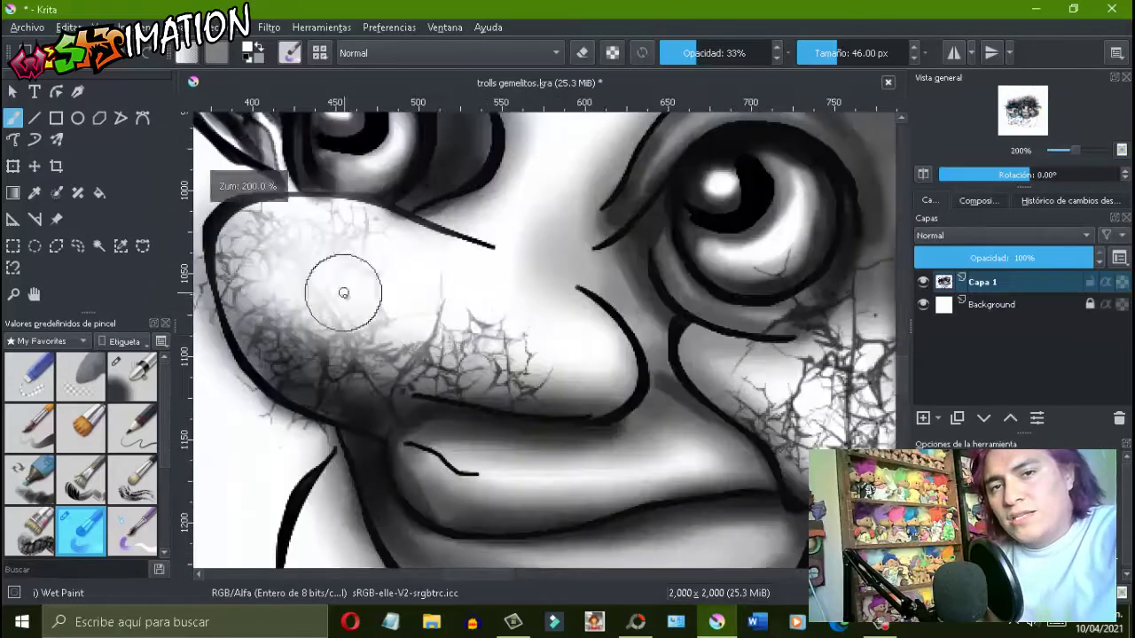
pyautogui.scroll(-3, 694, 447)
pyautogui.scroll(3, 679, 384)
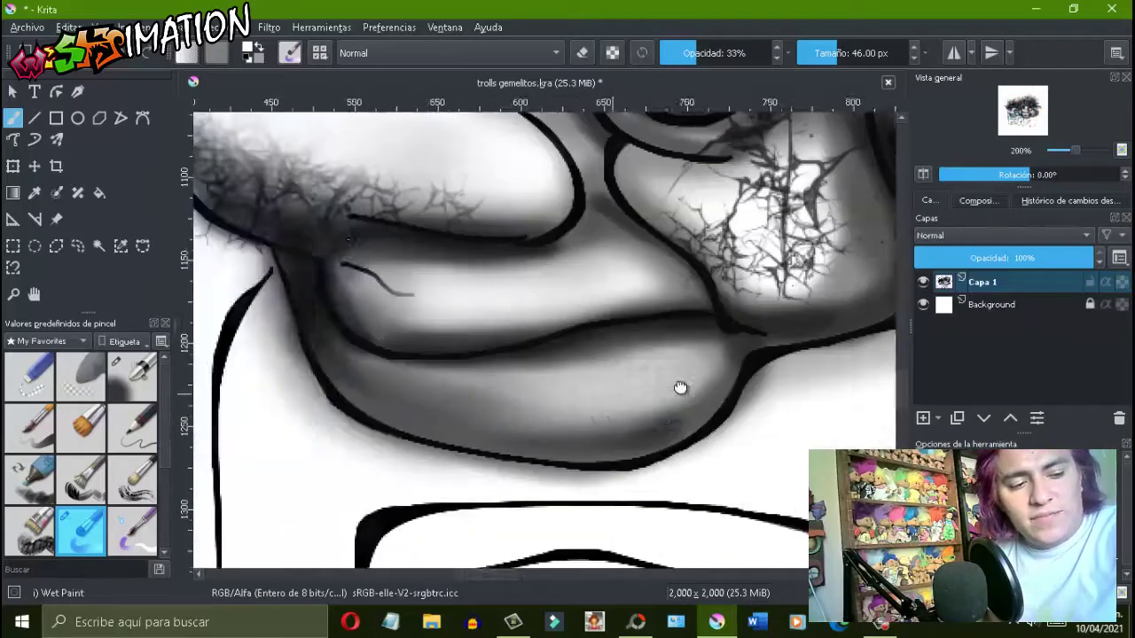
pyautogui.scroll(-1, 654, 390)
# Raise the brush opacity so the shading strokes come out more opaque.
pyautogui.press('o')
pyautogui.scroll(-3, 572, 398)
pyautogui.scroll(3, 432, 228)
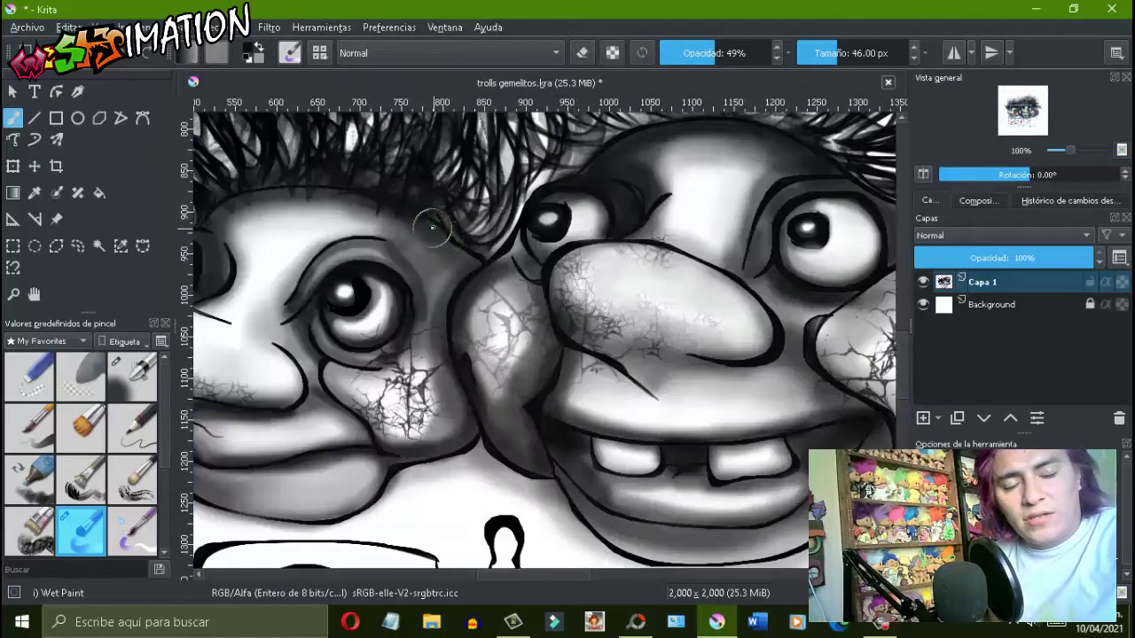
pyautogui.scroll(1, 465, 247)
pyautogui.scroll(-3, 381, 226)
pyautogui.scroll(3, 749, 424)
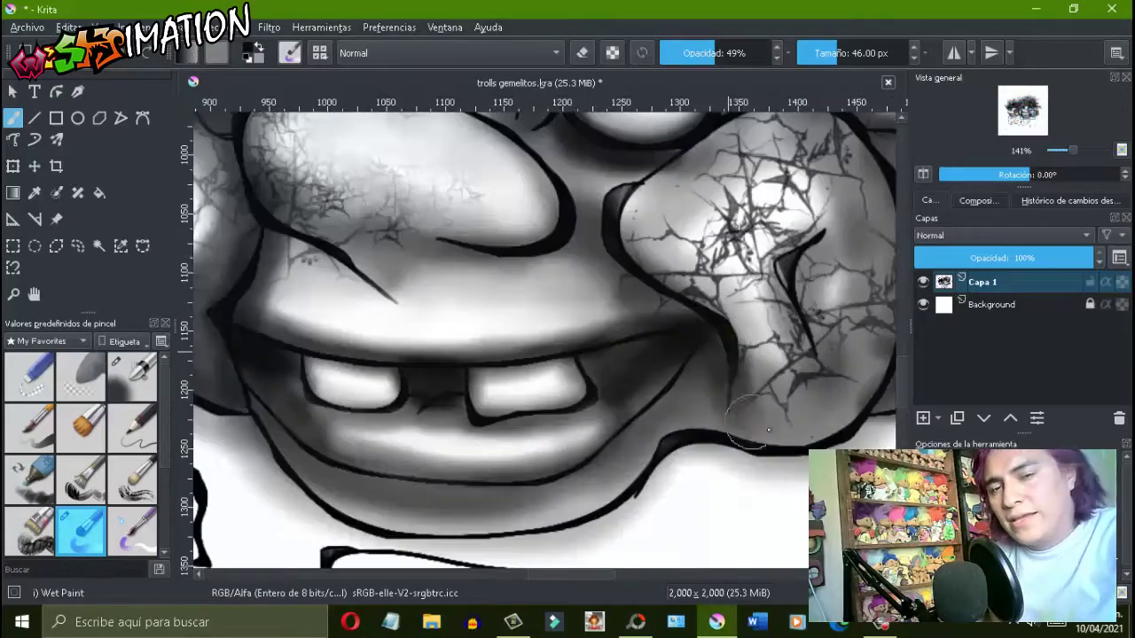
pyautogui.scroll(-3, 766, 443)
pyautogui.scroll(3, 696, 307)
pyautogui.scroll(-3, 696, 306)
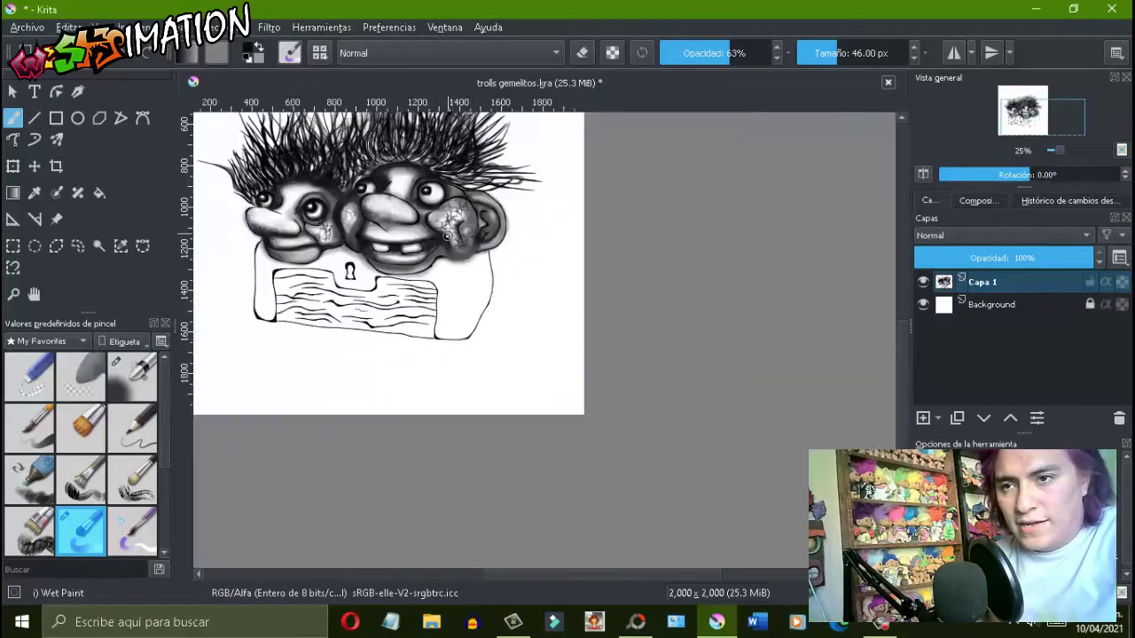
pyautogui.scroll(2, 501, 254)
pyautogui.press('o')
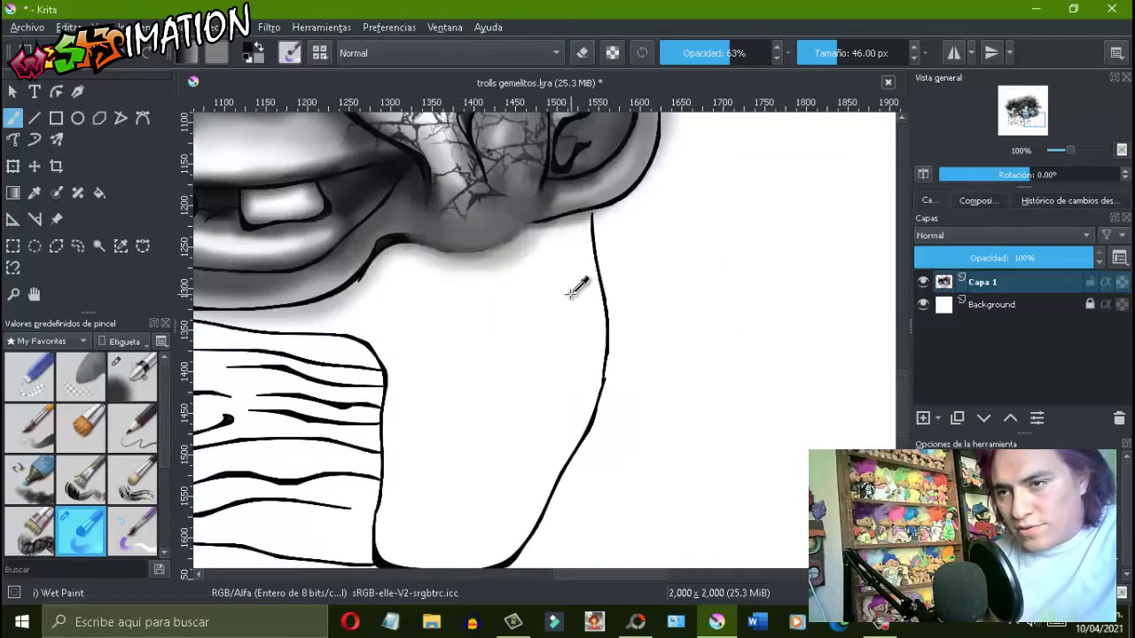
pyautogui.scroll(-3, 567, 328)
pyautogui.scroll(3, 568, 266)
# Add soft shading near the right troll's chin with the Airbrush Soft preset.
pyautogui.rightClick(545, 413)
pyautogui.click(618, 258)
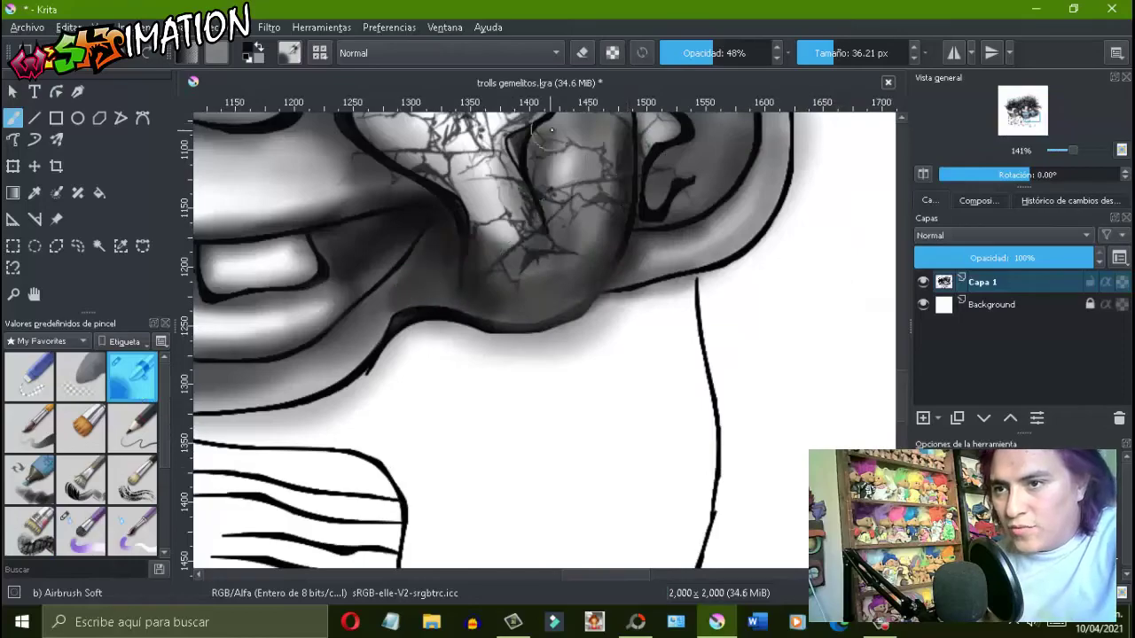
pyautogui.scroll(-1, 550, 130)
pyautogui.scroll(-1, 486, 266)
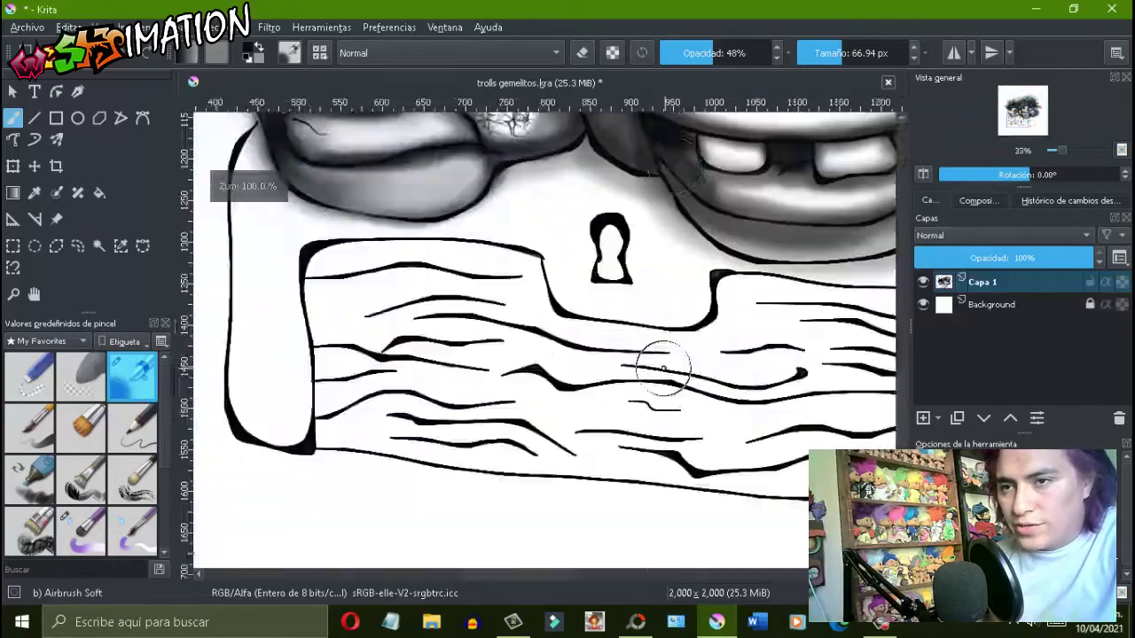
pyautogui.scroll(-1, 653, 367)
pyautogui.scroll(3, 521, 235)
pyautogui.scroll(3, 521, 235)
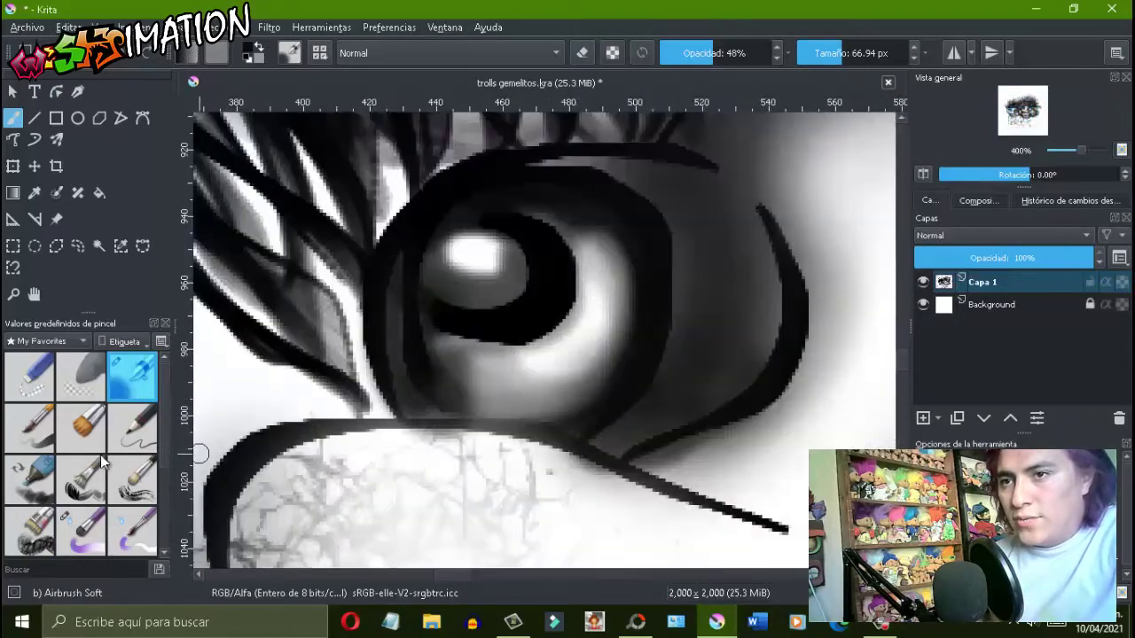
# Redraw crisp pupils and white eye highlights with a fine curve pencil.
pyautogui.press('/')
pyautogui.scroll(-1, 475, 219)
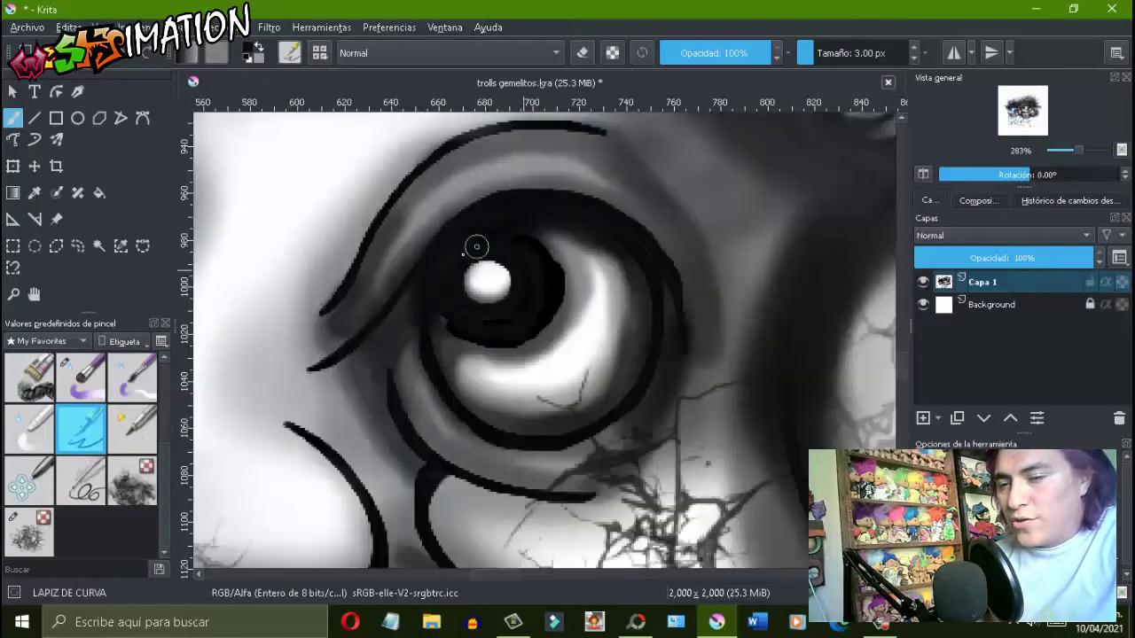
pyautogui.scroll(-3, 476, 247)
pyautogui.scroll(3, 497, 235)
pyautogui.scroll(2, 531, 221)
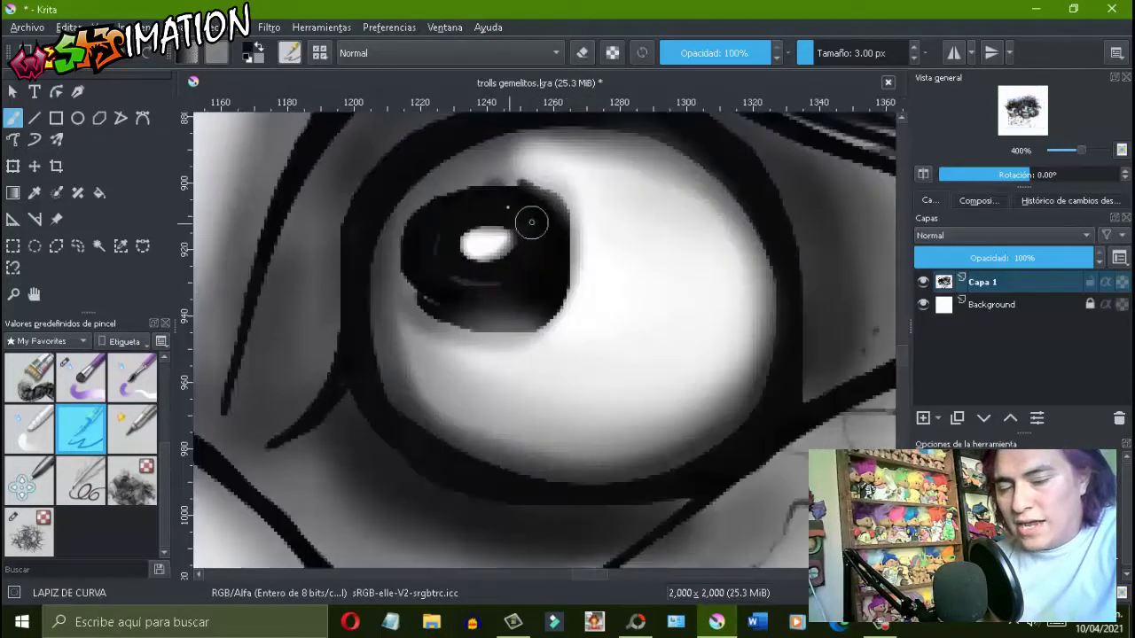
pyautogui.scroll(-3, 564, 228)
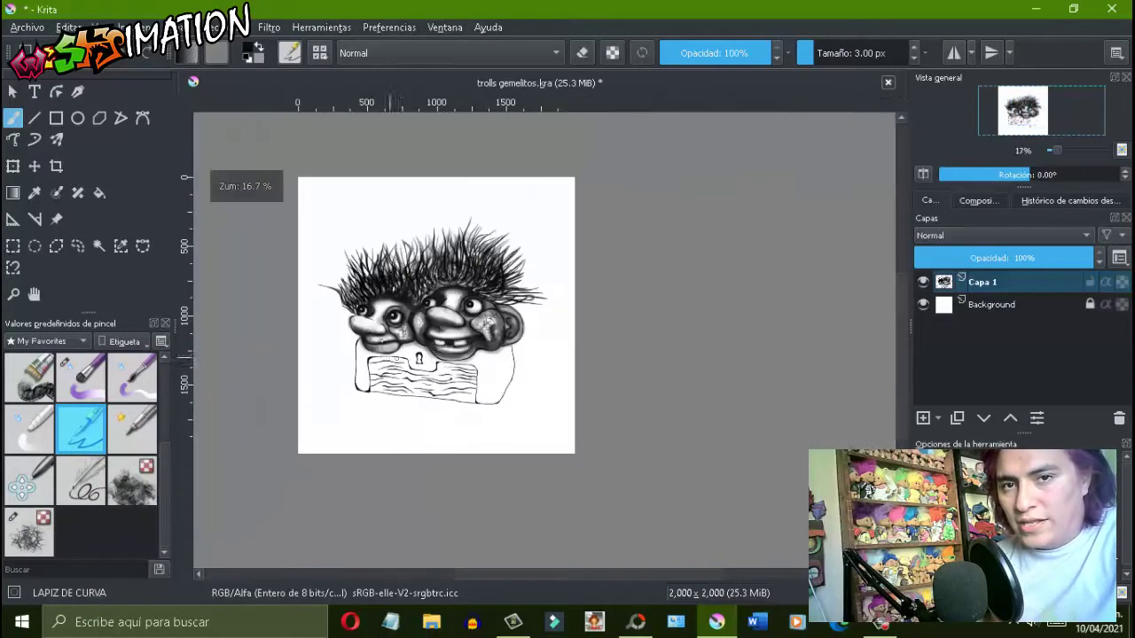
pyautogui.scroll(3, 494, 363)
pyautogui.scroll(-3, 570, 364)
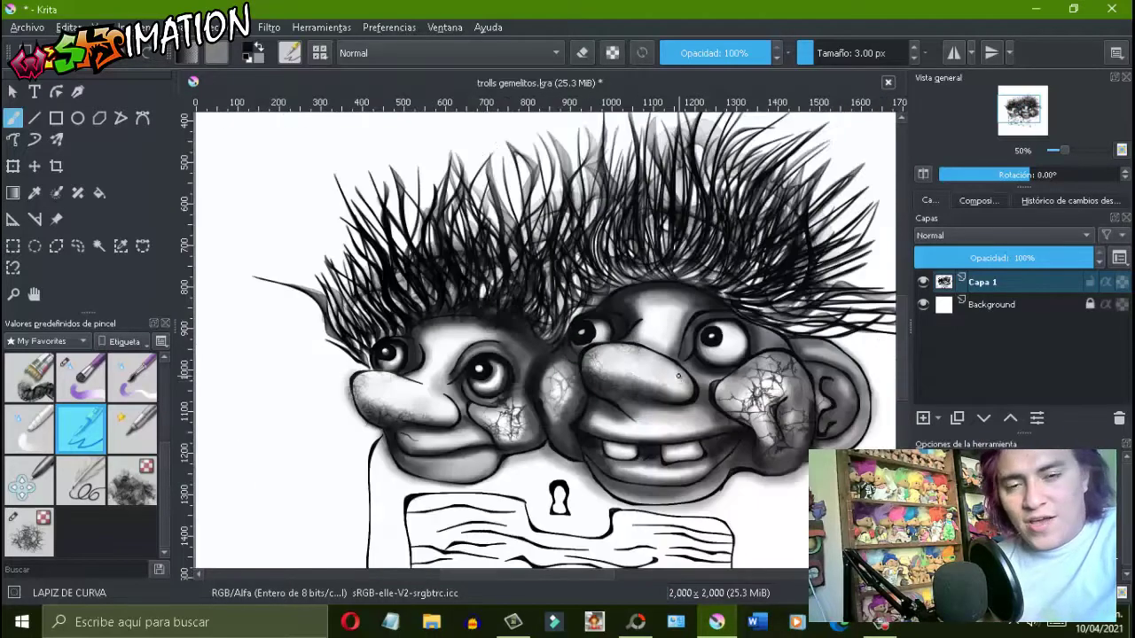
pyautogui.scroll(-2, 570, 364)
pyautogui.scroll(2, 444, 266)
# Switch the brush tag to Textures and test stamp texture strokes on the log.
pyautogui.click(48, 342)
pyautogui.click(89, 499)
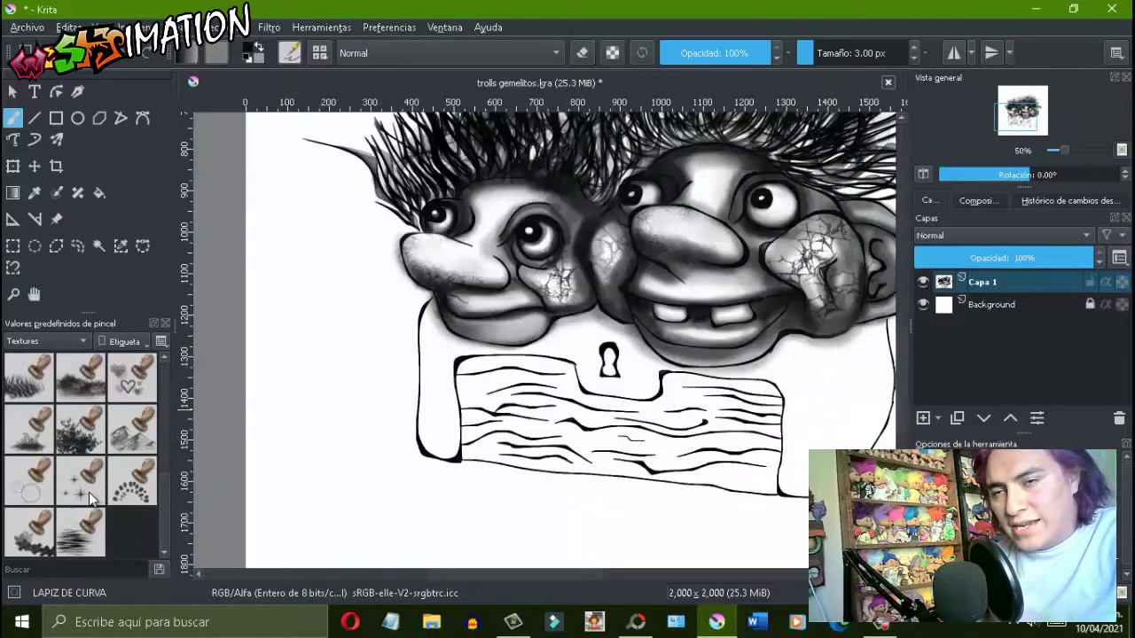
pyautogui.moveTo(781, 417)
pyautogui.mouseDown()
pyautogui.moveTo(461, 425)
pyautogui.moveTo(781, 400)
pyautogui.mouseUp()
pyautogui.scroll(-2, 621, 417)
pyautogui.moveTo(603, 497); pyautogui.dragTo(506, 506)
# Paint Screentones Regular dot texture across the chest and along the log.
pyautogui.scroll(3, 31, 393)
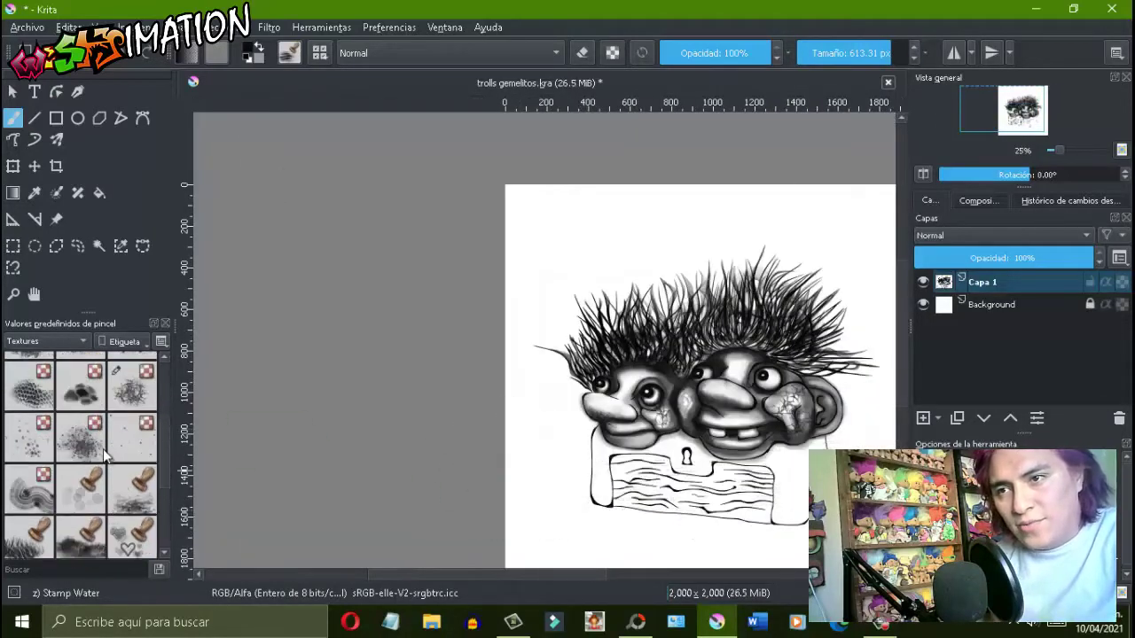
pyautogui.scroll(3, 31, 393)
pyautogui.scroll(1, 621, 483)
pyautogui.scroll(3, 421, 406)
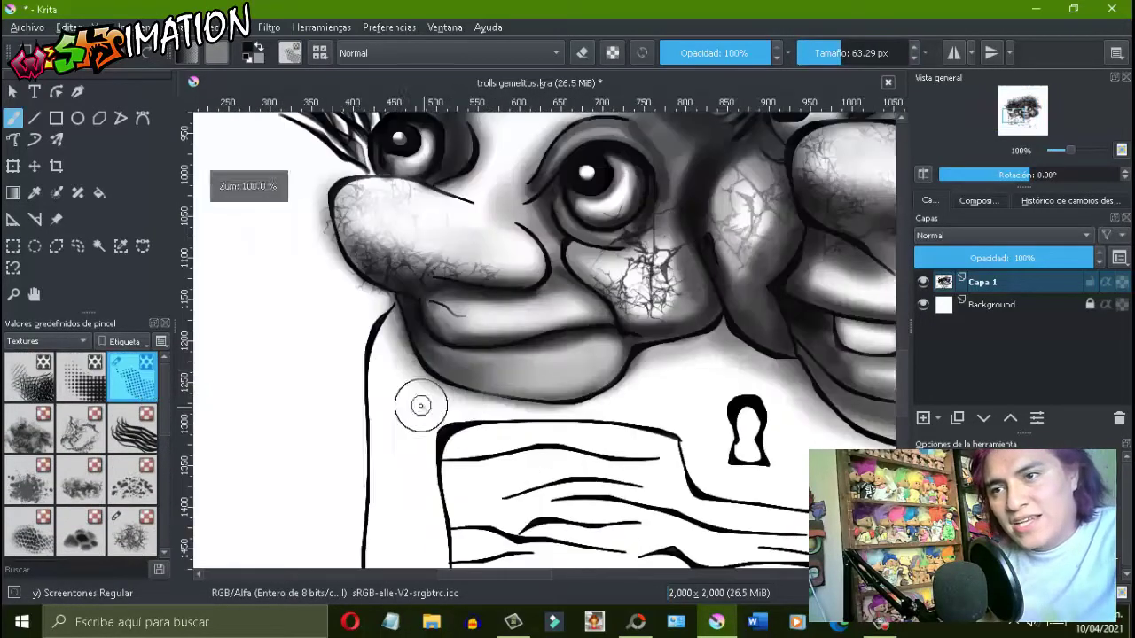
pyautogui.scroll(-2, 550, 408)
pyautogui.scroll(-2, 482, 406)
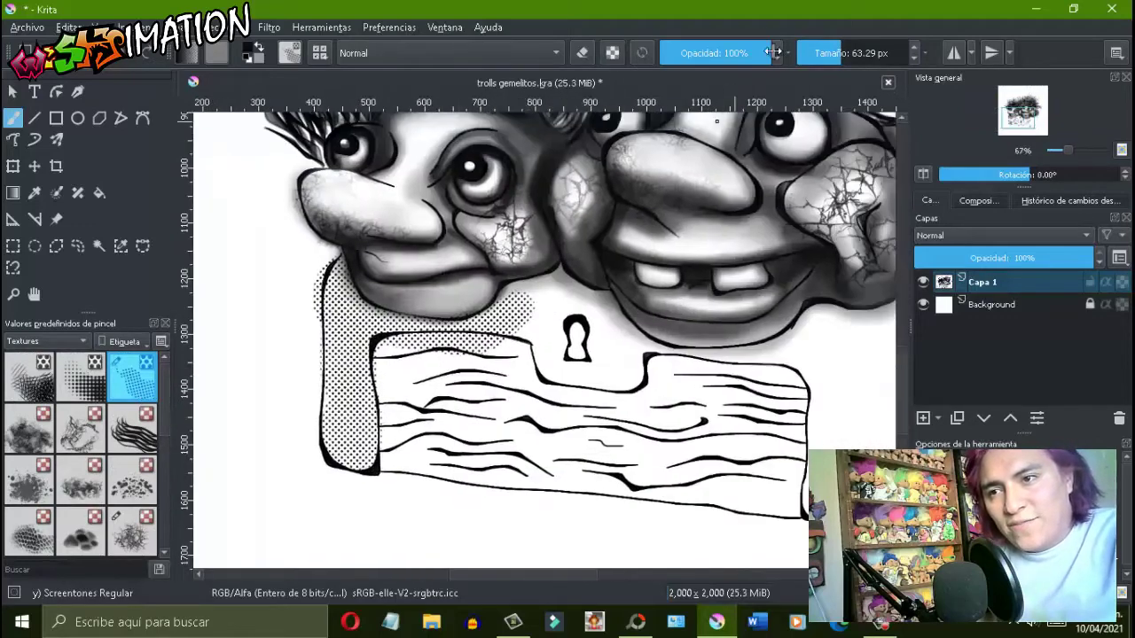
pyautogui.moveTo(373, 417); pyautogui.dragTo(798, 461)
pyautogui.scroll(-2, 551, 475)
pyautogui.scroll(3, 552, 474)
pyautogui.moveTo(319, 443); pyautogui.dragTo(711, 415)
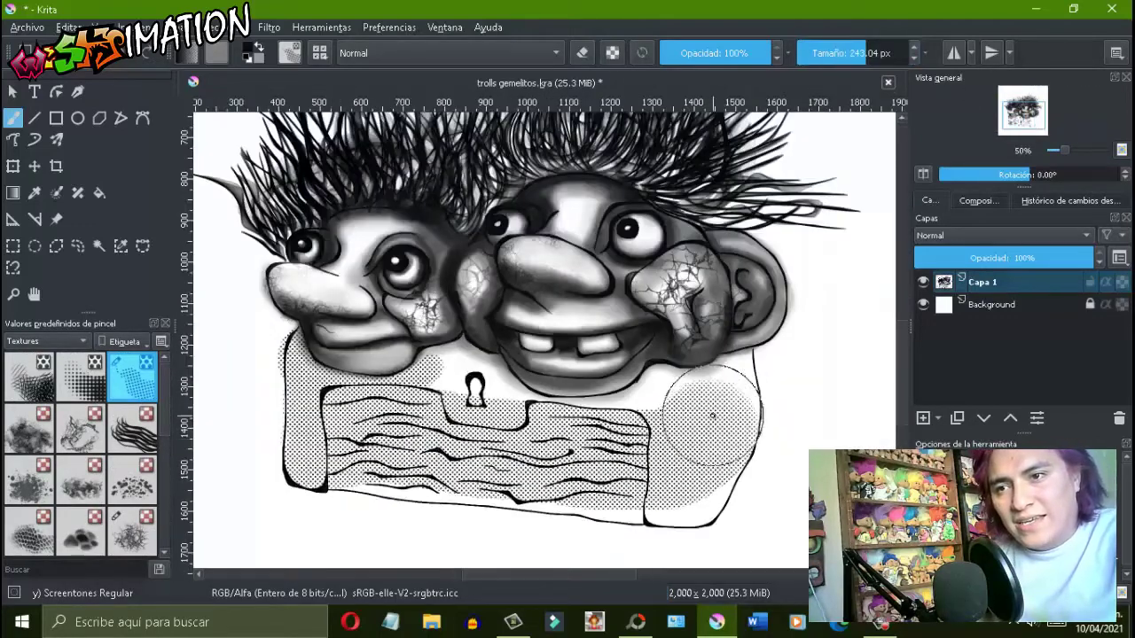
# Set the brush blend mode to Borrar (Erase) from the pop-up palette.
pyautogui.rightClick(729, 357)
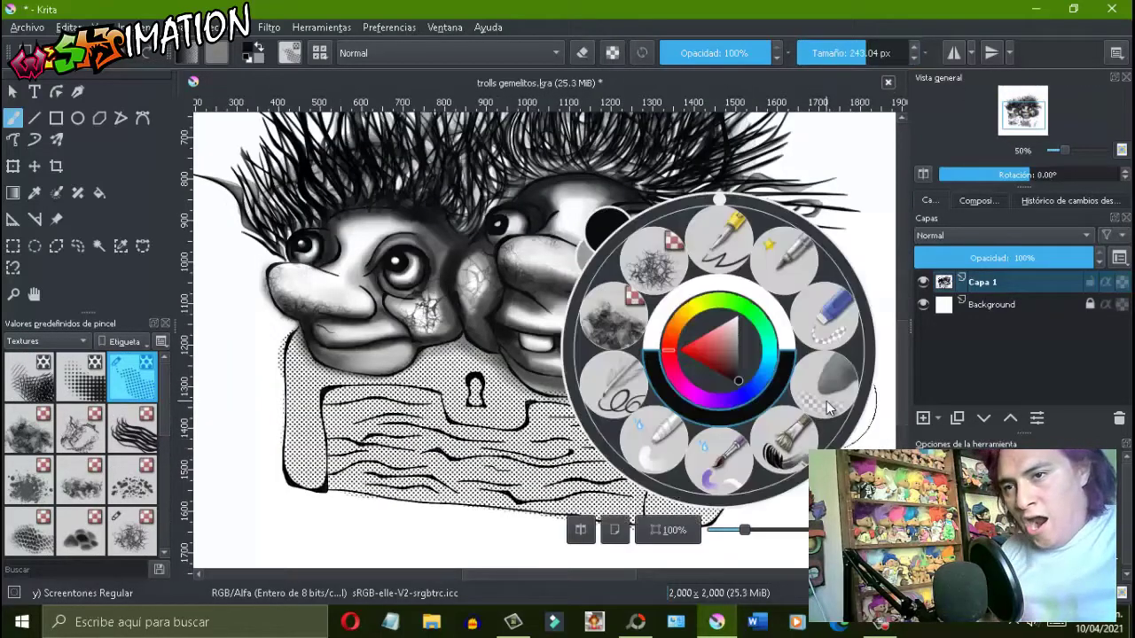
pyautogui.click(413, 54)
pyautogui.click(391, 82)
pyautogui.scroll(3, 770, 363)
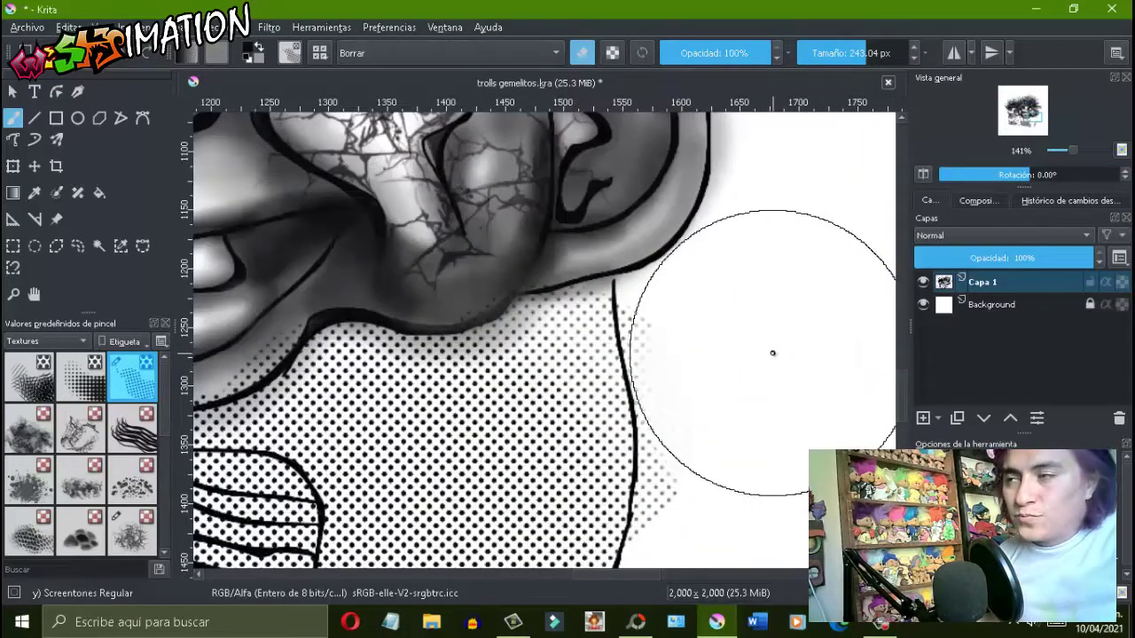
pyautogui.scroll(-2, 274, 347)
pyautogui.scroll(5, 322, 314)
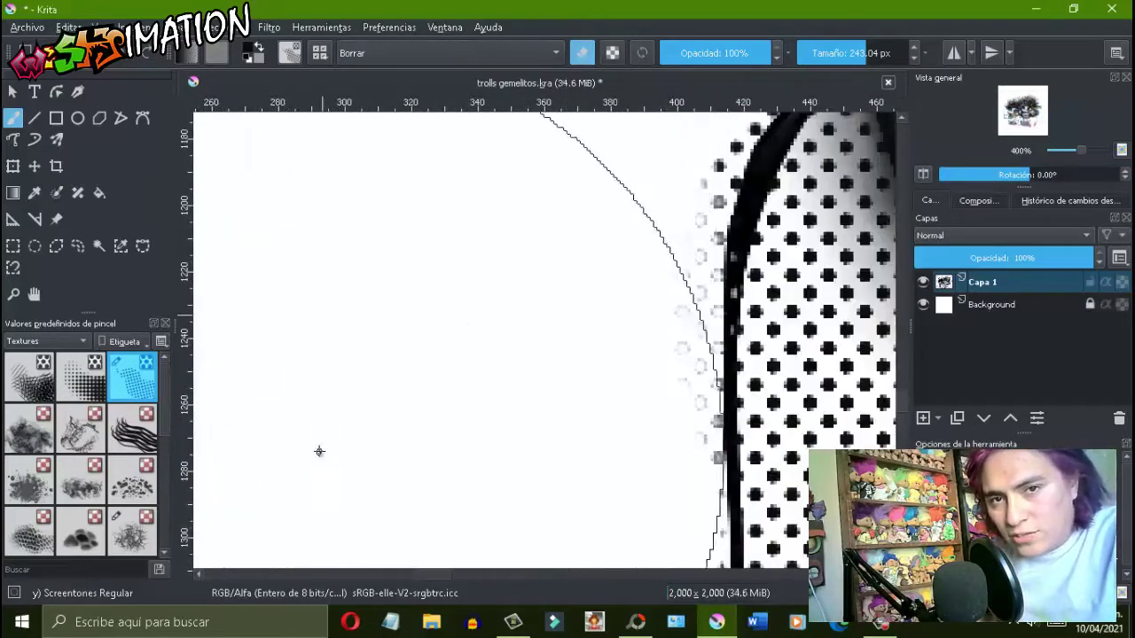
pyautogui.scroll(-5, 319, 451)
pyautogui.scroll(3, 367, 393)
pyautogui.keyDown('ctrl'); pyautogui.scroll(1, 571, 302); pyautogui.keyUp('ctrl')
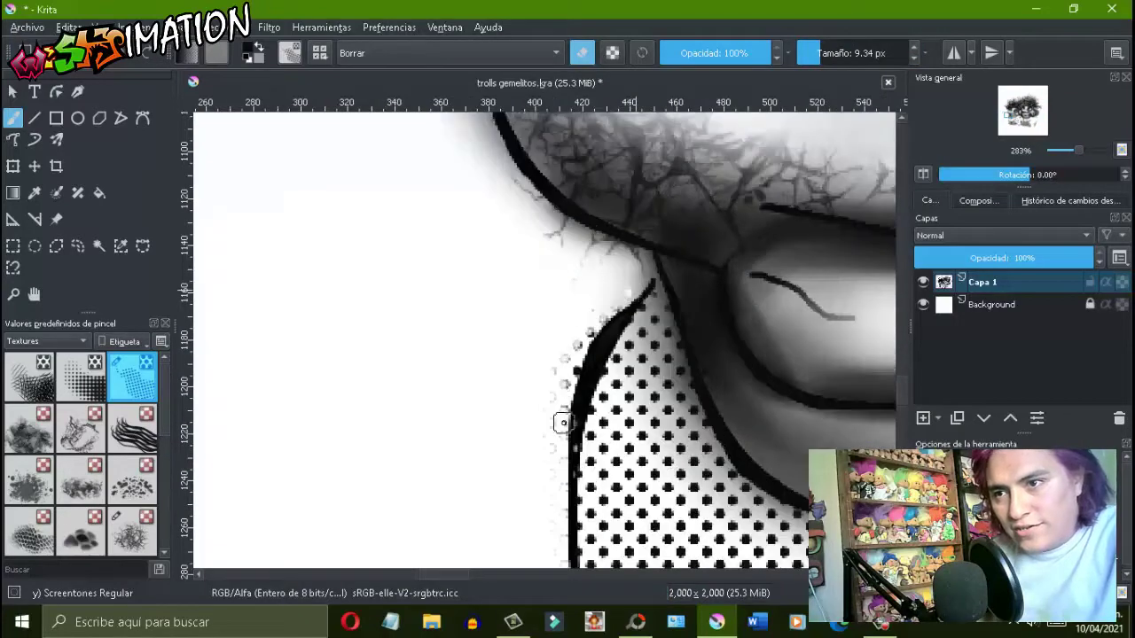
pyautogui.keyDown('ctrl'); pyautogui.scroll(-1, 615, 306); pyautogui.keyUp('ctrl')
pyautogui.scroll(-3, 354, 328)
# Erase stray screentone dots outside the chest outline with a basic brush in Erase mode.
pyautogui.click(46, 342)
pyautogui.click(49, 380)
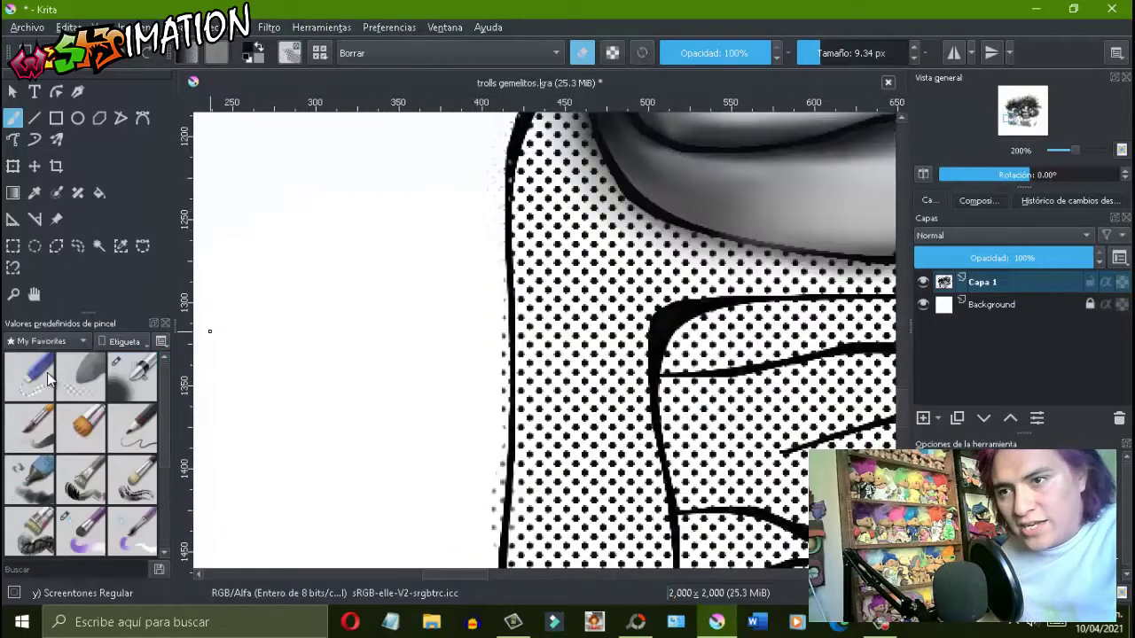
pyautogui.rightClick(477, 333)
pyautogui.click(404, 55)
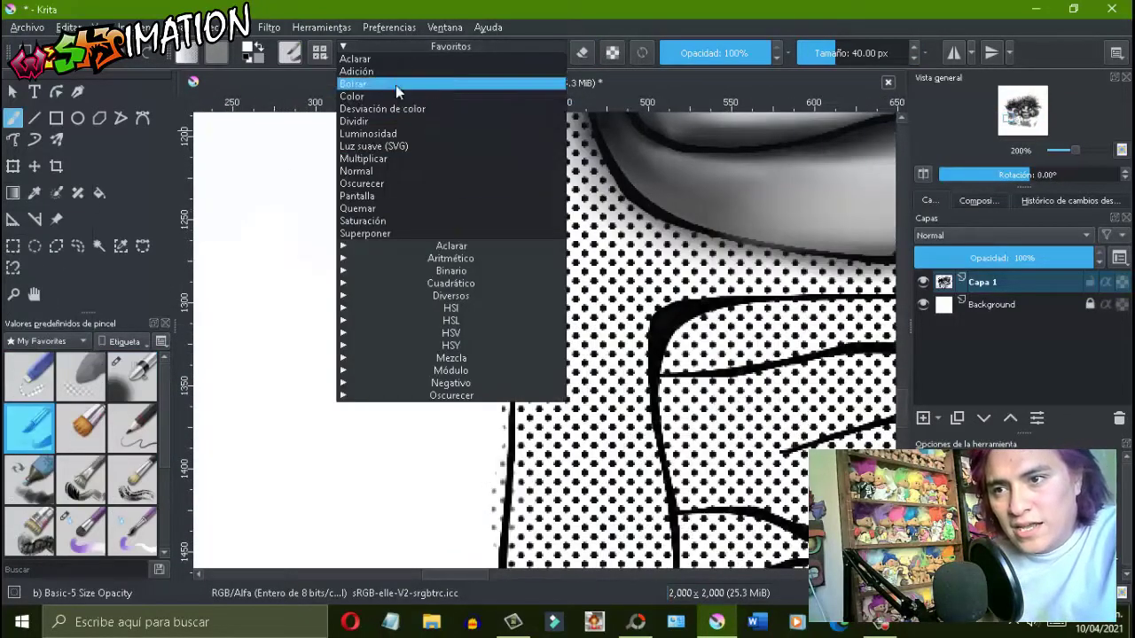
pyautogui.click(396, 85)
pyautogui.hscroll(5, 435, 283)
pyautogui.hscroll(10, 562, 317)
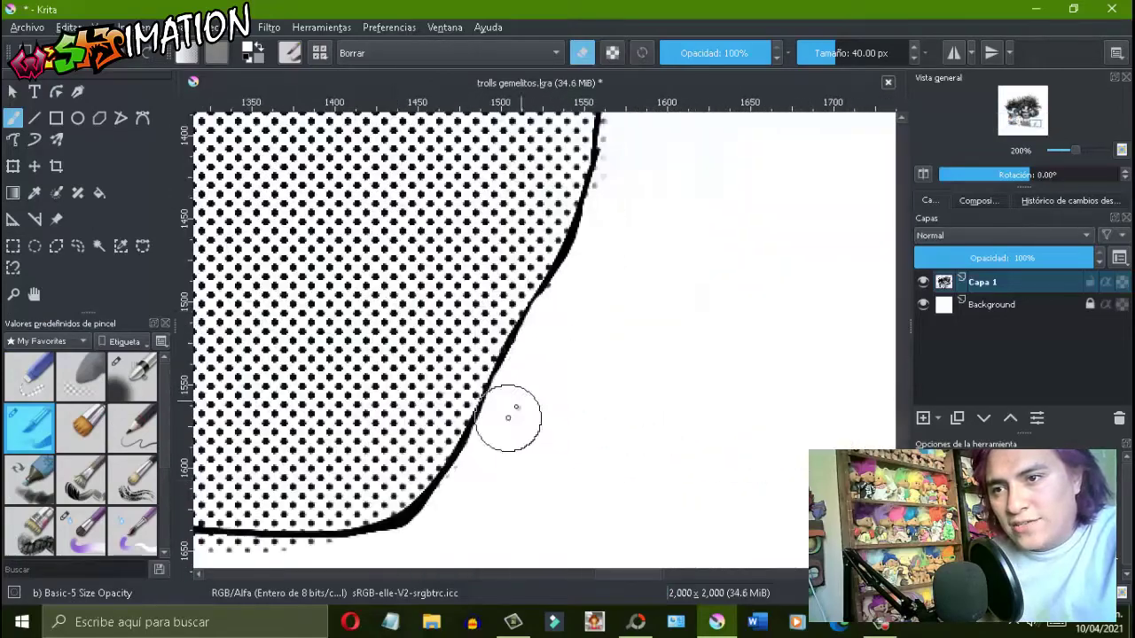
pyautogui.hscroll(-8, 508, 417)
pyautogui.scroll(-3, 629, 421)
pyautogui.hscroll(-4, 262, 379)
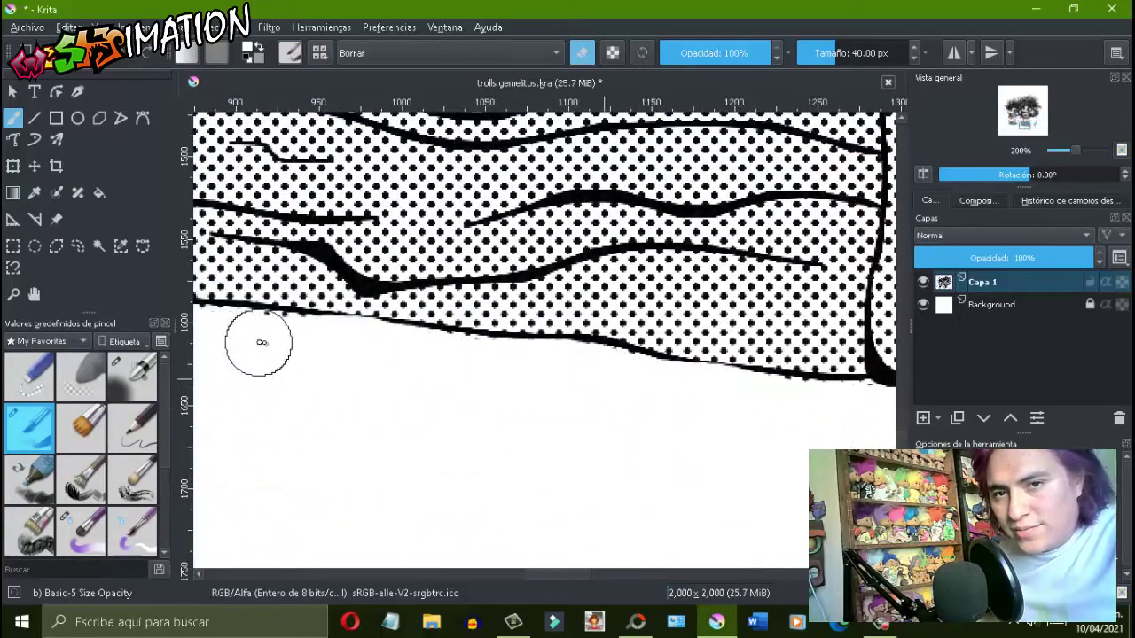
pyautogui.scroll(-3, 262, 342)
pyautogui.scroll(3, 494, 354)
pyautogui.rightClick(494, 405)
pyautogui.click(552, 246)
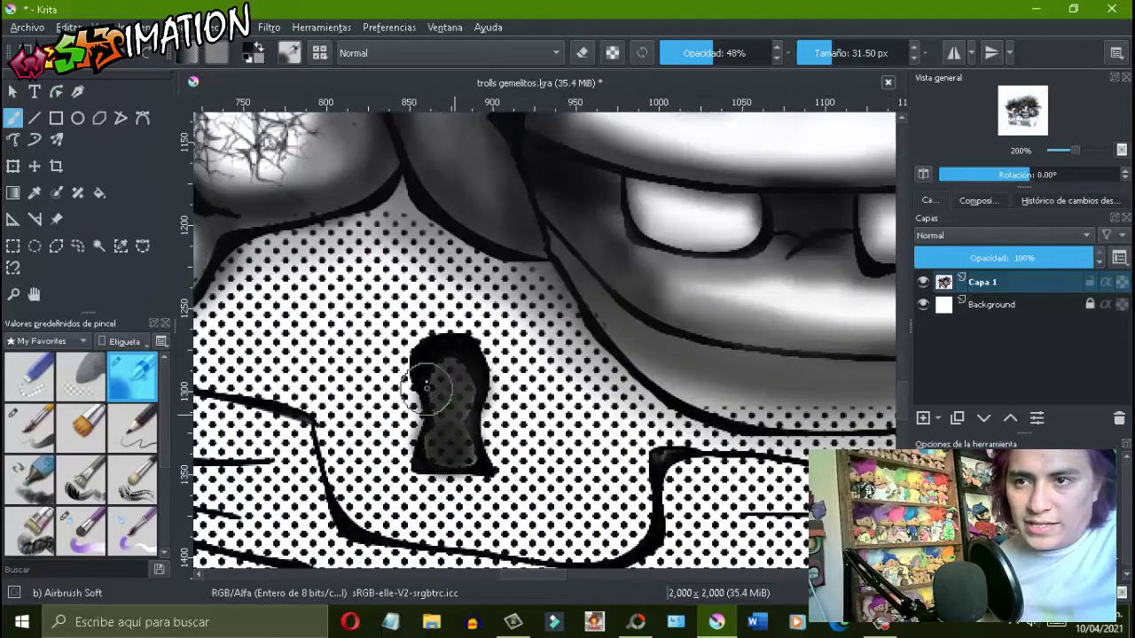
# Softly shade the chest's left and right edges in grey.
pyautogui.scroll(-3, 709, 222)
pyautogui.moveTo(297, 532); pyautogui.dragTo(297, 346)
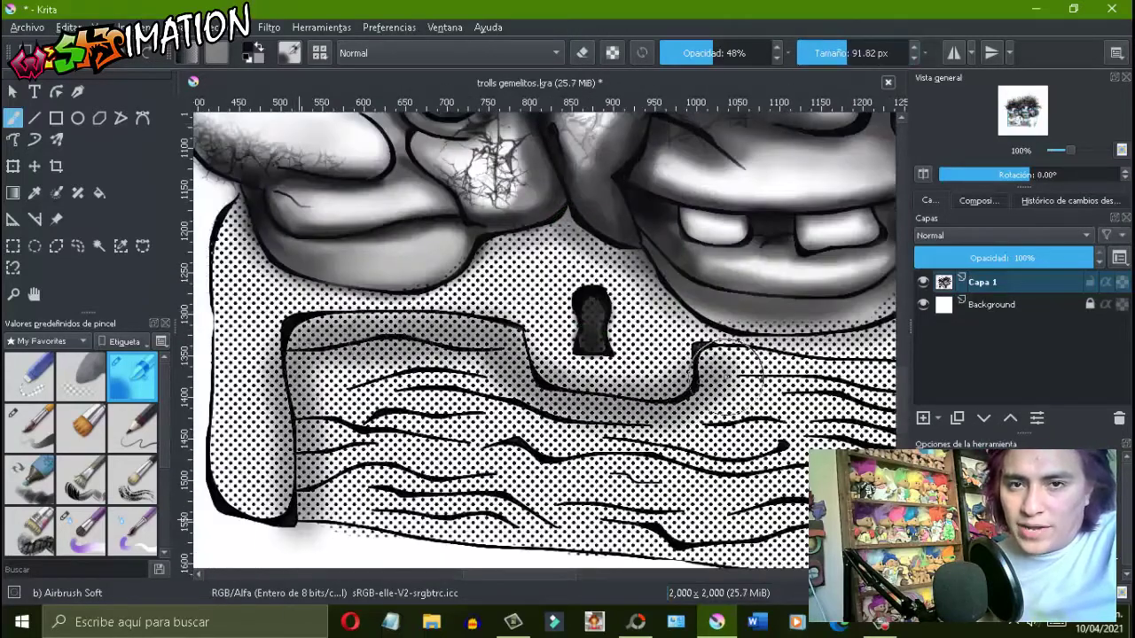
pyautogui.hscroll(5, 732, 376)
pyautogui.moveTo(603, 350); pyautogui.dragTo(612, 567)
pyautogui.scroll(-5, 612, 443)
pyautogui.scroll(3, 325, 414)
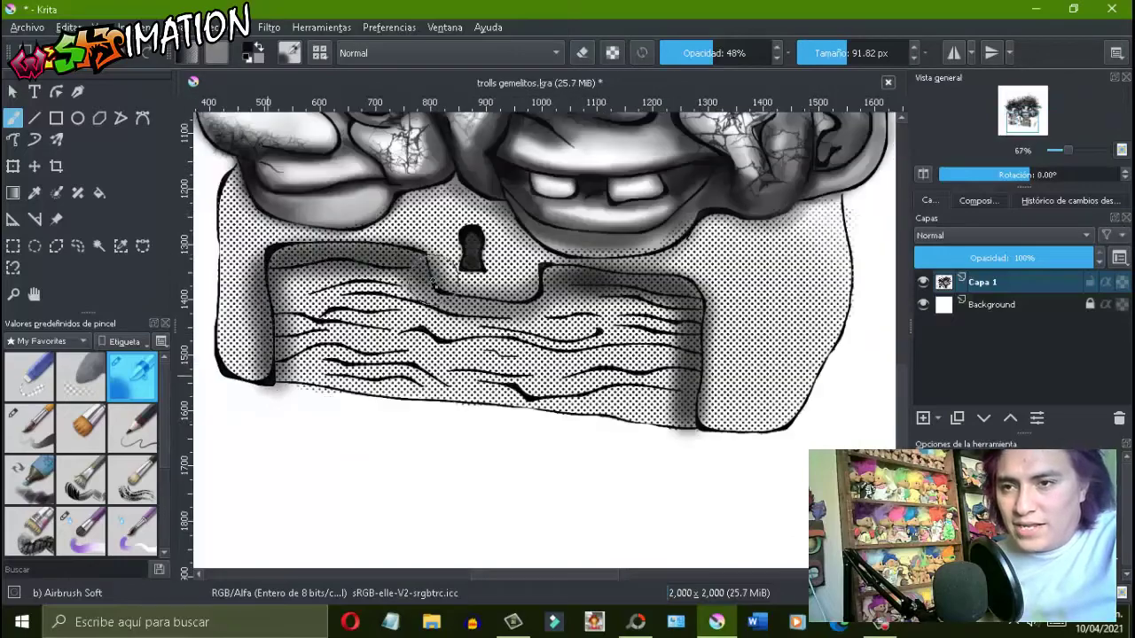
pyautogui.scroll(-3, 431, 280)
pyautogui.scroll(2, 772, 262)
pyautogui.scroll(-3, 798, 233)
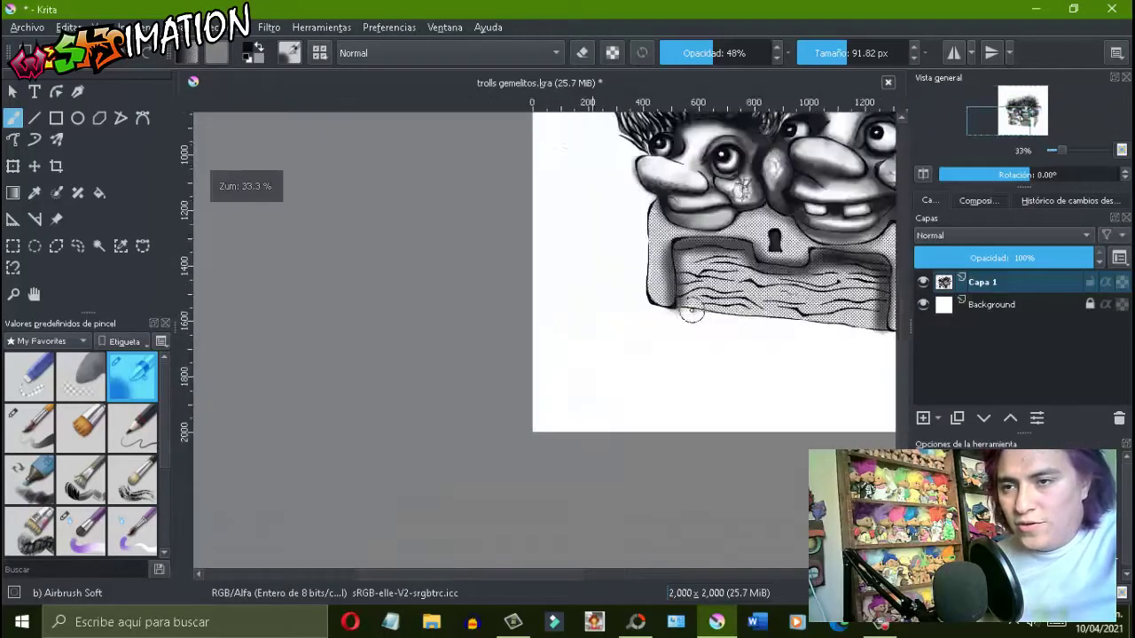
pyautogui.scroll(4, 692, 304)
pyautogui.scroll(-1, 417, 361)
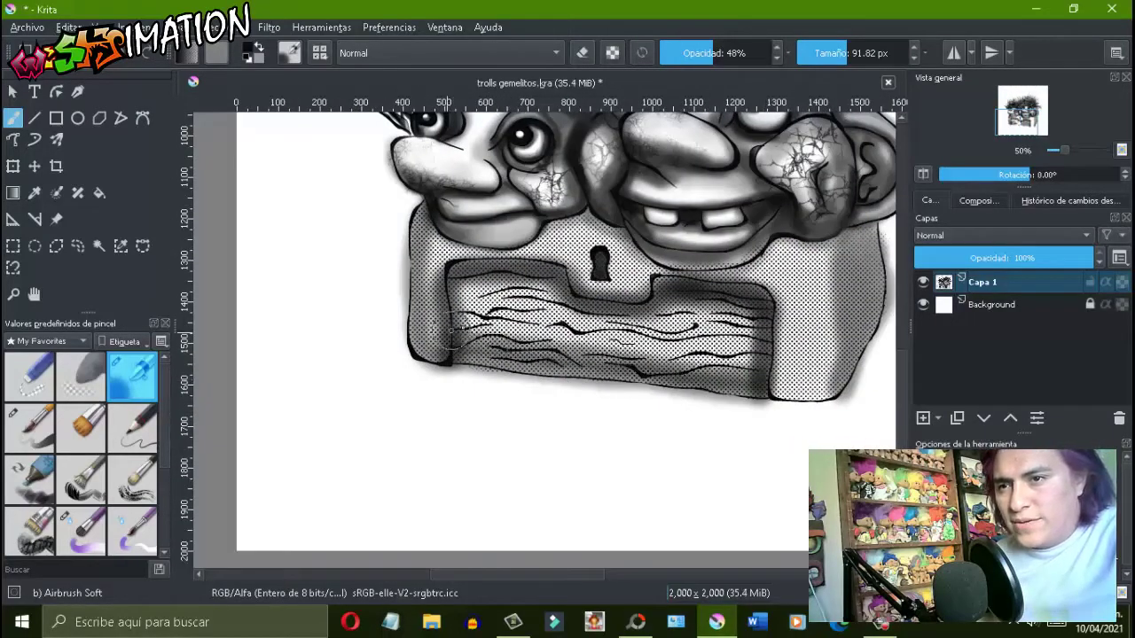
pyautogui.scroll(2, 450, 330)
pyautogui.scroll(-2, 745, 266)
pyautogui.scroll(-3, 722, 257)
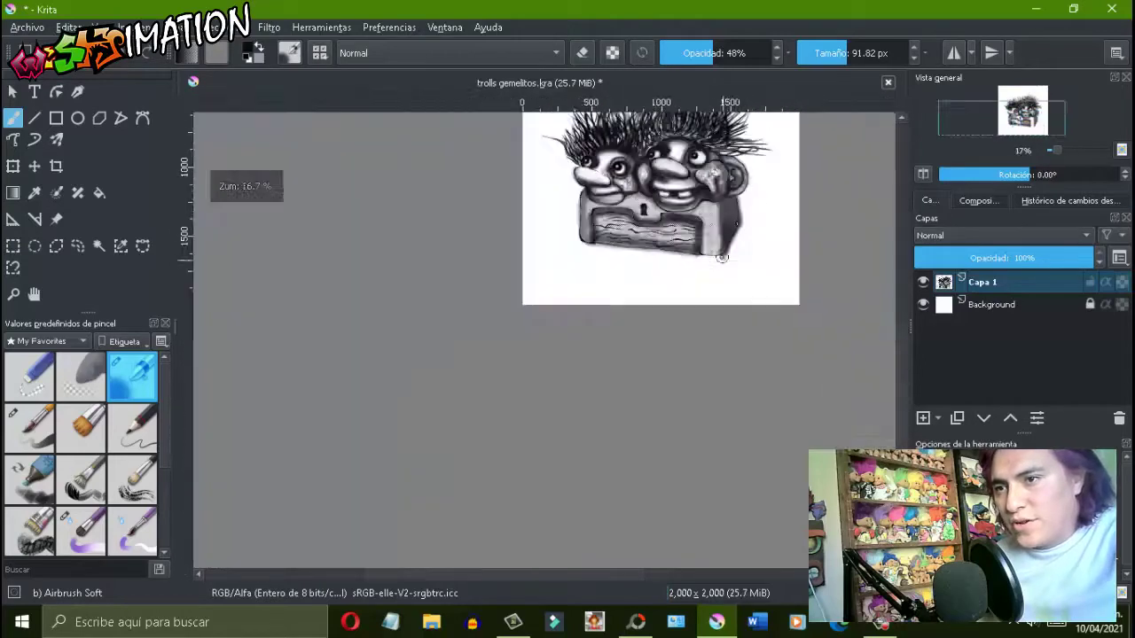
pyautogui.scroll(3, 722, 257)
pyautogui.scroll(2, 717, 379)
pyautogui.scroll(1, 745, 388)
# Clean the grey spill past the chest's right outline to white, then select 'LAPIZ DE CURVA'.
pyautogui.rightClick(483, 497)
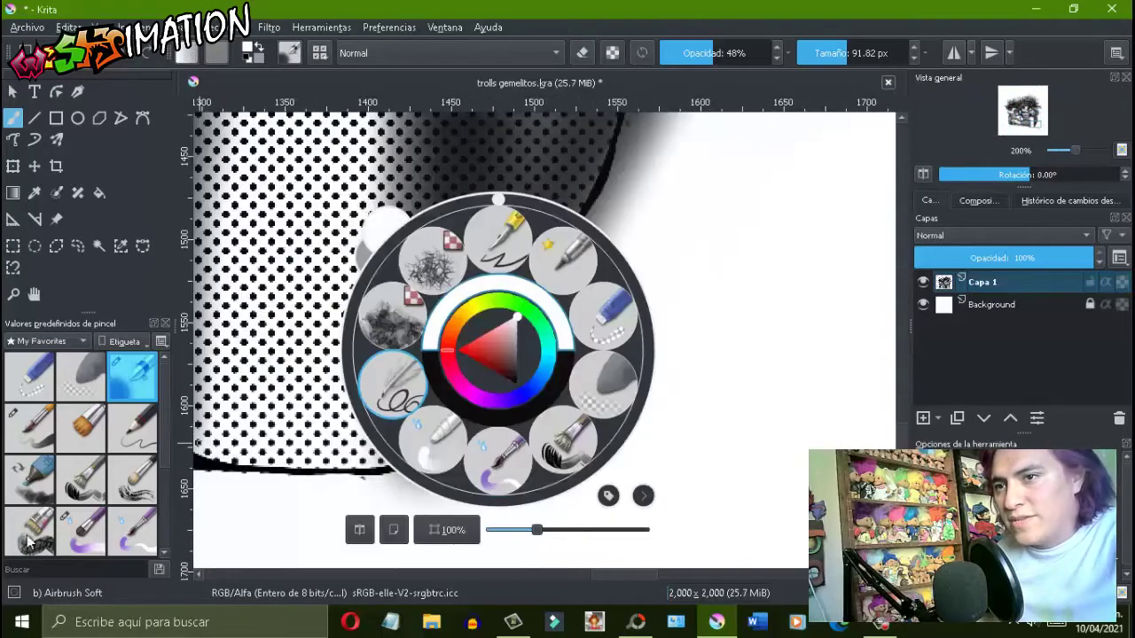
pyautogui.click(450, 498)
pyautogui.scroll(3, 410, 502)
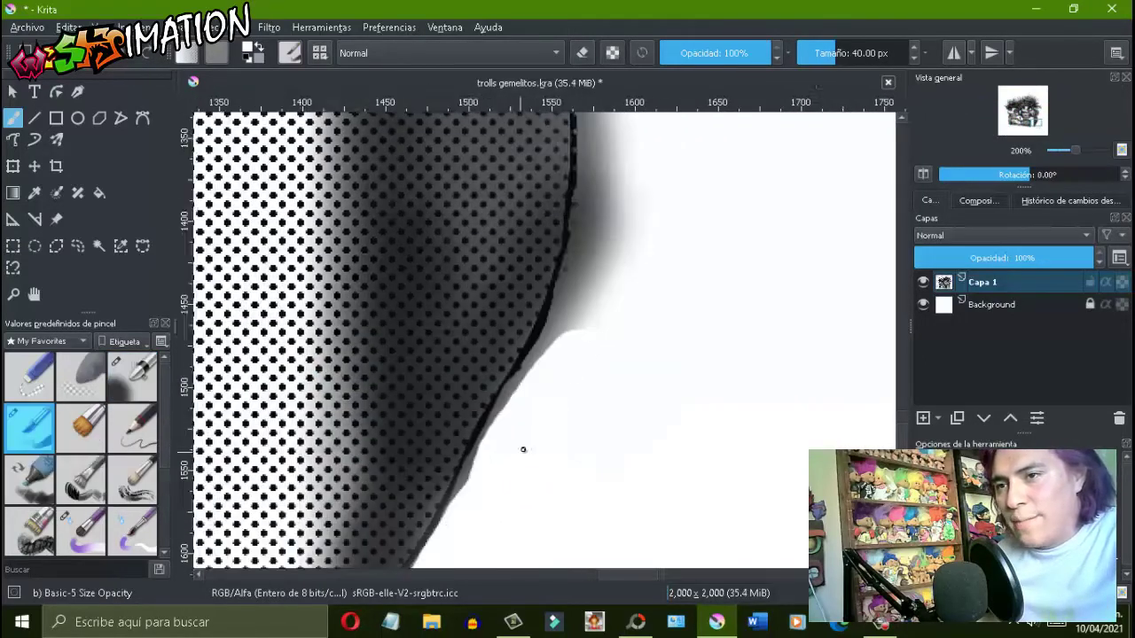
pyautogui.scroll(3, 522, 452)
pyautogui.scroll(3, 601, 411)
pyautogui.scroll(3, 524, 452)
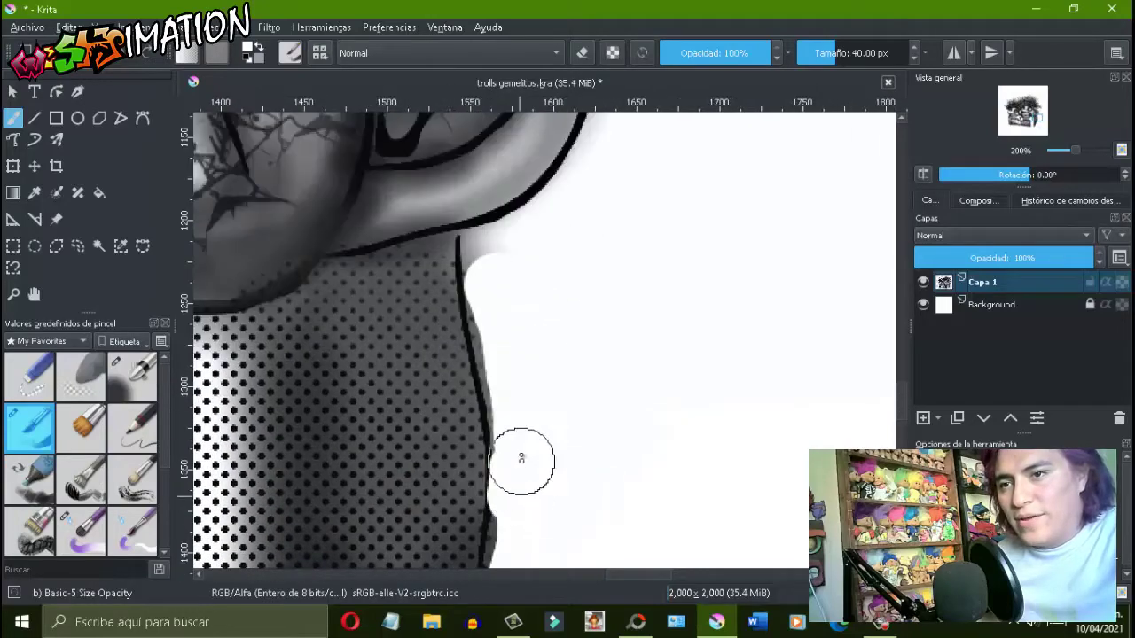
pyautogui.scroll(3, 633, 352)
pyautogui.scroll(2, 562, 320)
pyautogui.scroll(3, 499, 367)
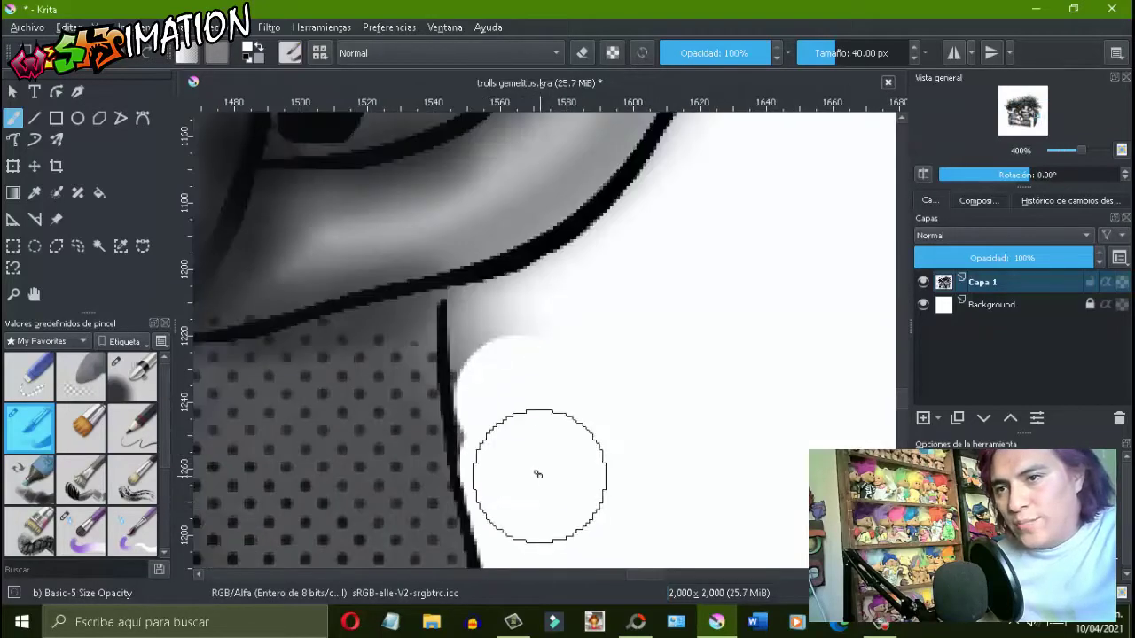
pyautogui.scroll(3, 502, 325)
pyautogui.scroll(1, 611, 390)
pyautogui.scroll(-3, 89, 443)
pyautogui.click(95, 428)
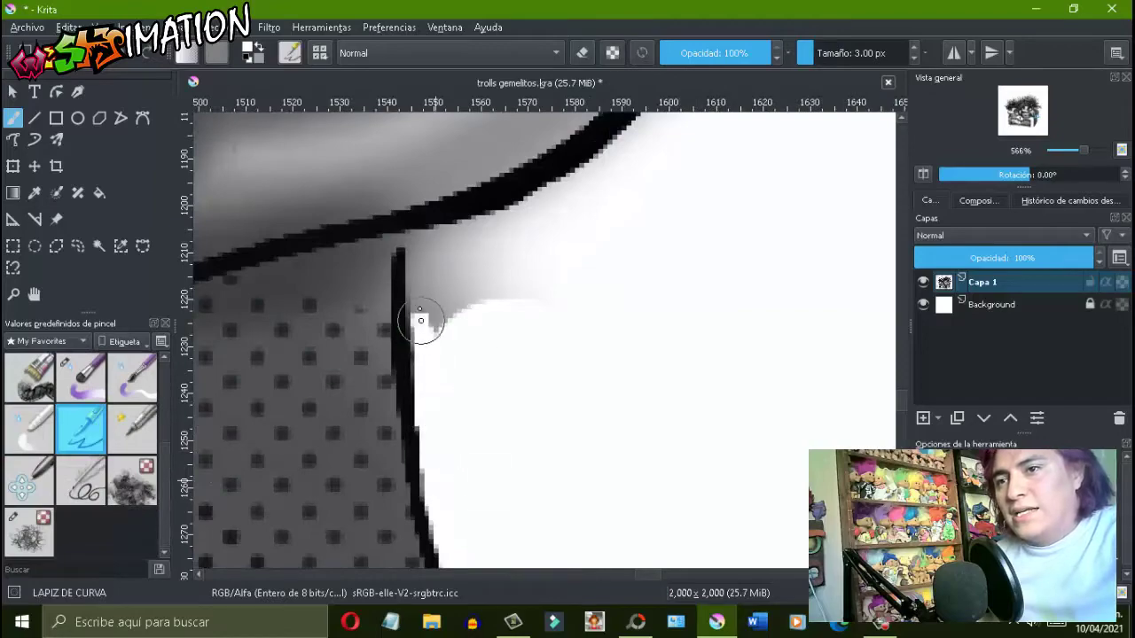
# Retouch the troll's eye with a fine 1–2 px pencil and undo the stray inner eyelid stroke.
pyautogui.scroll(-10, 455, 547)
pyautogui.rightClick(429, 403)
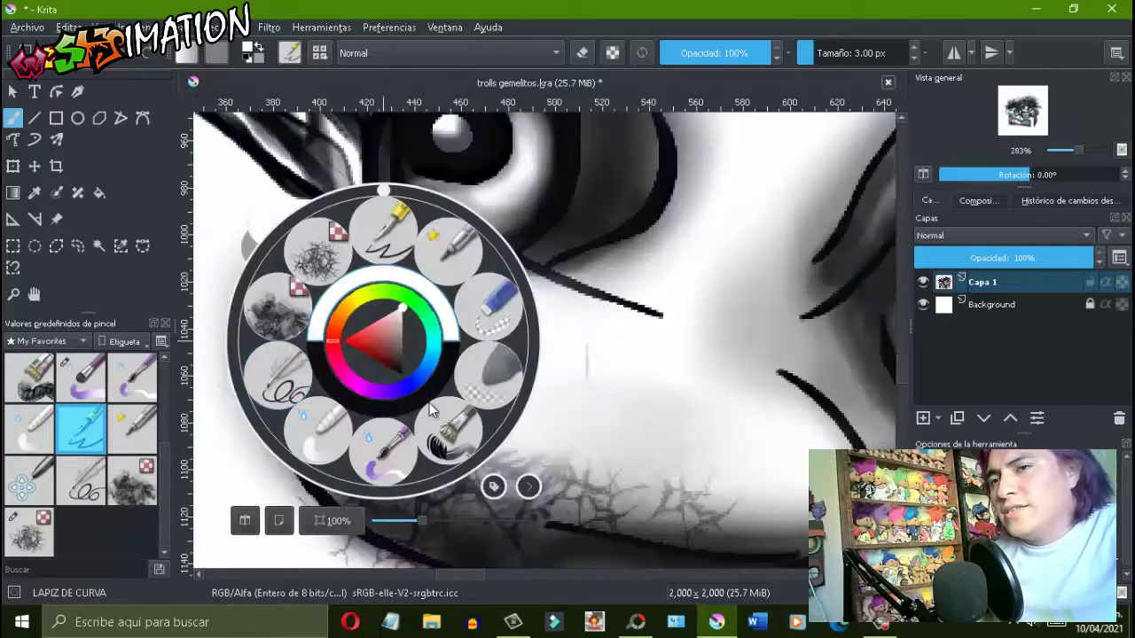
pyautogui.scroll(-5, 660, 316)
pyautogui.scroll(4, 660, 317)
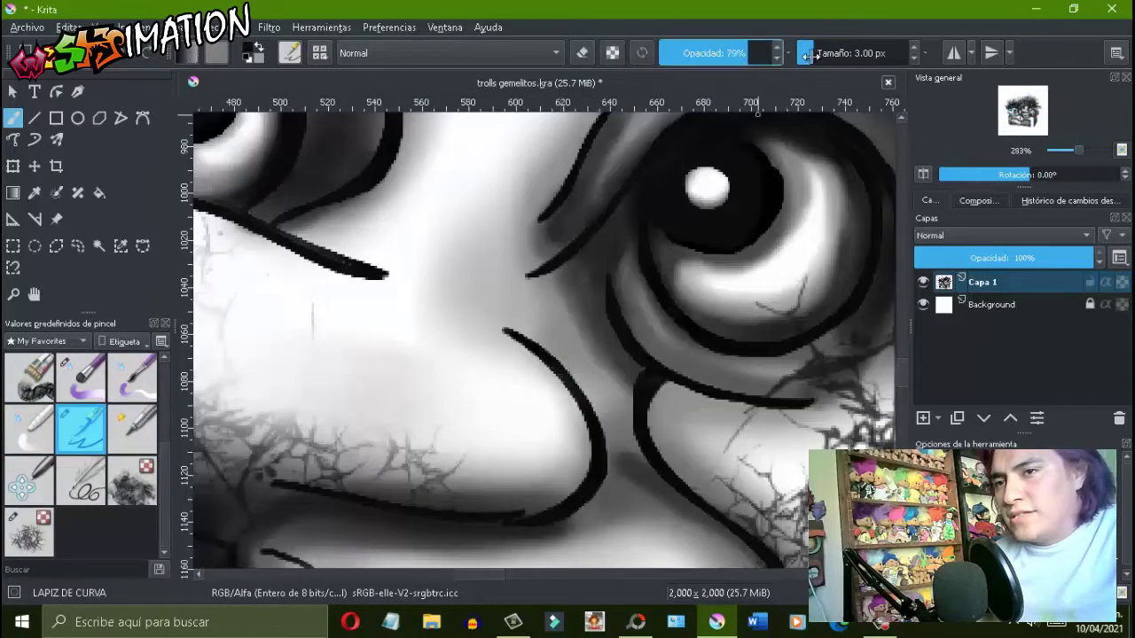
pyautogui.moveTo(561, 366); pyautogui.dragTo(427, 406)
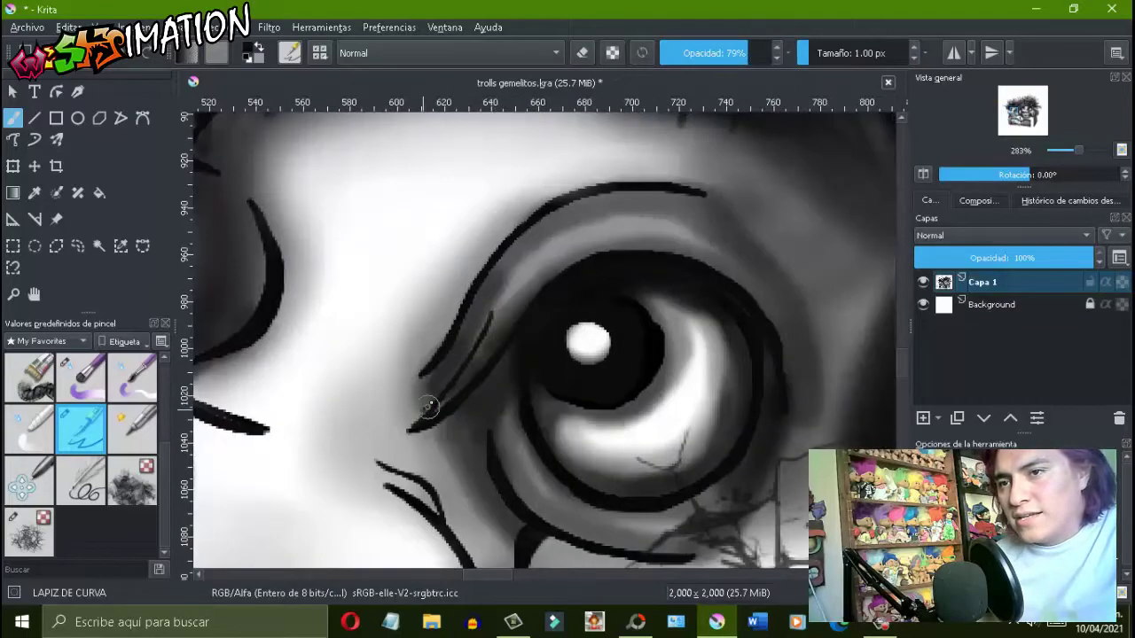
pyautogui.hotkey('ctrl', 'z')
# Keep refining the troll's eye and eyelid strokes with the fine pencil.
pyautogui.scroll(-5, 692, 436)
pyautogui.scroll(5, 692, 436)
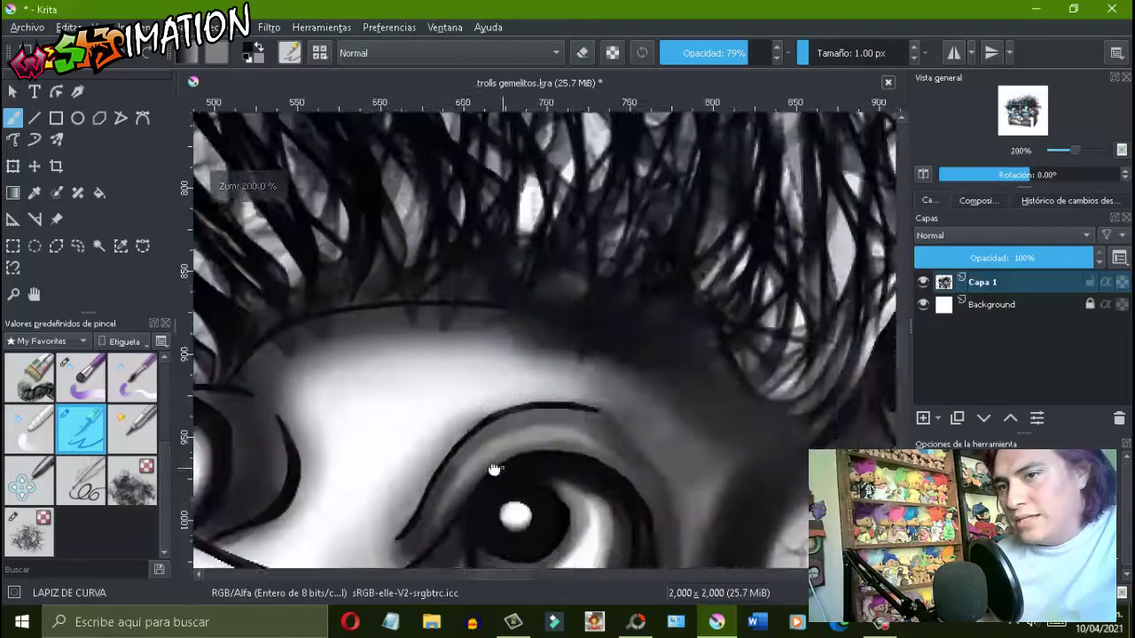
pyautogui.scroll(-5, 413, 536)
pyautogui.scroll(5, 562, 413)
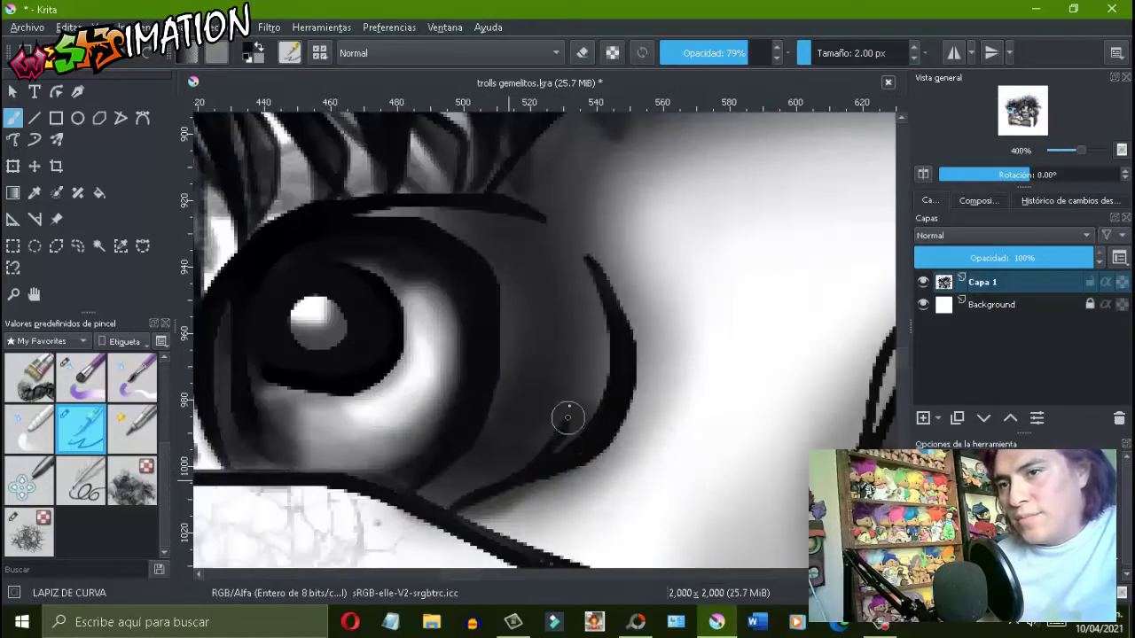
pyautogui.scroll(-5, 703, 426)
pyautogui.scroll(5, 523, 337)
pyautogui.scroll(-5, 588, 274)
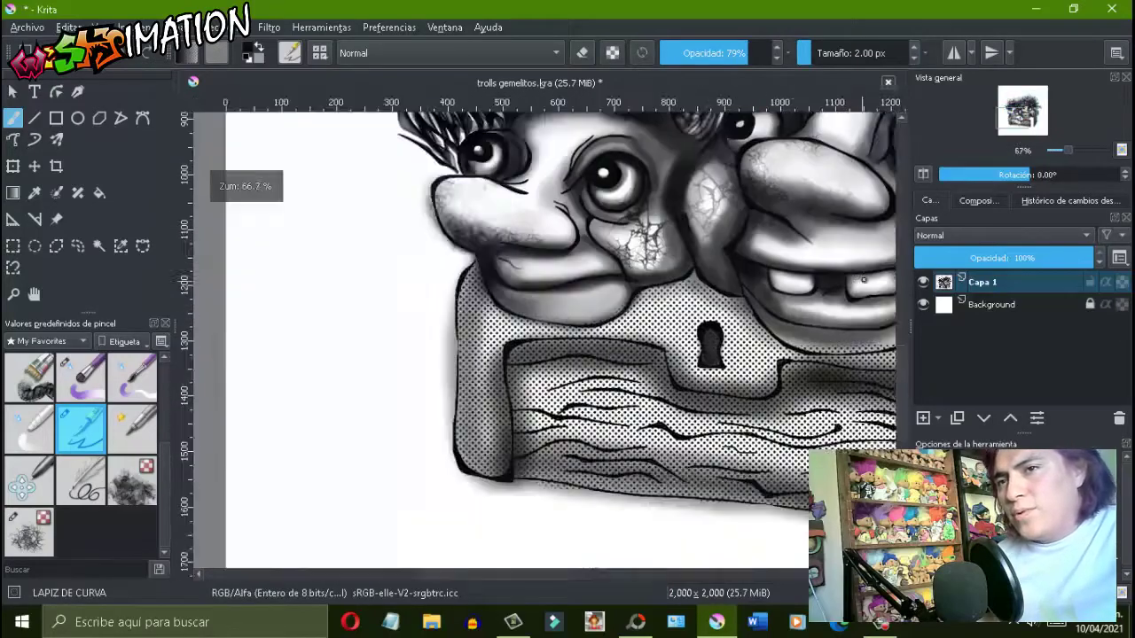
pyautogui.scroll(3, 429, 389)
pyautogui.scroll(2, 430, 389)
pyautogui.scroll(-5, 484, 367)
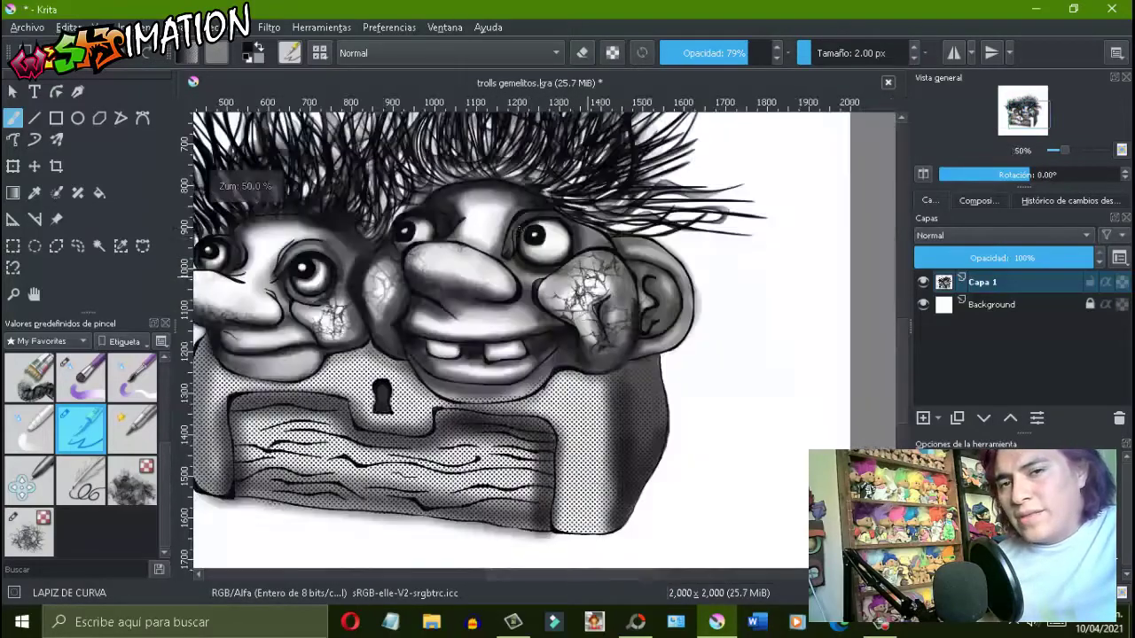
pyautogui.scroll(5, 524, 439)
pyautogui.scroll(-2, 550, 354)
pyautogui.scroll(-3, 611, 436)
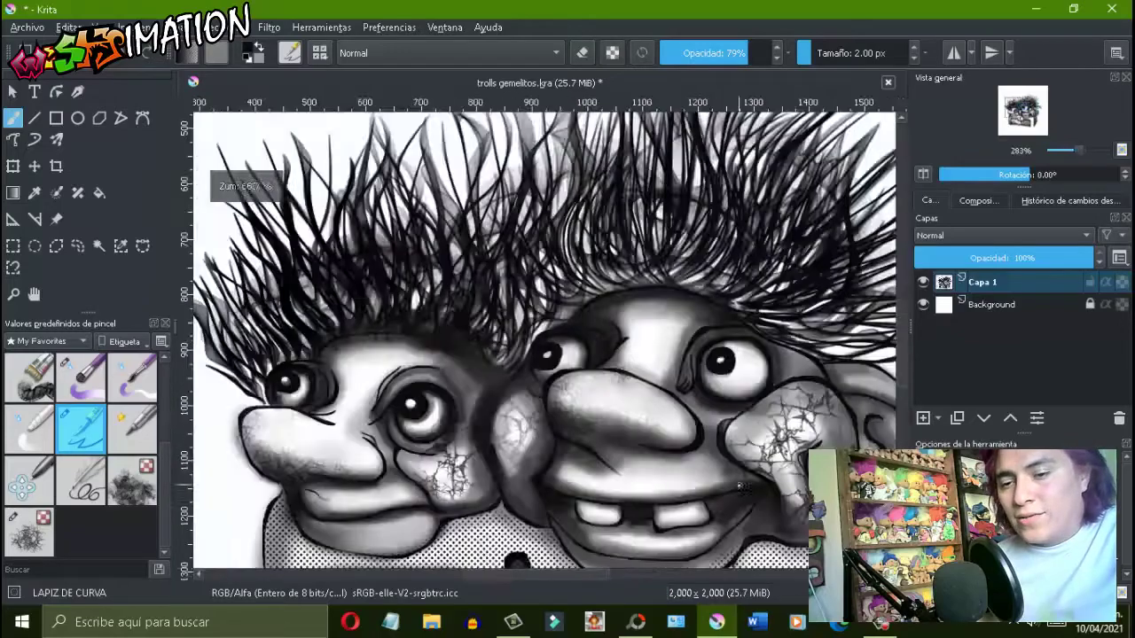
pyautogui.scroll(5, 588, 417)
pyautogui.scroll(-5, 501, 478)
pyautogui.scroll(2, 501, 479)
pyautogui.scroll(2, 734, 412)
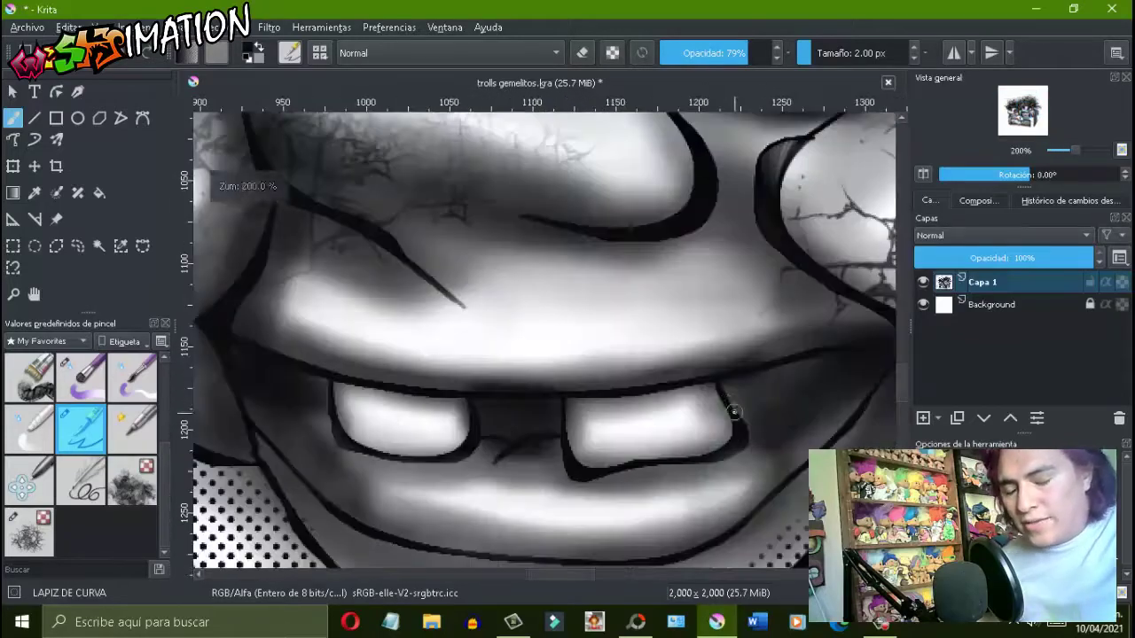
pyautogui.scroll(-4, 251, 364)
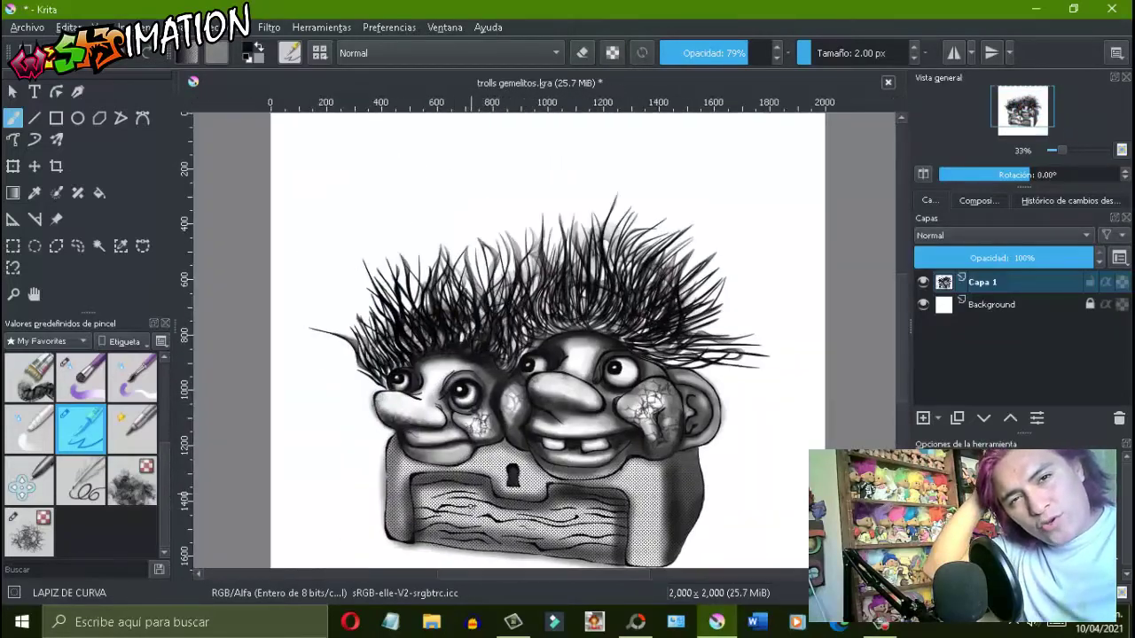
pyautogui.scroll(2, 373, 423)
pyautogui.scroll(2, 373, 423)
pyautogui.scroll(-3, 568, 448)
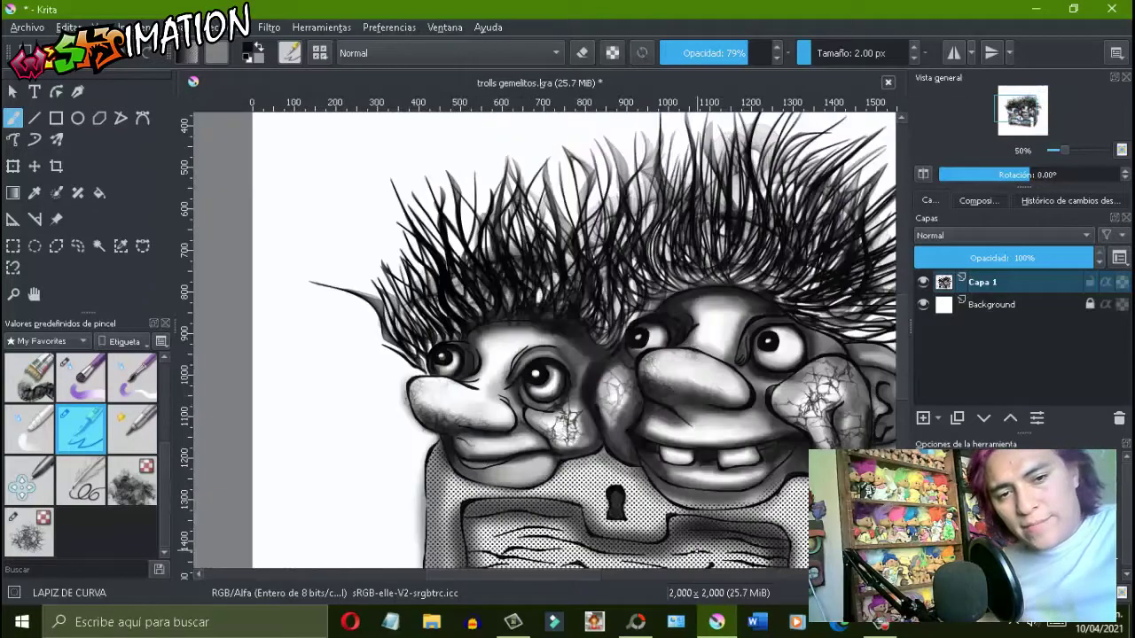
pyautogui.scroll(3, 455, 329)
# Soften the lip crease with an Airbrush Soft brush about 10 px wide.
pyautogui.rightClick(456, 329)
pyautogui.click(586, 328)
pyautogui.scroll(2, 621, 316)
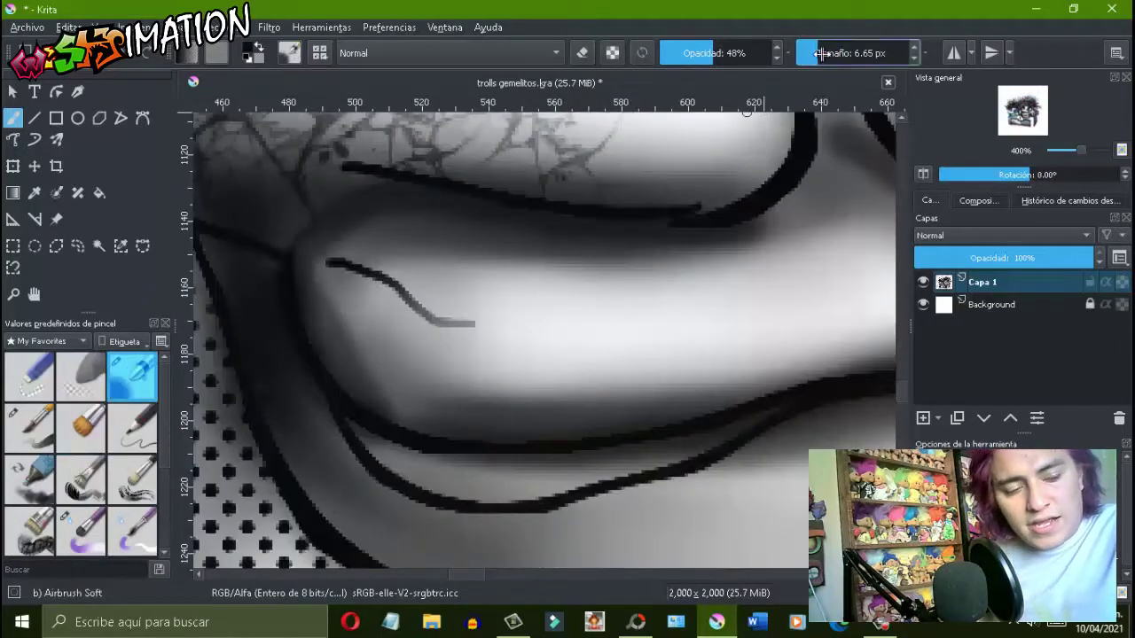
pyautogui.moveTo(820, 54); pyautogui.dragTo(823, 53)
pyautogui.scroll(-4, 443, 478)
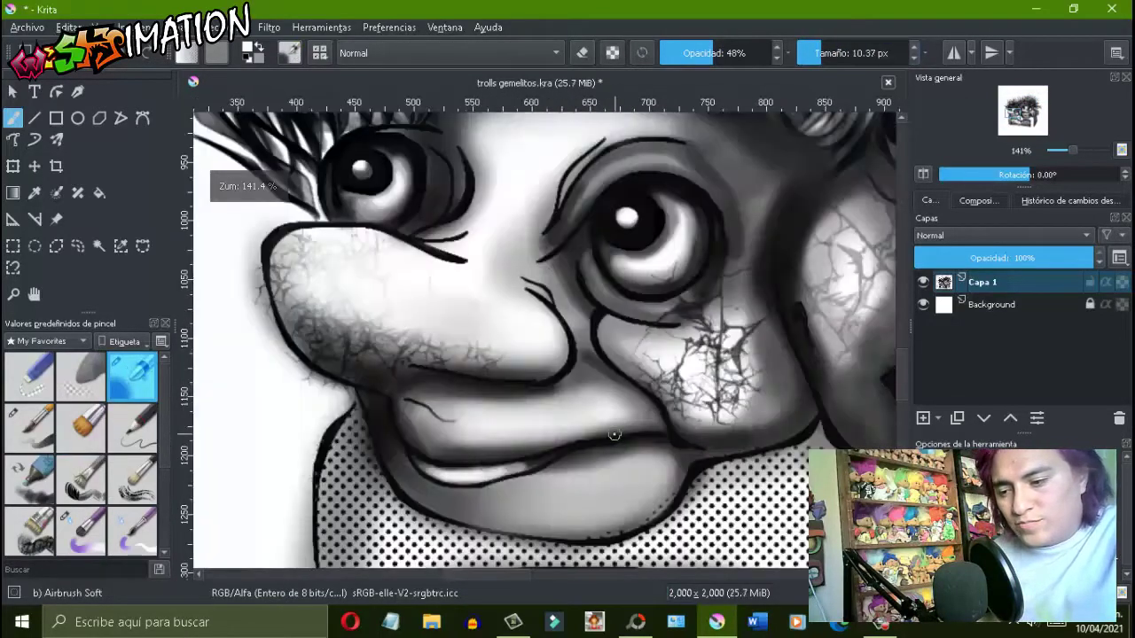
pyautogui.scroll(-3, 496, 461)
pyautogui.scroll(-2, 532, 452)
pyautogui.scroll(2, 544, 450)
pyautogui.scroll(4, 544, 450)
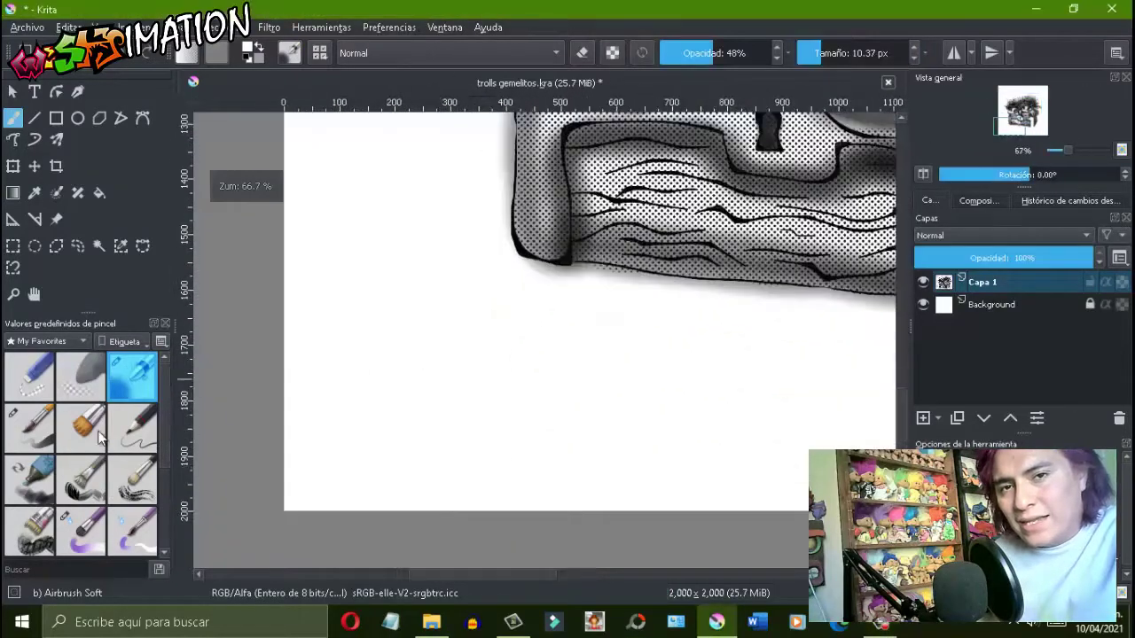
pyautogui.press('/')
# Hand-letter 'Yannick' below the chest, dotting its i.
pyautogui.rightClick(370, 355)
pyautogui.moveTo(333, 359); pyautogui.dragTo(334, 405)
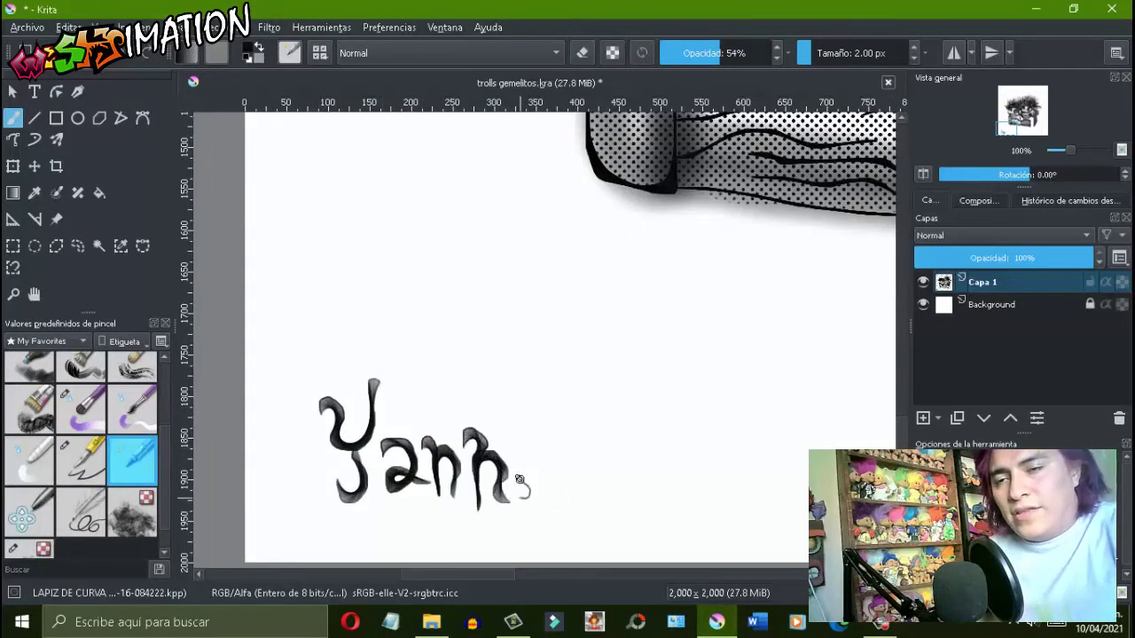
pyautogui.click(524, 424)
pyautogui.scroll(-3, 526, 427)
pyautogui.scroll(3, 534, 436)
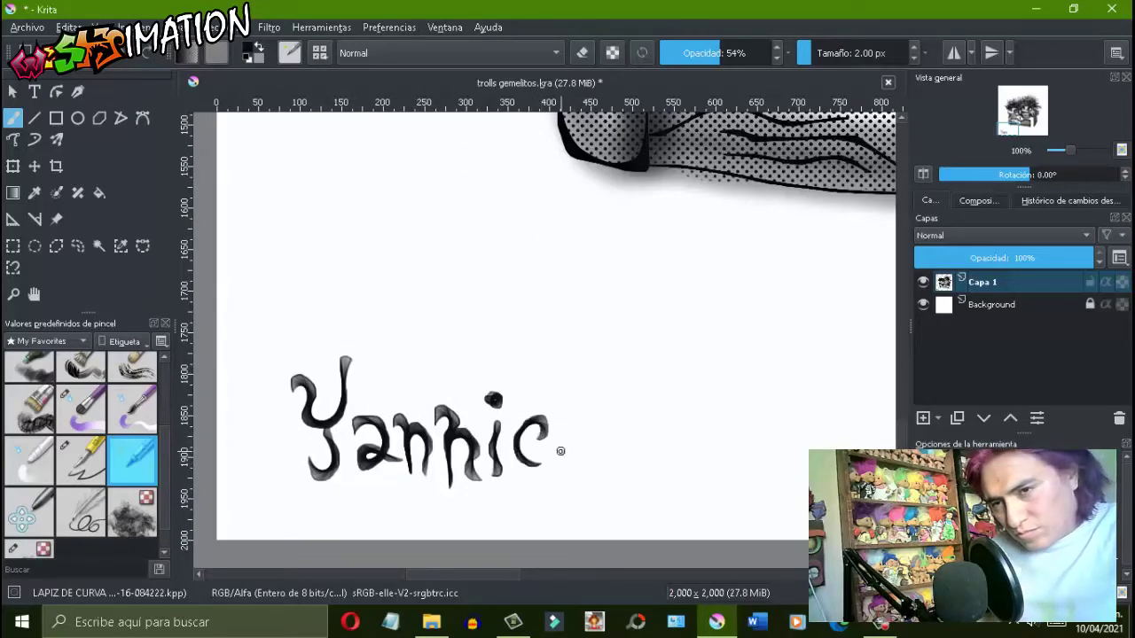
pyautogui.scroll(-3, 591, 380)
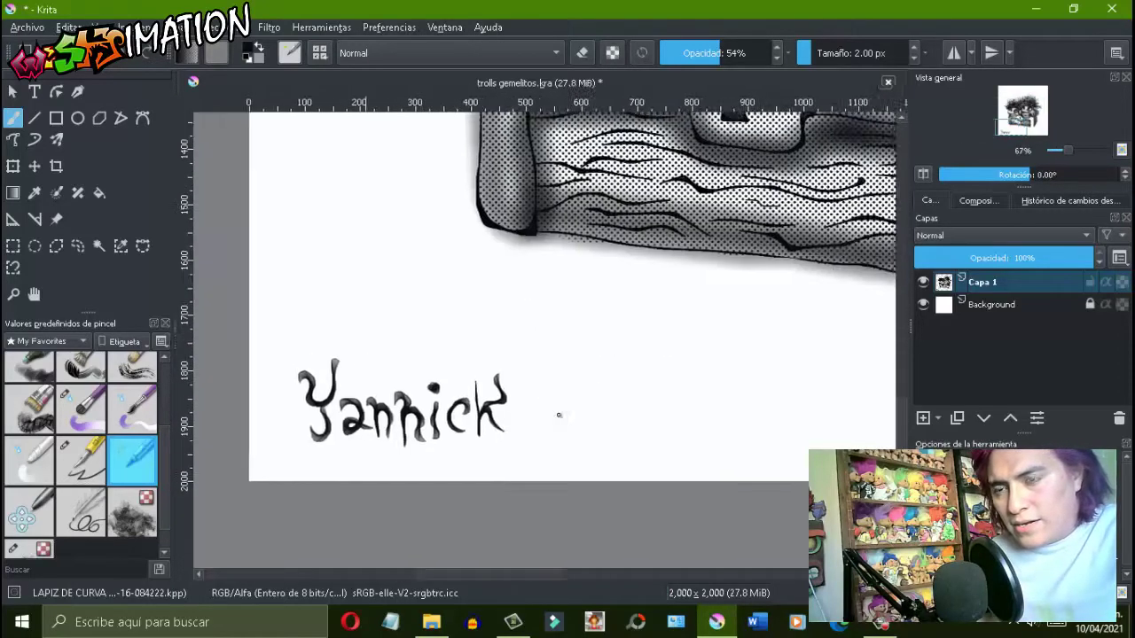
pyautogui.scroll(3, 557, 414)
pyautogui.scroll(-3, 651, 417)
pyautogui.scroll(3, 651, 418)
# Letter 'Moise' to finish the 'Yannick & Moise' caption.
pyautogui.moveTo(541, 371); pyautogui.dragTo(567, 343)
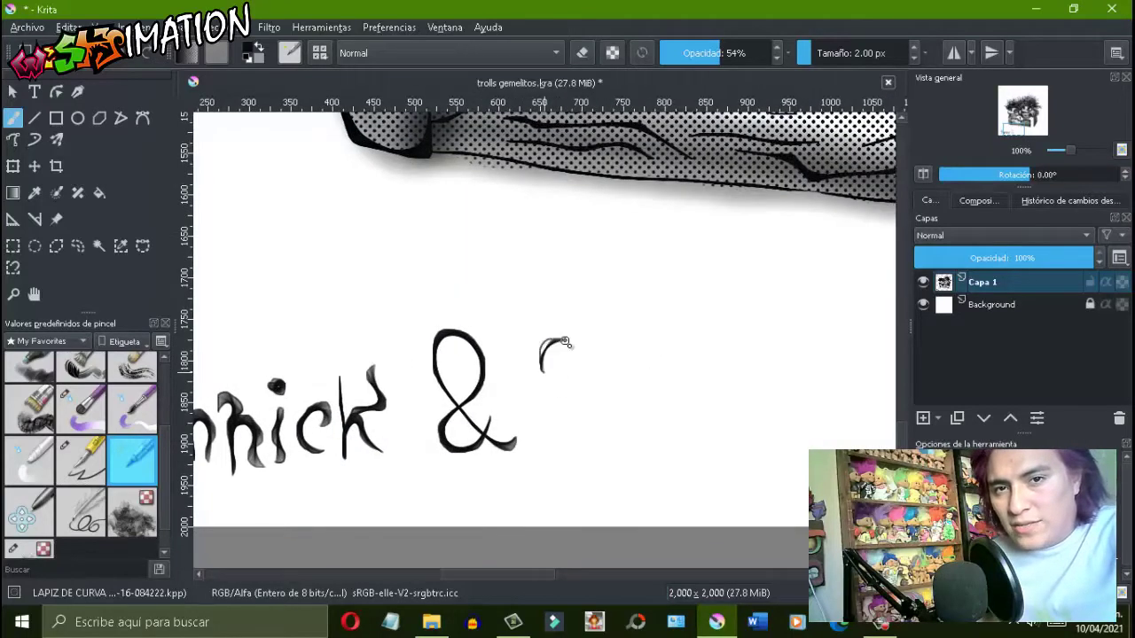
pyautogui.scroll(-3, 703, 446)
pyautogui.scroll(3, 703, 446)
pyautogui.moveTo(607, 461); pyautogui.dragTo(600, 425)
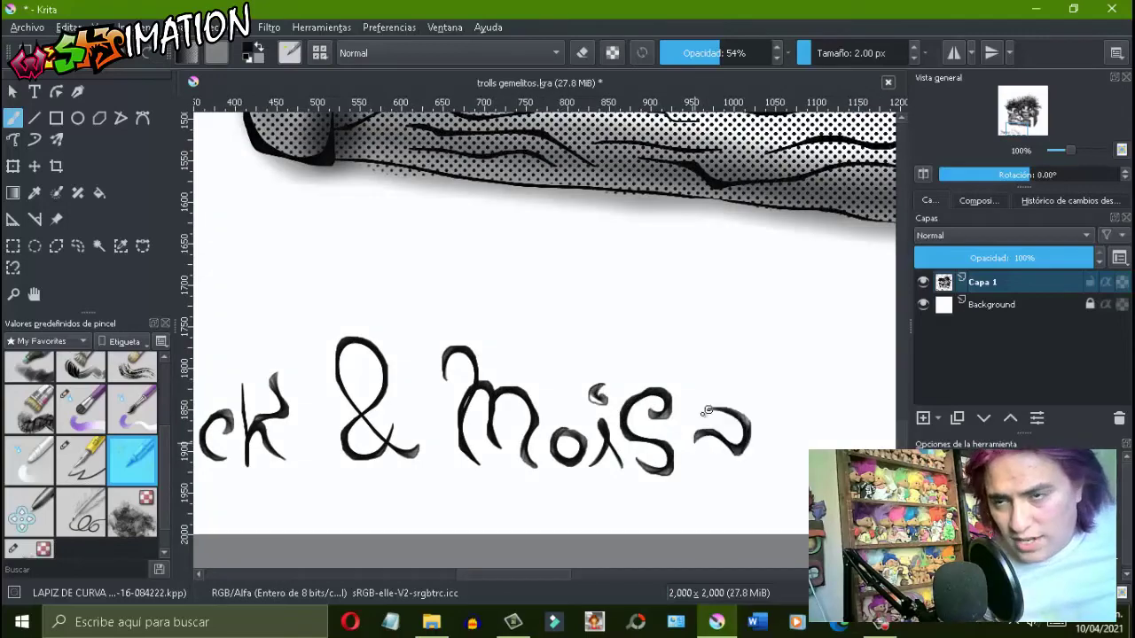
pyautogui.scroll(-4, 707, 411)
pyautogui.scroll(3, 662, 429)
pyautogui.scroll(2, 446, 413)
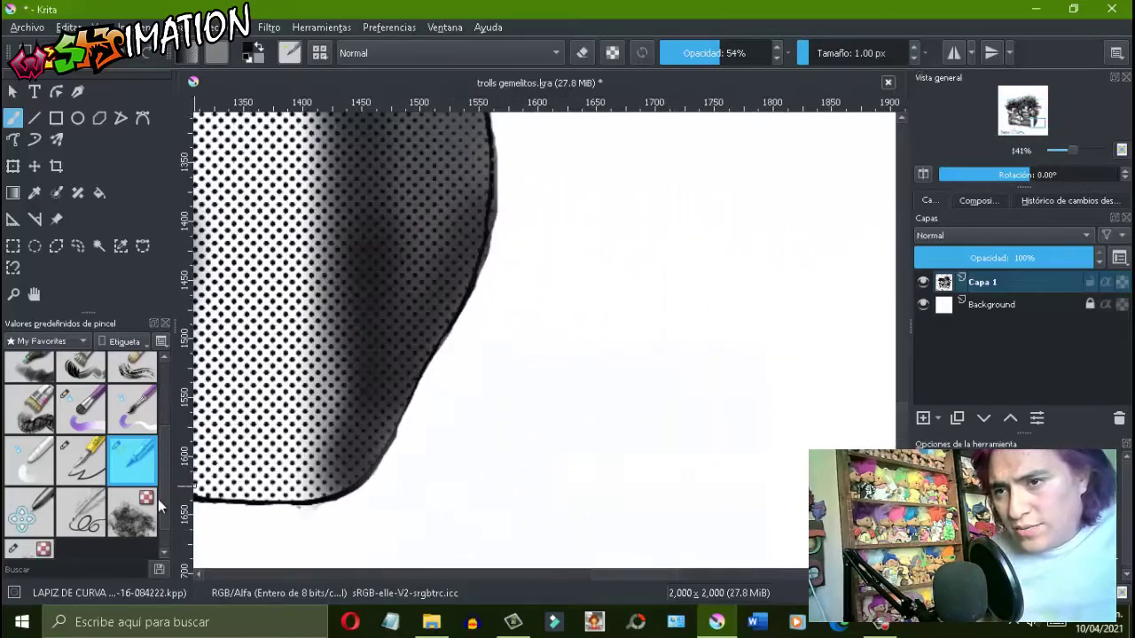
pyautogui.scroll(2, 420, 421)
# Sign small along the chest's right edge, then review the caption up to the end of Moise.
pyautogui.moveTo(422, 409); pyautogui.dragTo(423, 381)
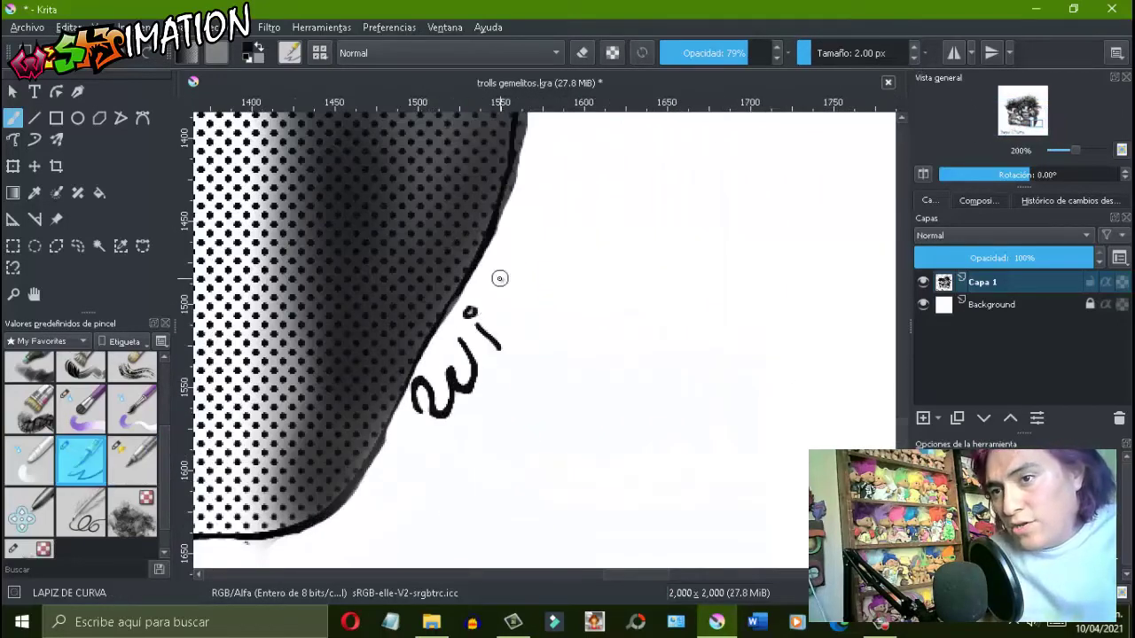
pyautogui.scroll(3, 489, 333)
pyautogui.moveTo(587, 184)
pyautogui.mouseDown()
pyautogui.moveTo(555, 243)
pyautogui.moveTo(524, 246)
pyautogui.mouseUp()
pyautogui.scroll(2, 496, 350)
pyautogui.scroll(-10, 535, 292)
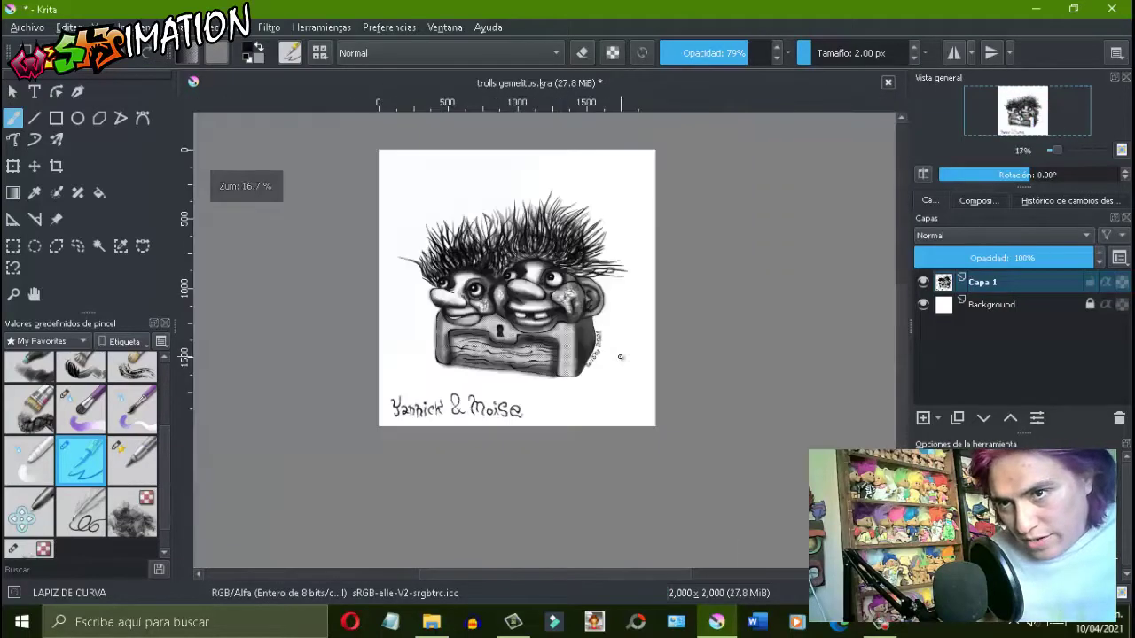
pyautogui.scroll(6, 594, 531)
pyautogui.scroll(2, 594, 530)
pyautogui.scroll(1, 536, 467)
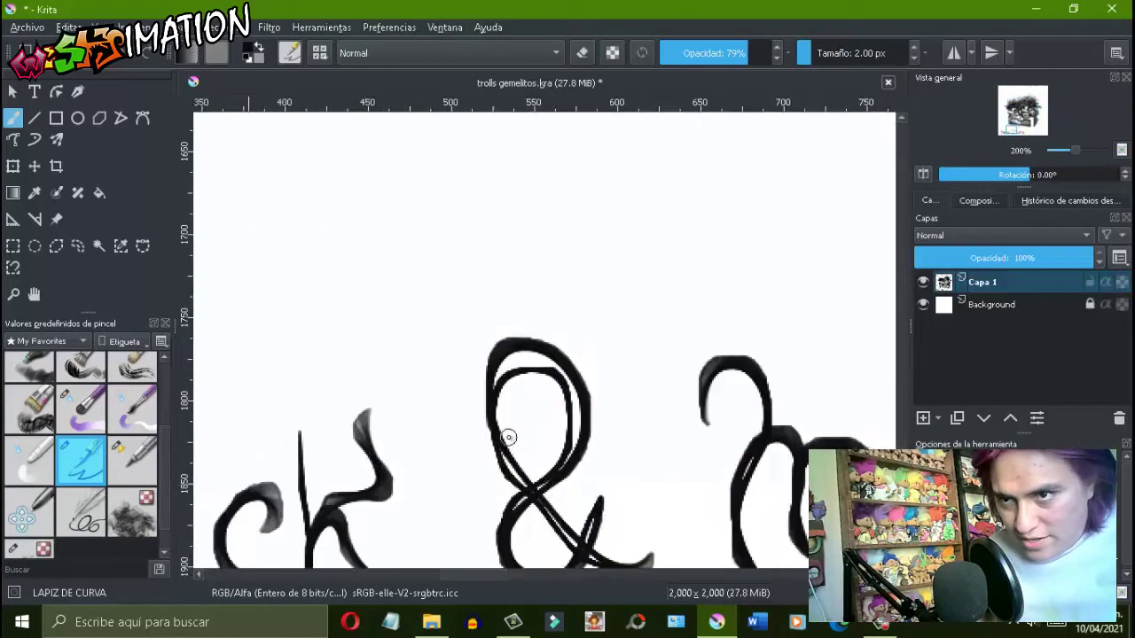
pyautogui.scroll(-1, 575, 441)
pyautogui.scroll(1, 571, 450)
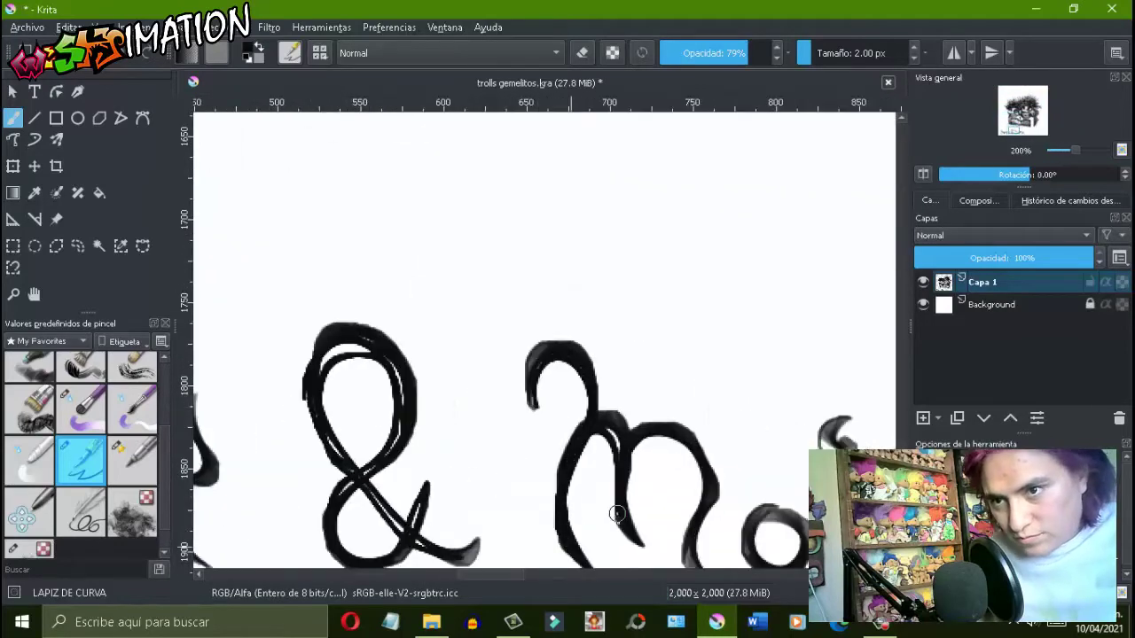
pyautogui.scroll(-4, 600, 358)
pyautogui.scroll(4, 403, 346)
pyautogui.scroll(1, 365, 377)
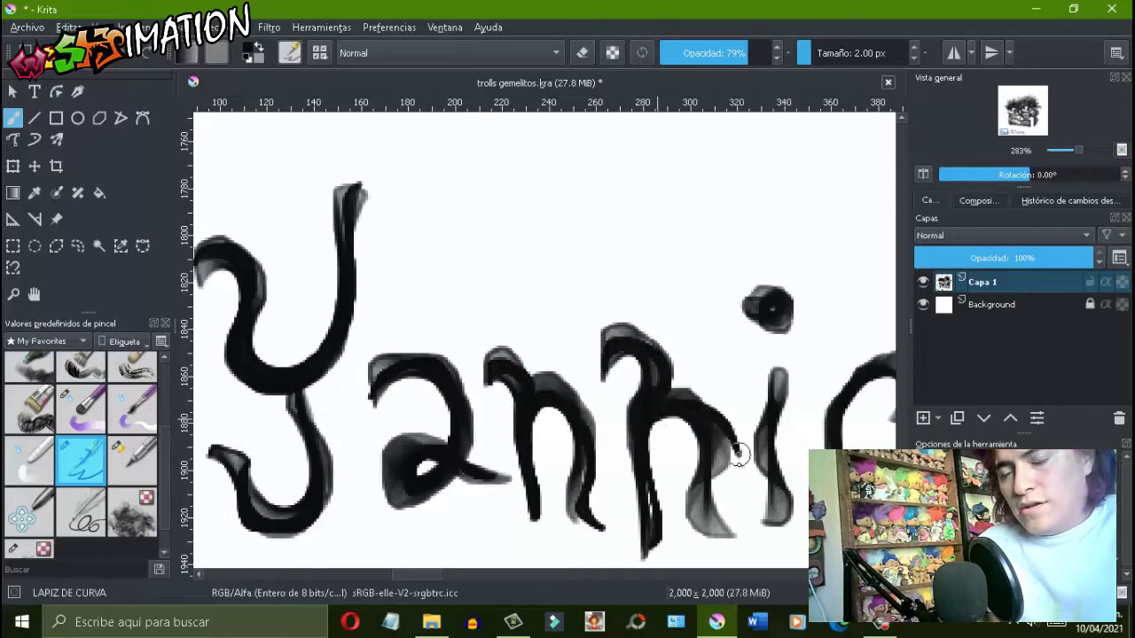
pyautogui.moveTo(738, 454); pyautogui.dragTo(580, 421)
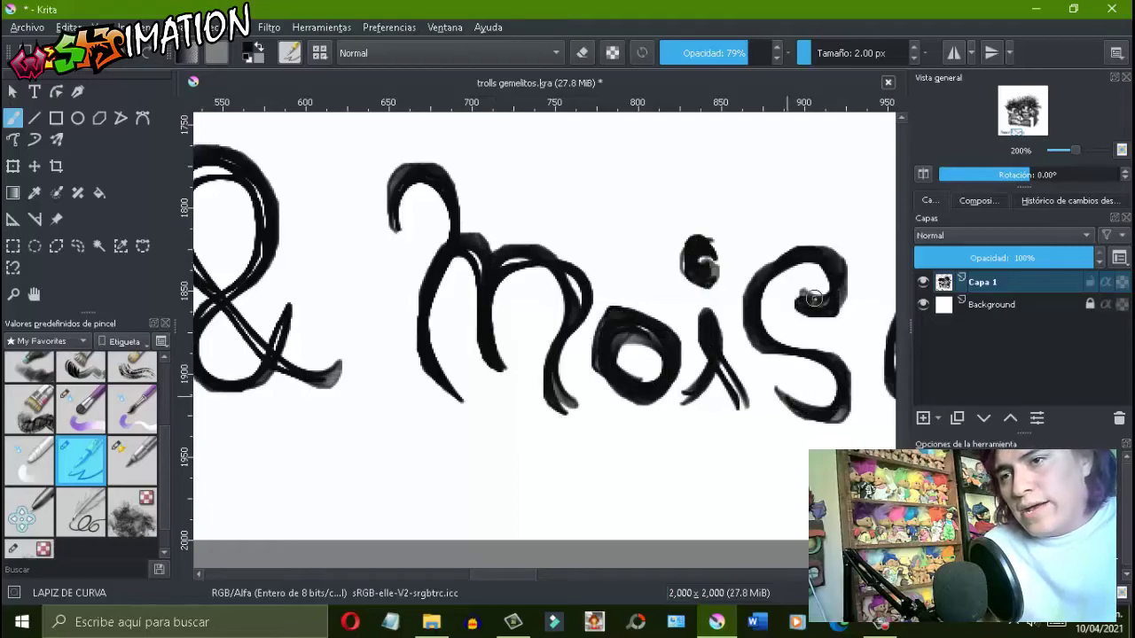
pyautogui.moveTo(813, 299); pyautogui.dragTo(462, 276)
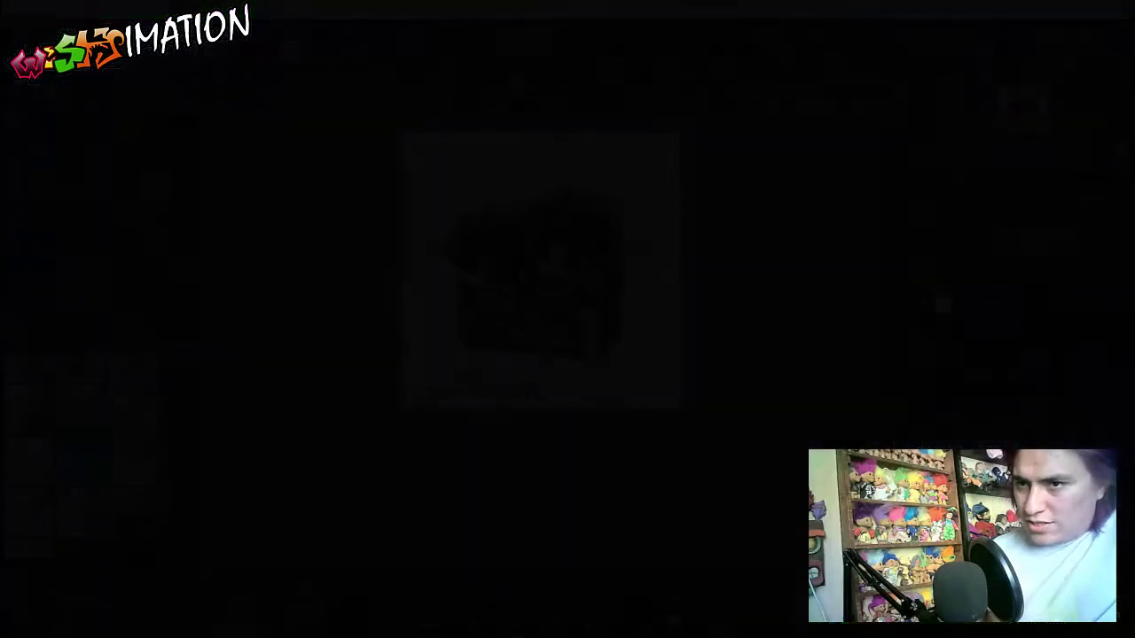